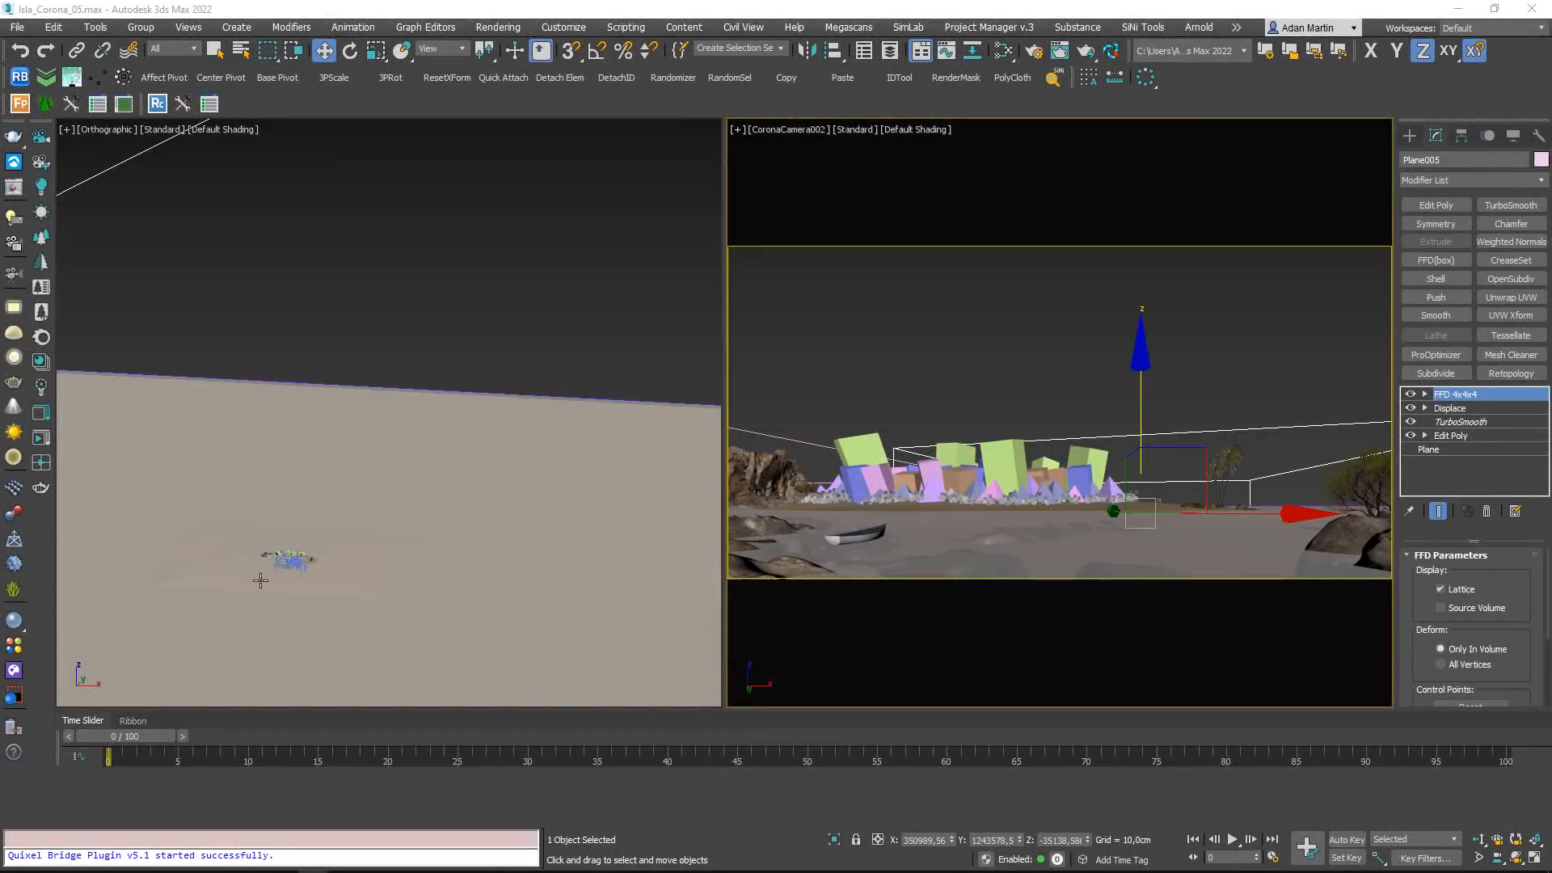
Inspect the island, its scattered object proxies and the surrounding terrain from several distances in the orthographic view
{"action": "scroll", "coordinate": [278, 568], "scroll_direction": "up", "scroll_amount": 8}
{"action": "left_click", "coordinate": [413, 571]}
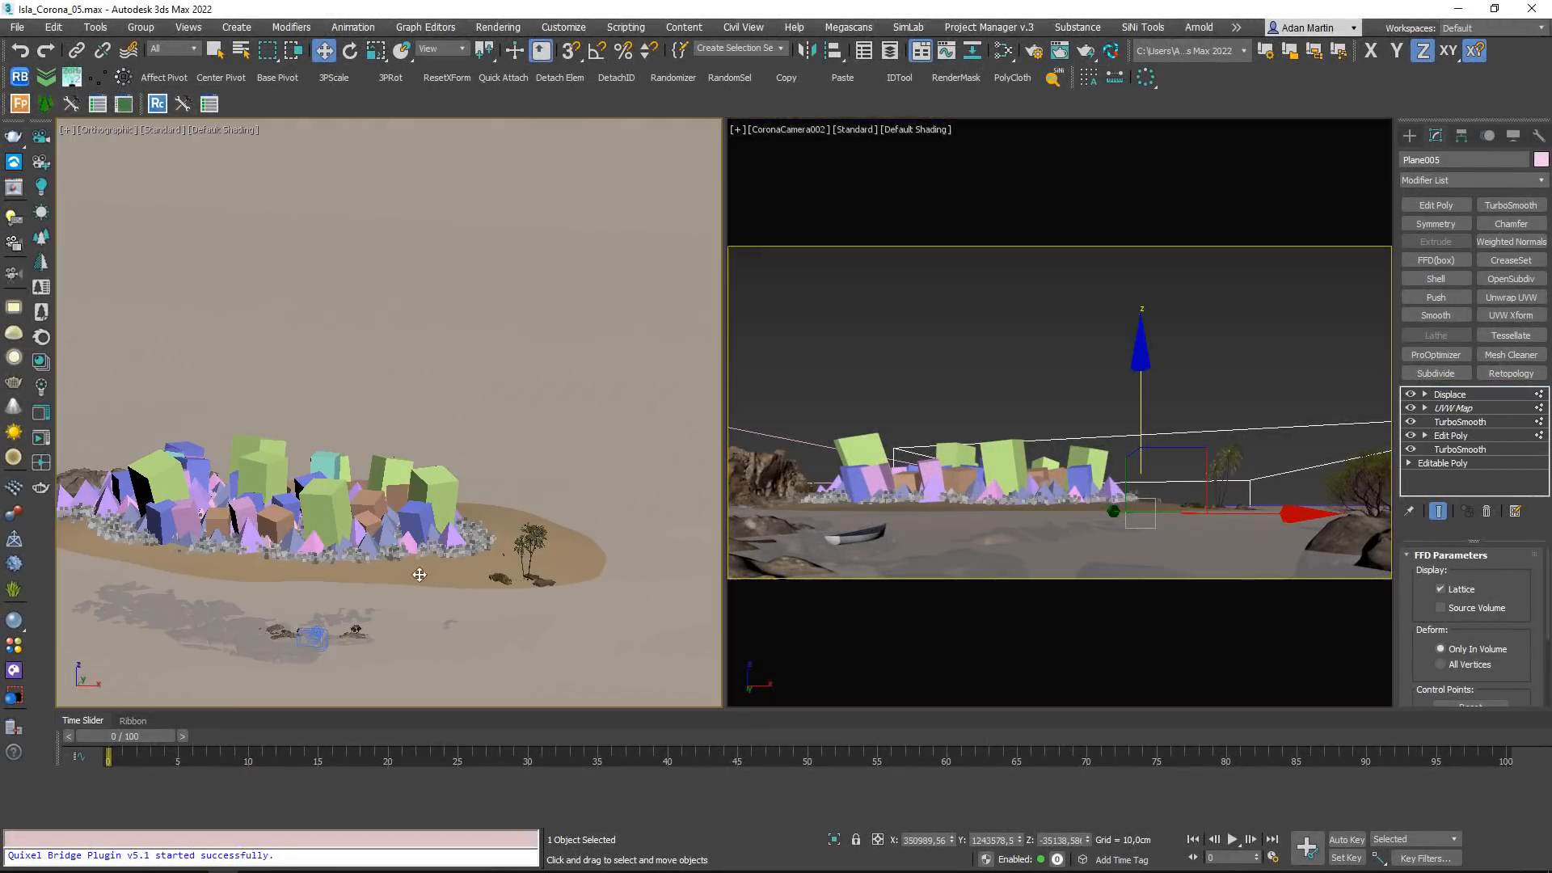
{"action": "scroll", "coordinate": [485, 554], "scroll_direction": "down", "scroll_amount": 5}
{"action": "mouse_move", "coordinate": [471, 511]}
{"action": "middle_mouse_down", "text": "alt"}
{"action": "mouse_move", "coordinate": [473, 543]}
{"action": "mouse_move", "coordinate": [483, 511]}
{"action": "middle_mouse_up", "text": "alt"}
{"action": "scroll", "coordinate": [473, 542], "scroll_direction": "up", "scroll_amount": 2}
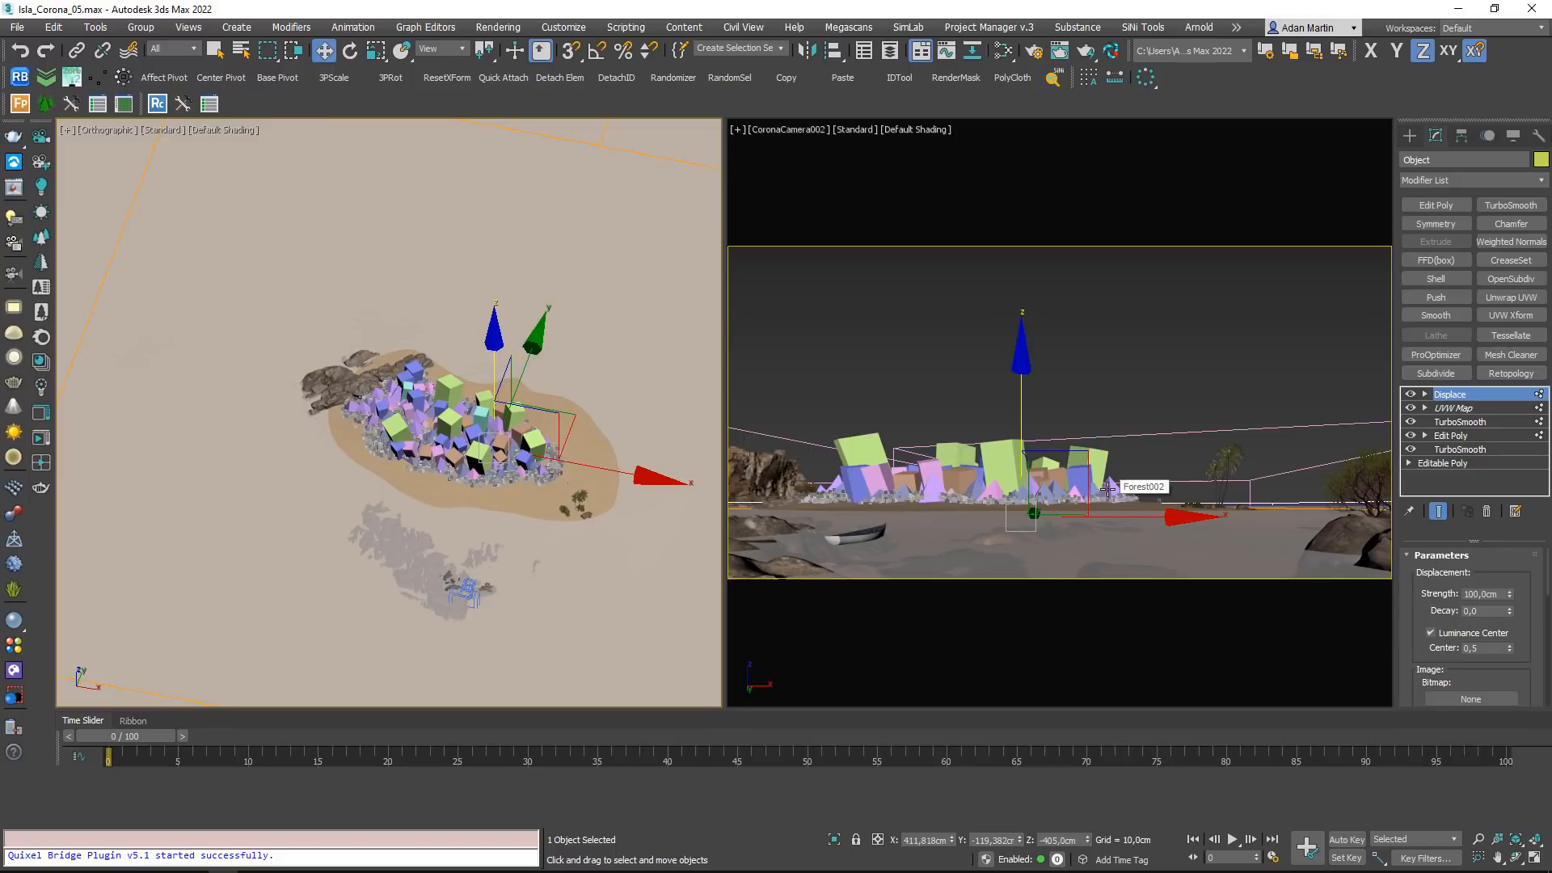
{"action": "scroll", "coordinate": [365, 366], "scroll_direction": "up", "scroll_amount": 2}
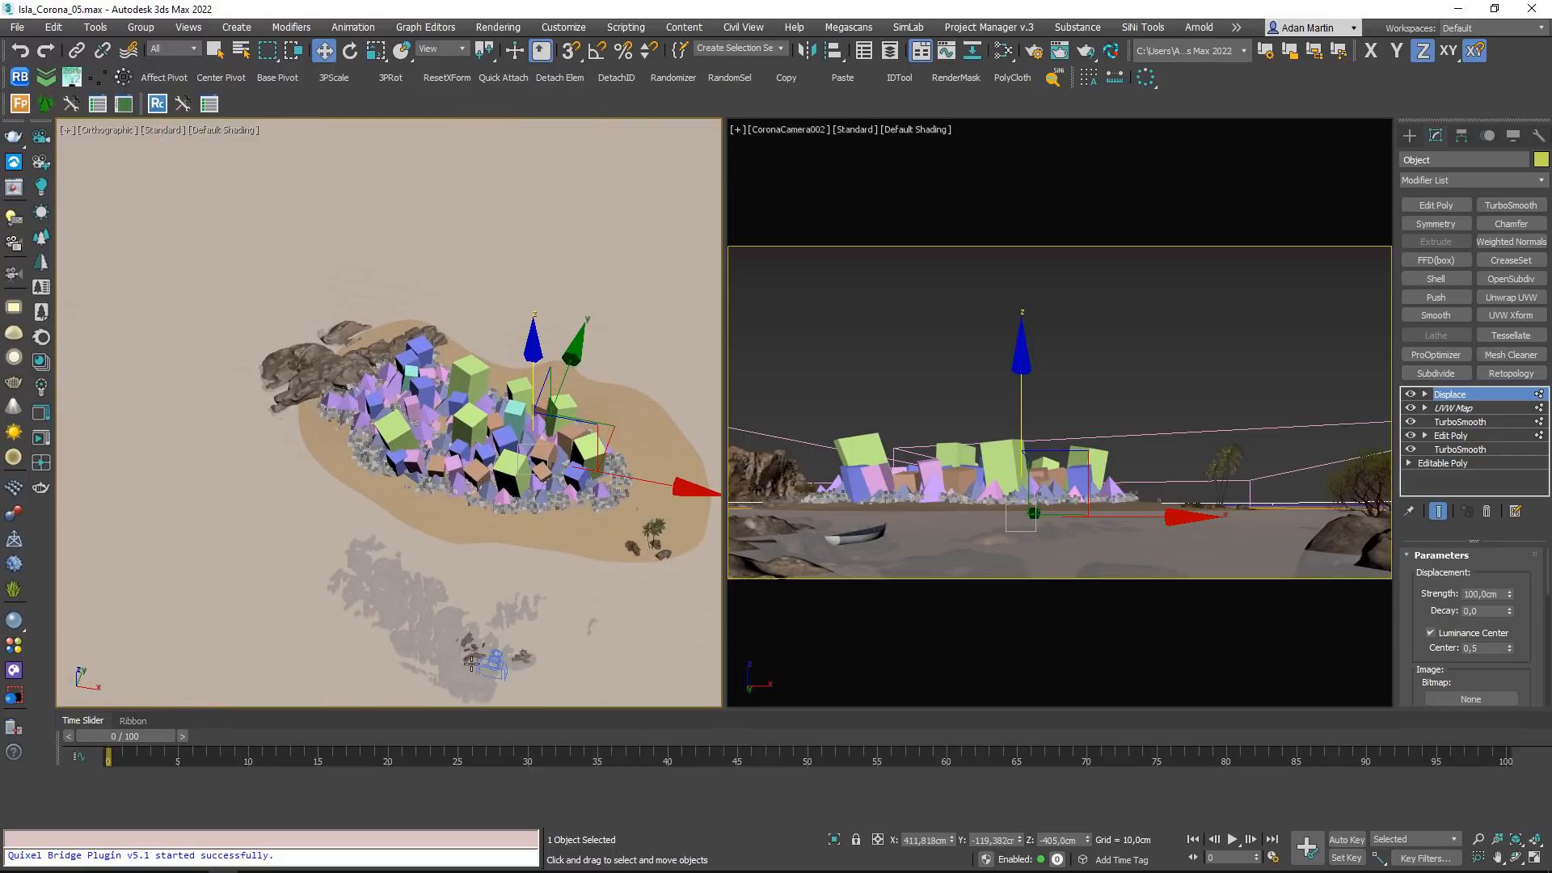
{"action": "scroll", "coordinate": [472, 663], "scroll_direction": "up", "scroll_amount": 3}
{"action": "scroll", "coordinate": [472, 639], "scroll_direction": "down", "scroll_amount": 9}
{"action": "middle_click_drag", "start_coordinate": [468, 485], "coordinate": [464, 568]}
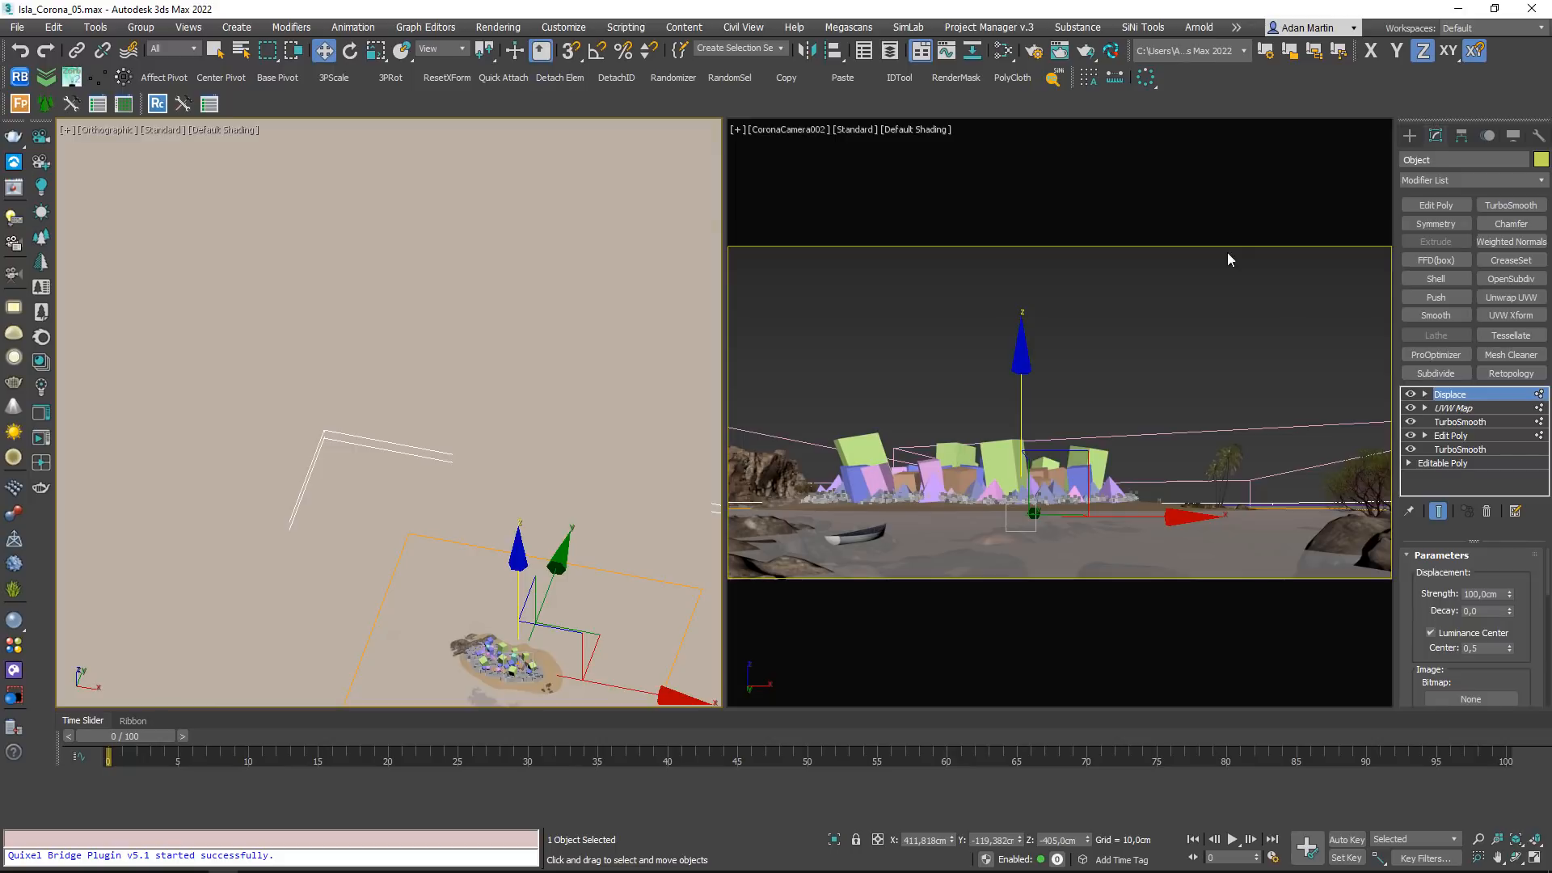
Create a targeted CoronaSun in the top view, placed northeast of the island and aimed at it
{"action": "left_click", "coordinate": [1410, 135]}
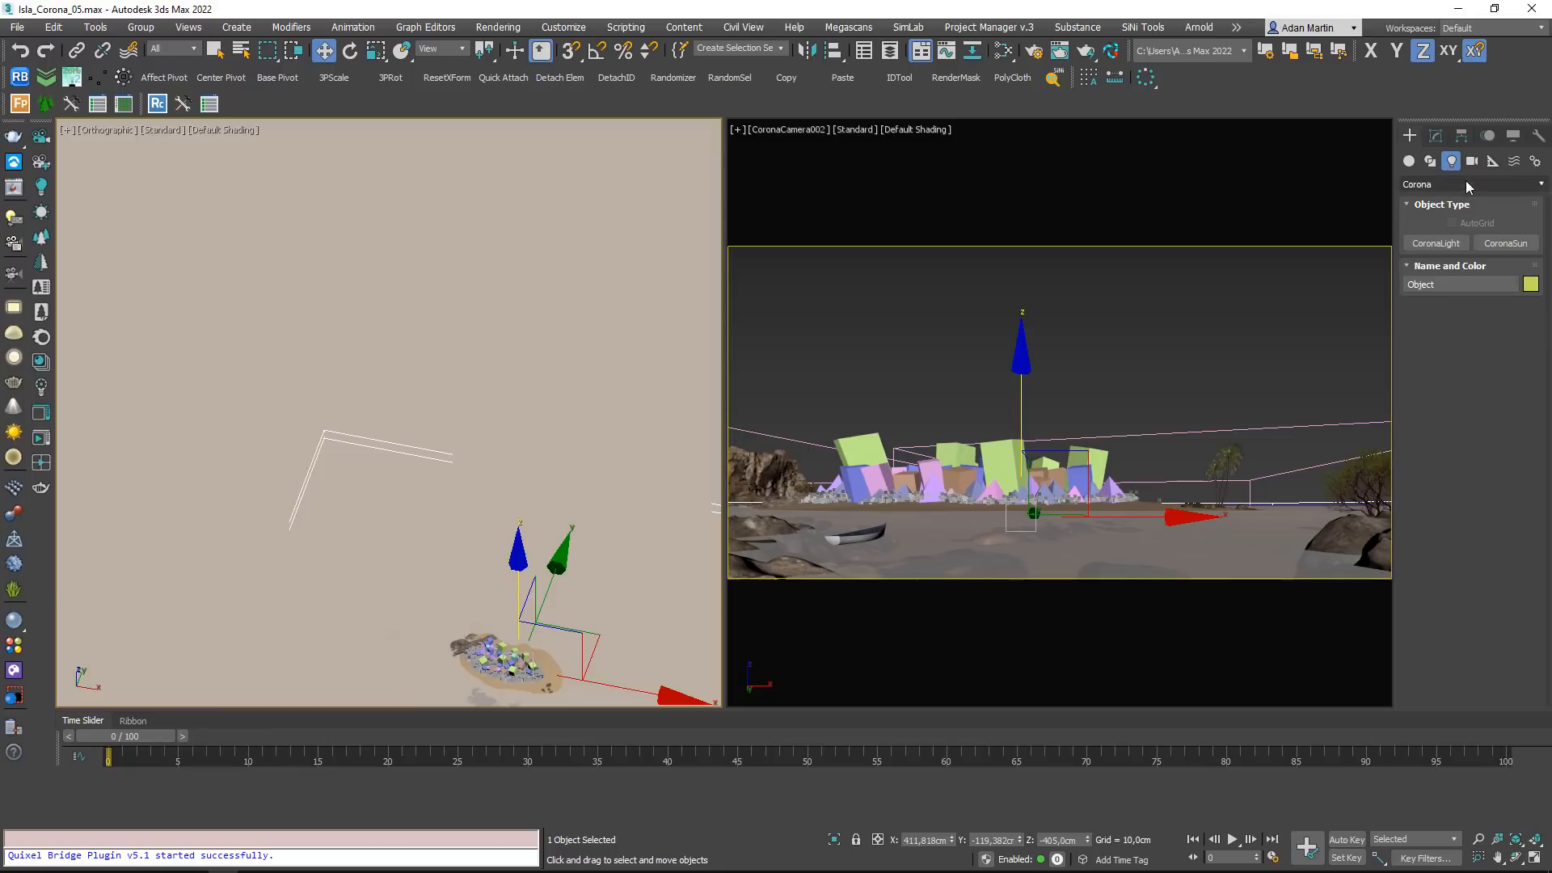
{"action": "left_click", "coordinate": [1471, 185]}
{"action": "left_click", "coordinate": [1447, 235]}
{"action": "left_click", "coordinate": [1505, 243]}
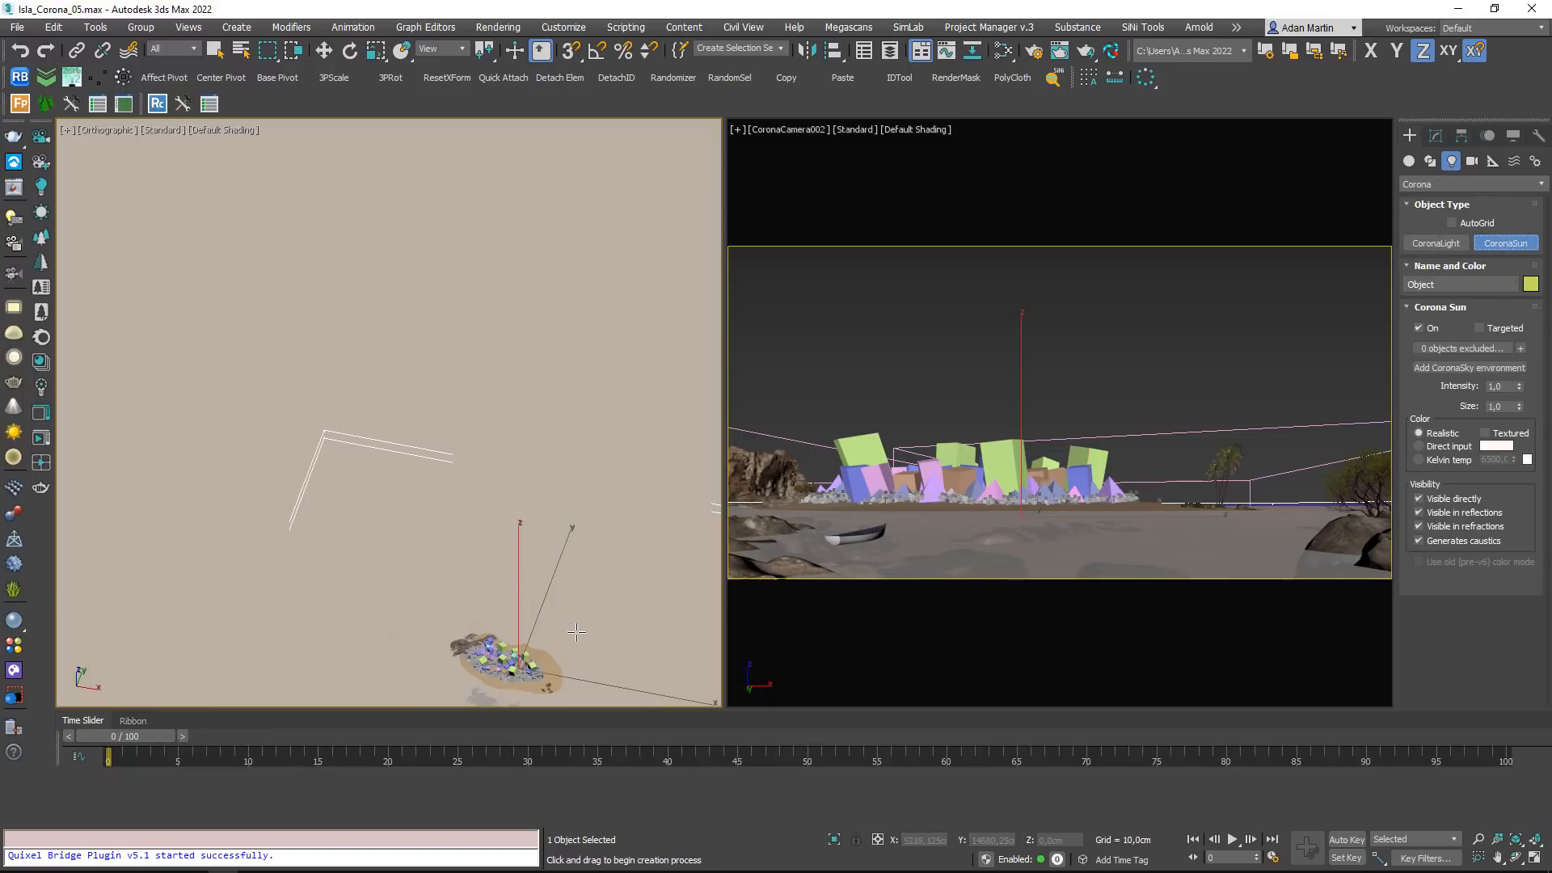
{"action": "middle_click_drag", "start_coordinate": [575, 633], "coordinate": [561, 544]}
{"action": "key", "text": "t"}
{"action": "key", "text": "z"}
{"action": "scroll", "coordinate": [443, 450], "scroll_direction": "up", "scroll_amount": 5}
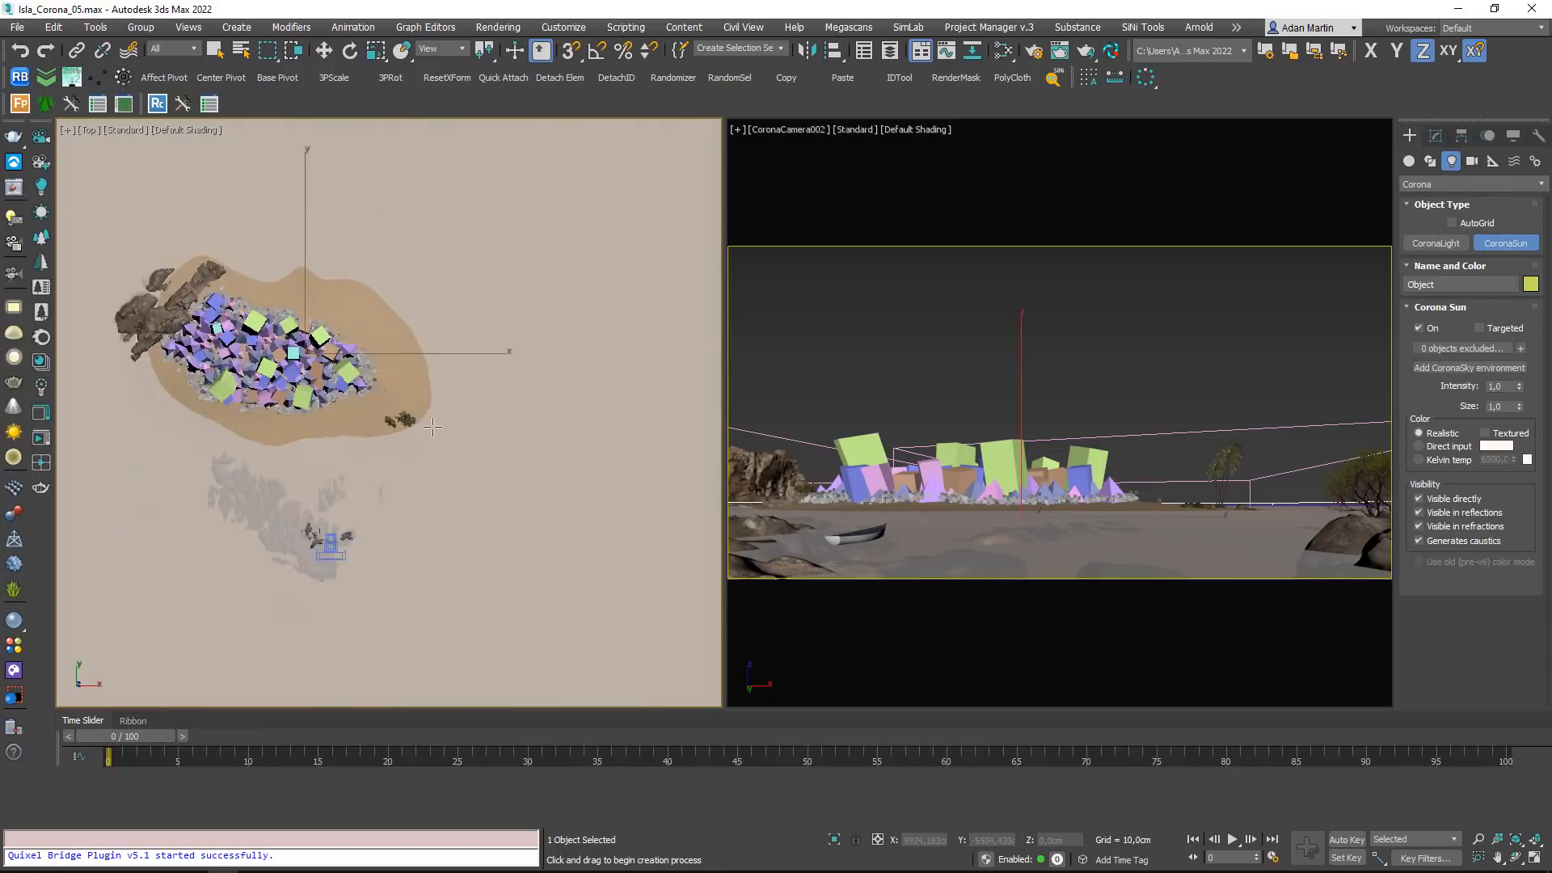
{"action": "scroll", "coordinate": [388, 420], "scroll_direction": "down", "scroll_amount": 3}
{"action": "middle_click_drag", "start_coordinate": [503, 336], "coordinate": [469, 448]}
{"action": "left_click_drag", "start_coordinate": [691, 243], "coordinate": [295, 510]}
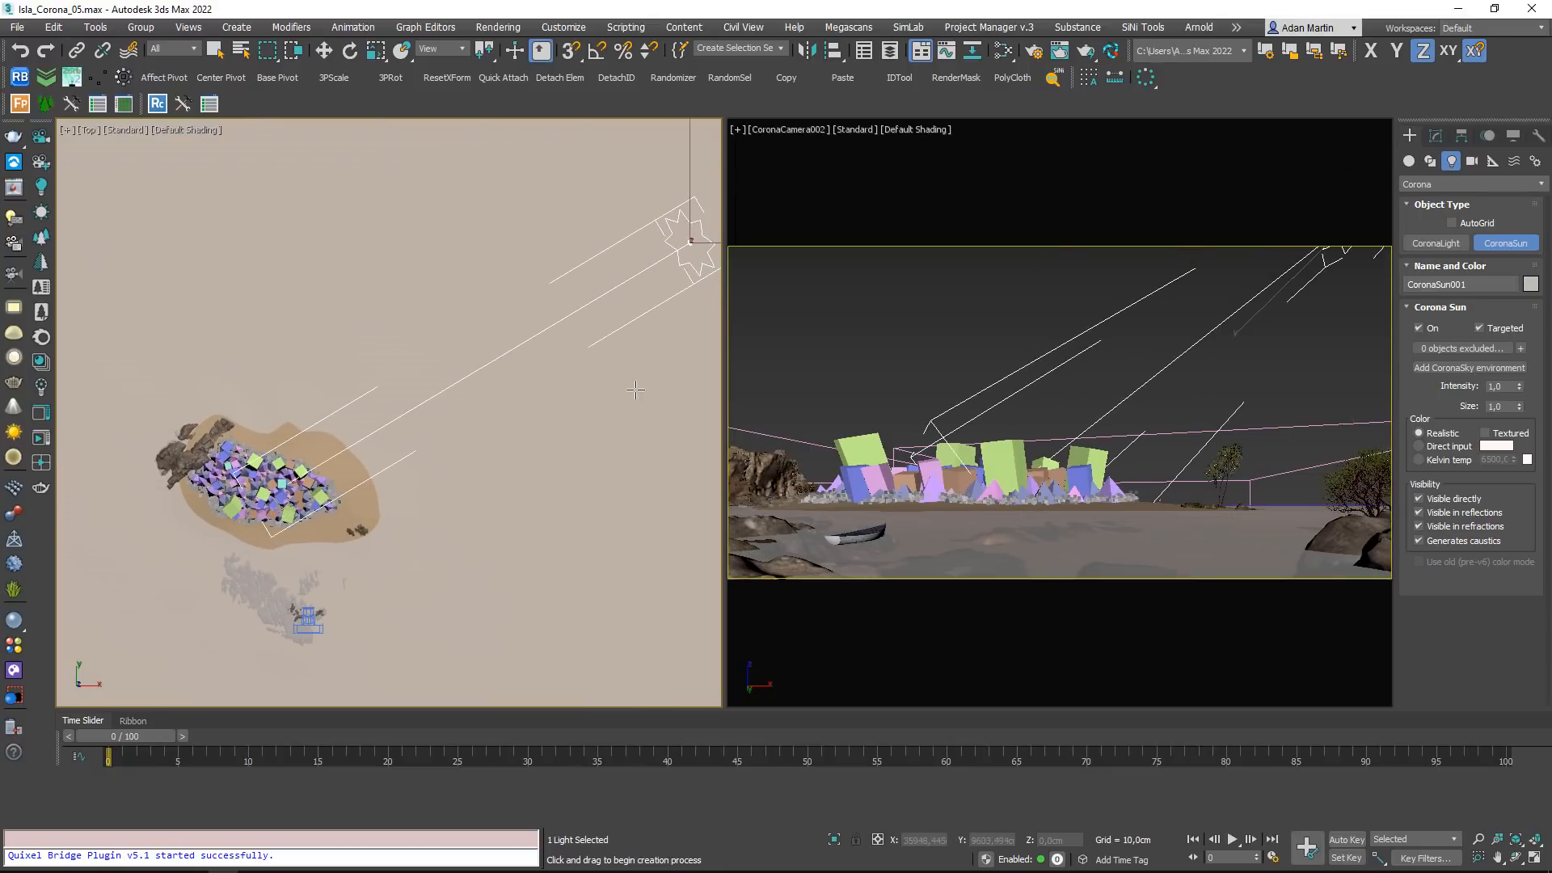
Add a CoronaSky environment to the scene from the new CoronaSun's settings
{"action": "scroll", "coordinate": [635, 391], "scroll_direction": "down", "scroll_amount": 4}
{"action": "middle_click_drag", "start_coordinate": [635, 390], "coordinate": [616, 404], "text": "alt"}
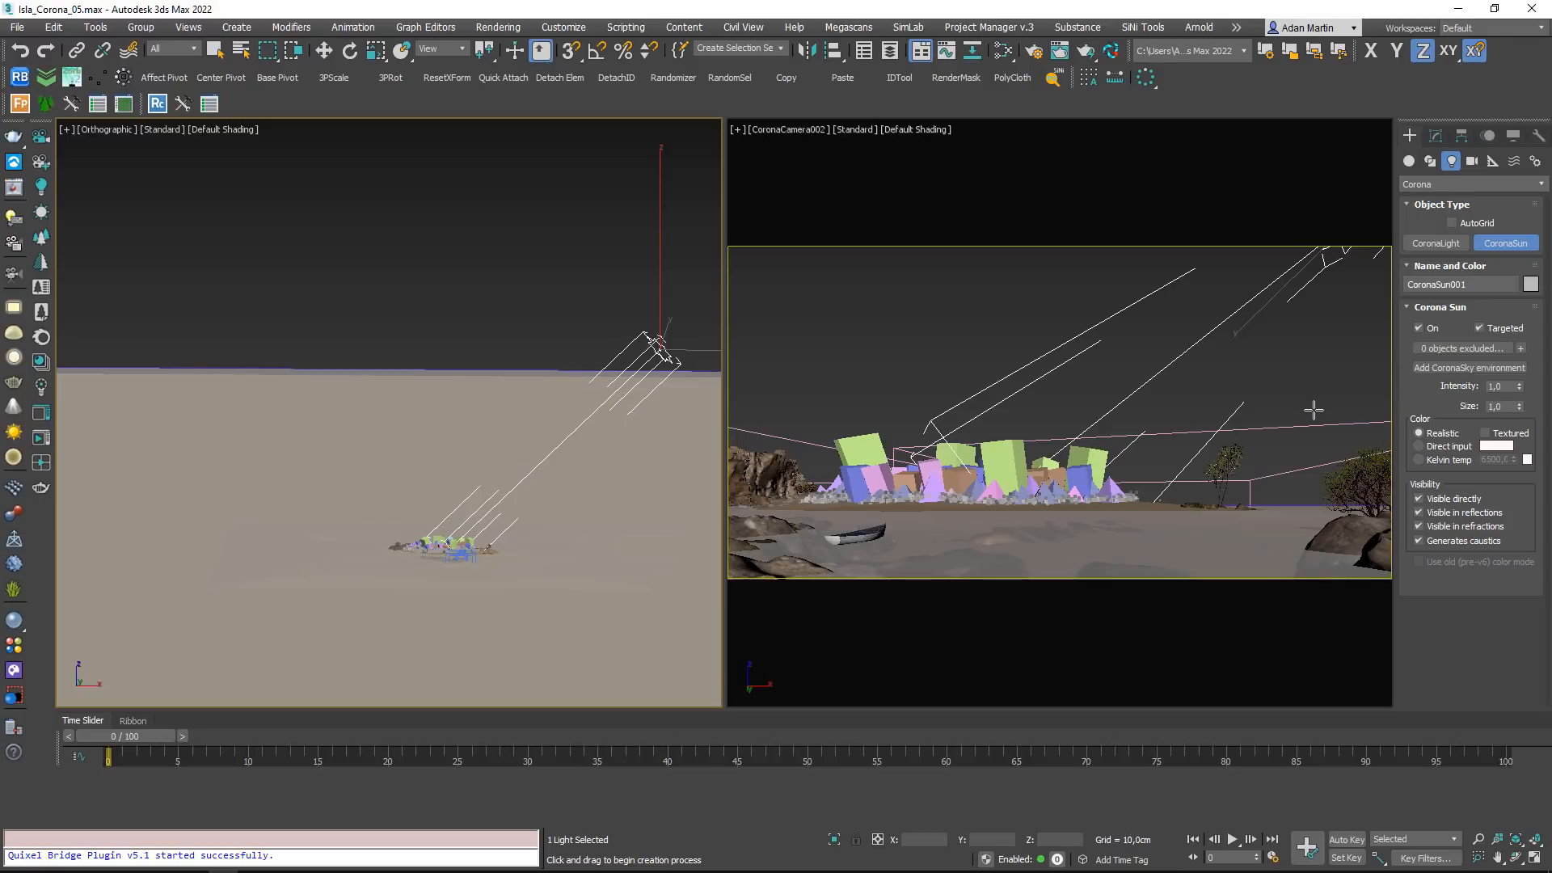
{"action": "left_click", "coordinate": [1443, 368]}
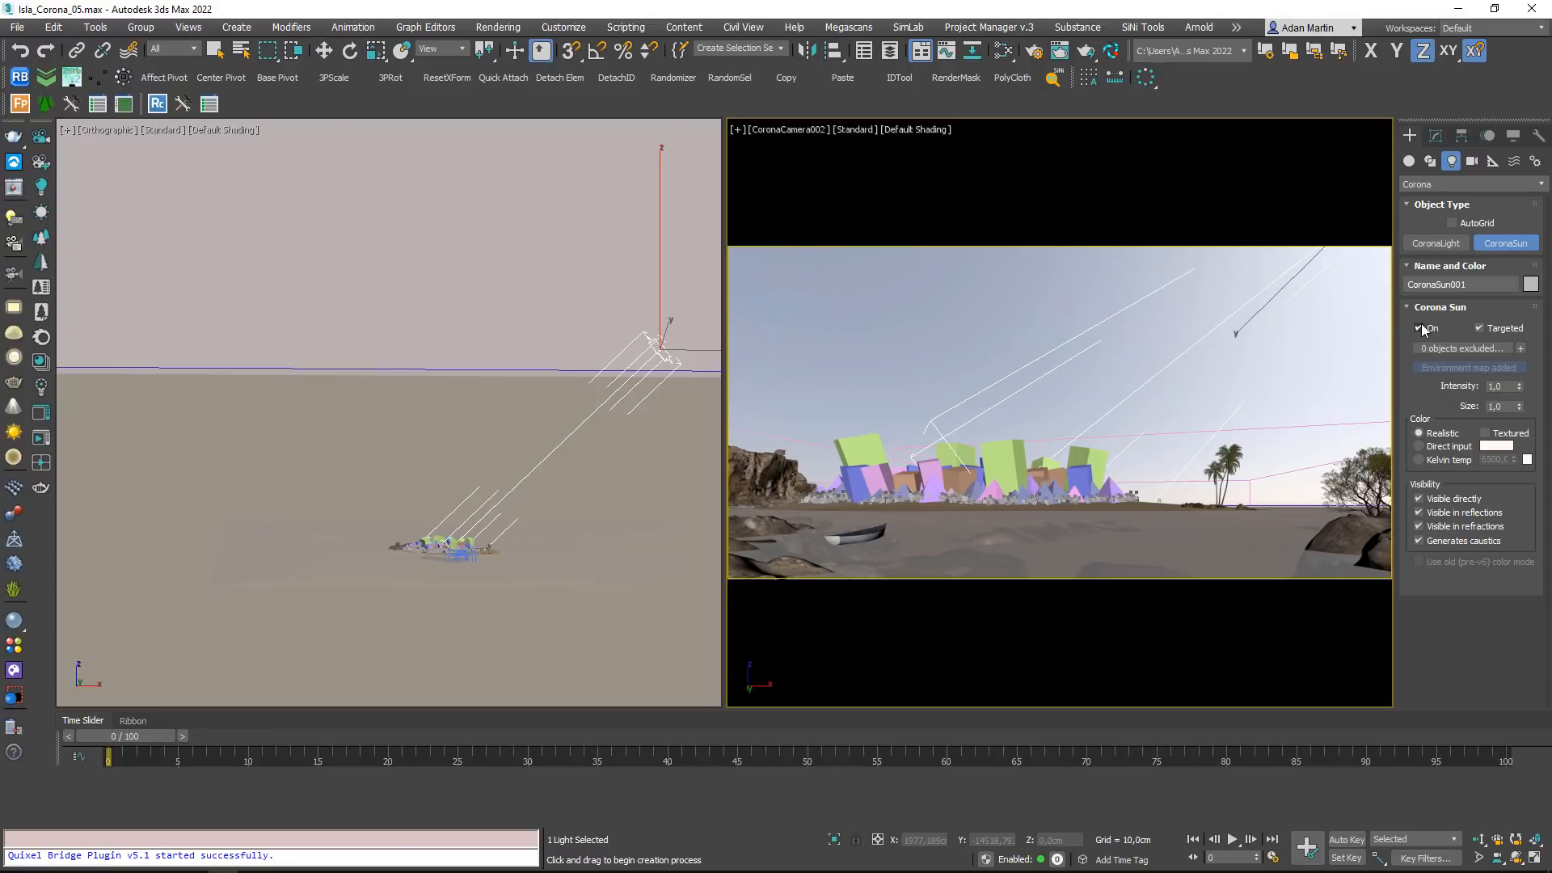
{"action": "left_click", "coordinate": [1500, 387]}
{"action": "left_click", "coordinate": [1502, 406]}
{"action": "left_click", "coordinate": [1506, 387]}
Try moving the CoronaSun vertically above the island with the Move tool
{"action": "middle_click_drag", "start_coordinate": [633, 362], "coordinate": [437, 356]}
{"action": "key", "text": "w"}
{"action": "left_click_drag", "start_coordinate": [446, 267], "coordinate": [446, 228]}
{"action": "mouse_move", "coordinate": [487, 319]}
{"action": "left_mouse_down"}
{"action": "mouse_move", "coordinate": [488, 441]}
{"action": "mouse_move", "coordinate": [488, 300]}
{"action": "left_mouse_up"}
Set the CoronaSun's color to Direct input with a pink of RGB 255, 23, 154
{"action": "left_click", "coordinate": [1436, 135]}
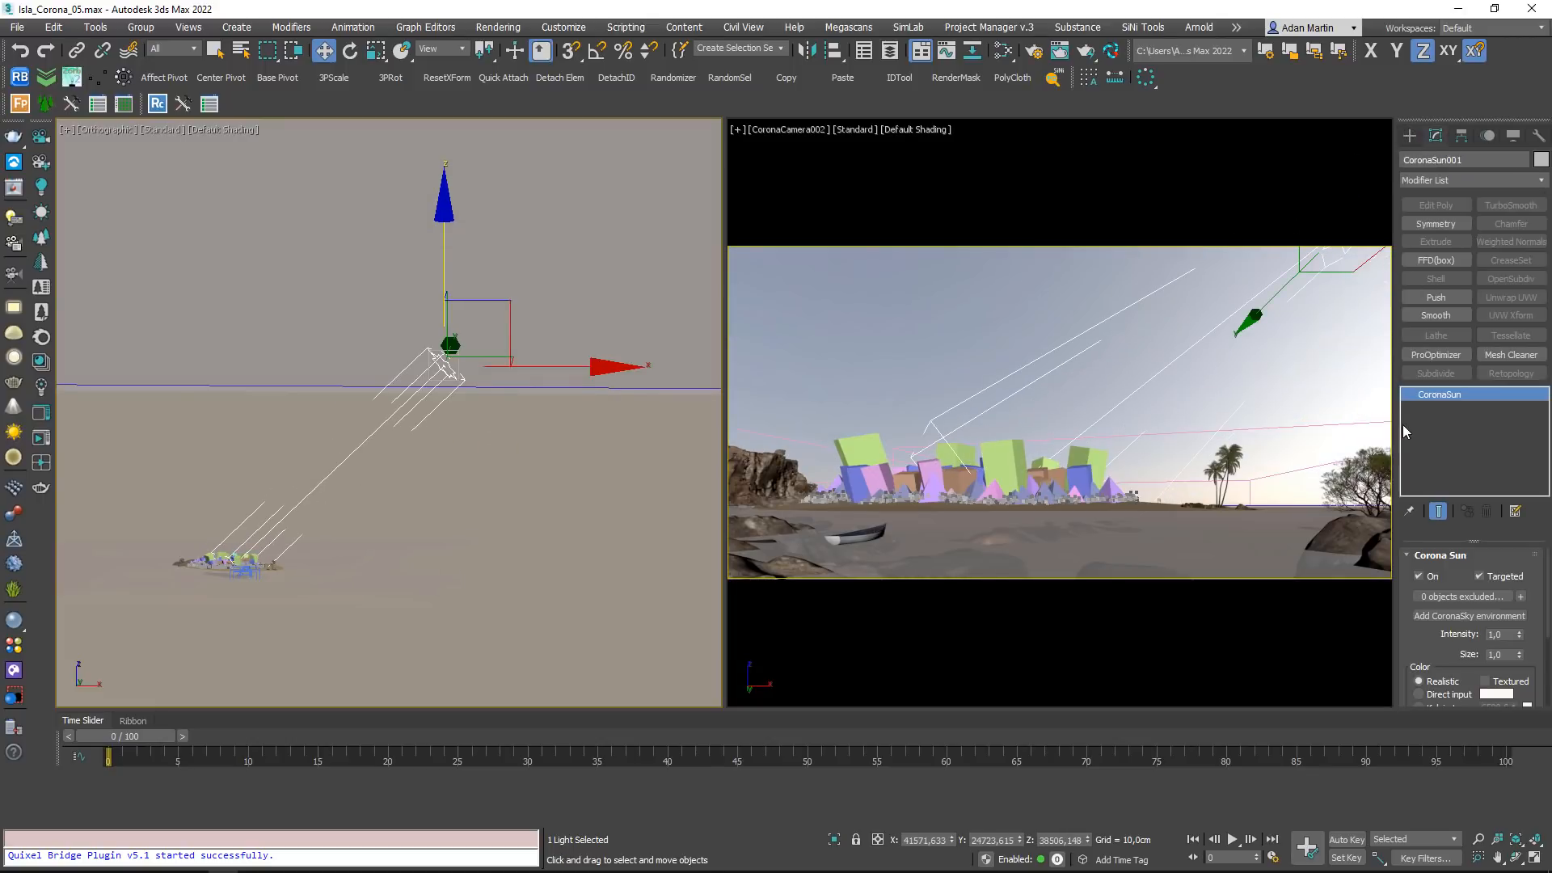
{"action": "scroll", "coordinate": [1447, 566], "scroll_direction": "up", "scroll_amount": 2}
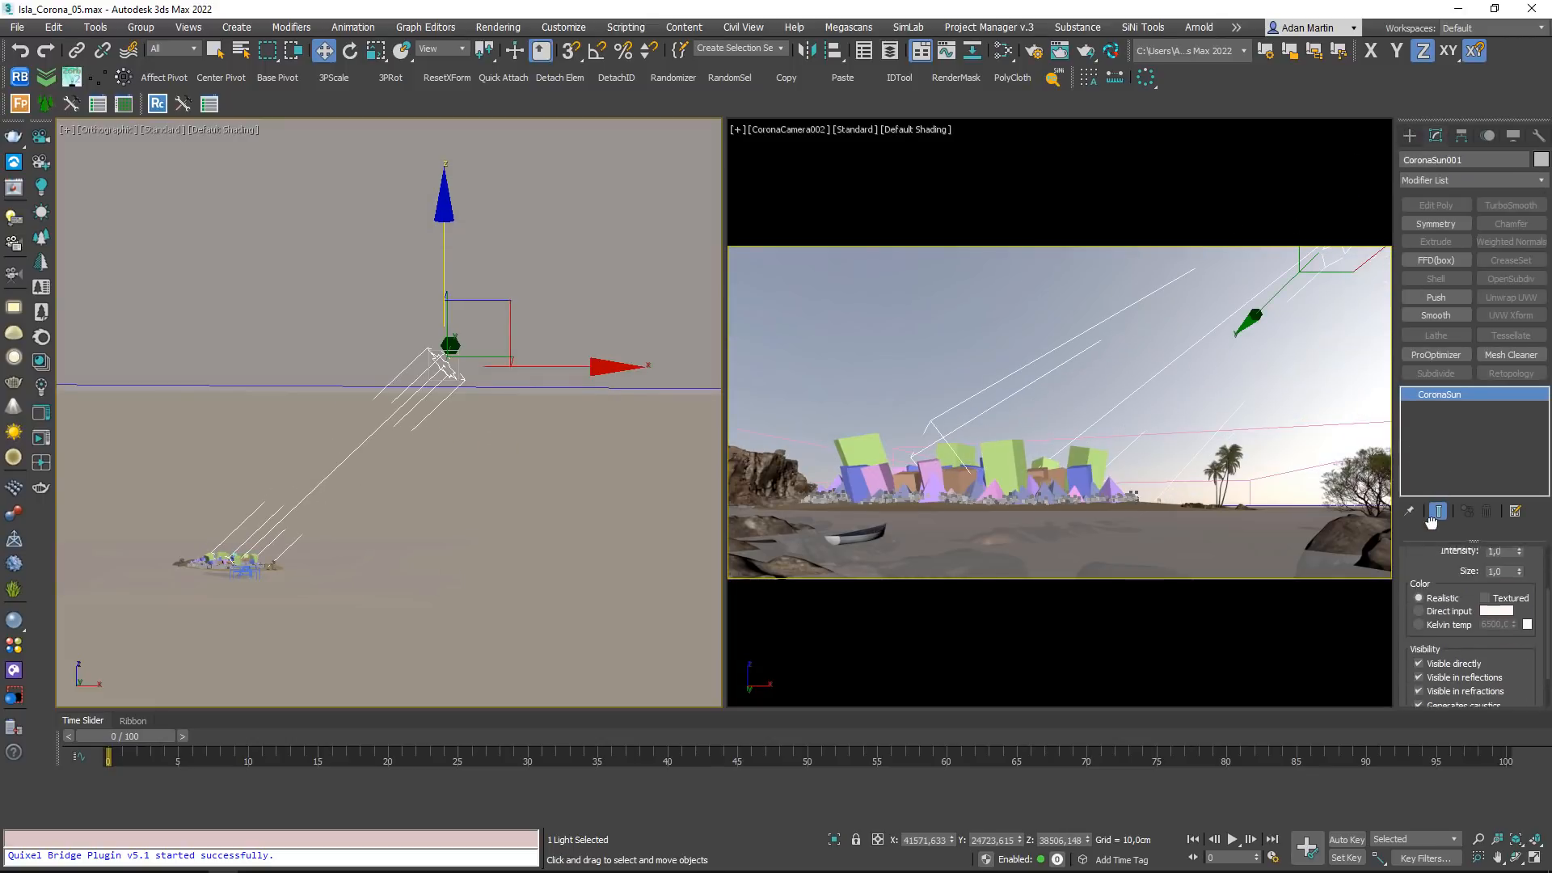
{"action": "left_click", "coordinate": [1443, 616]}
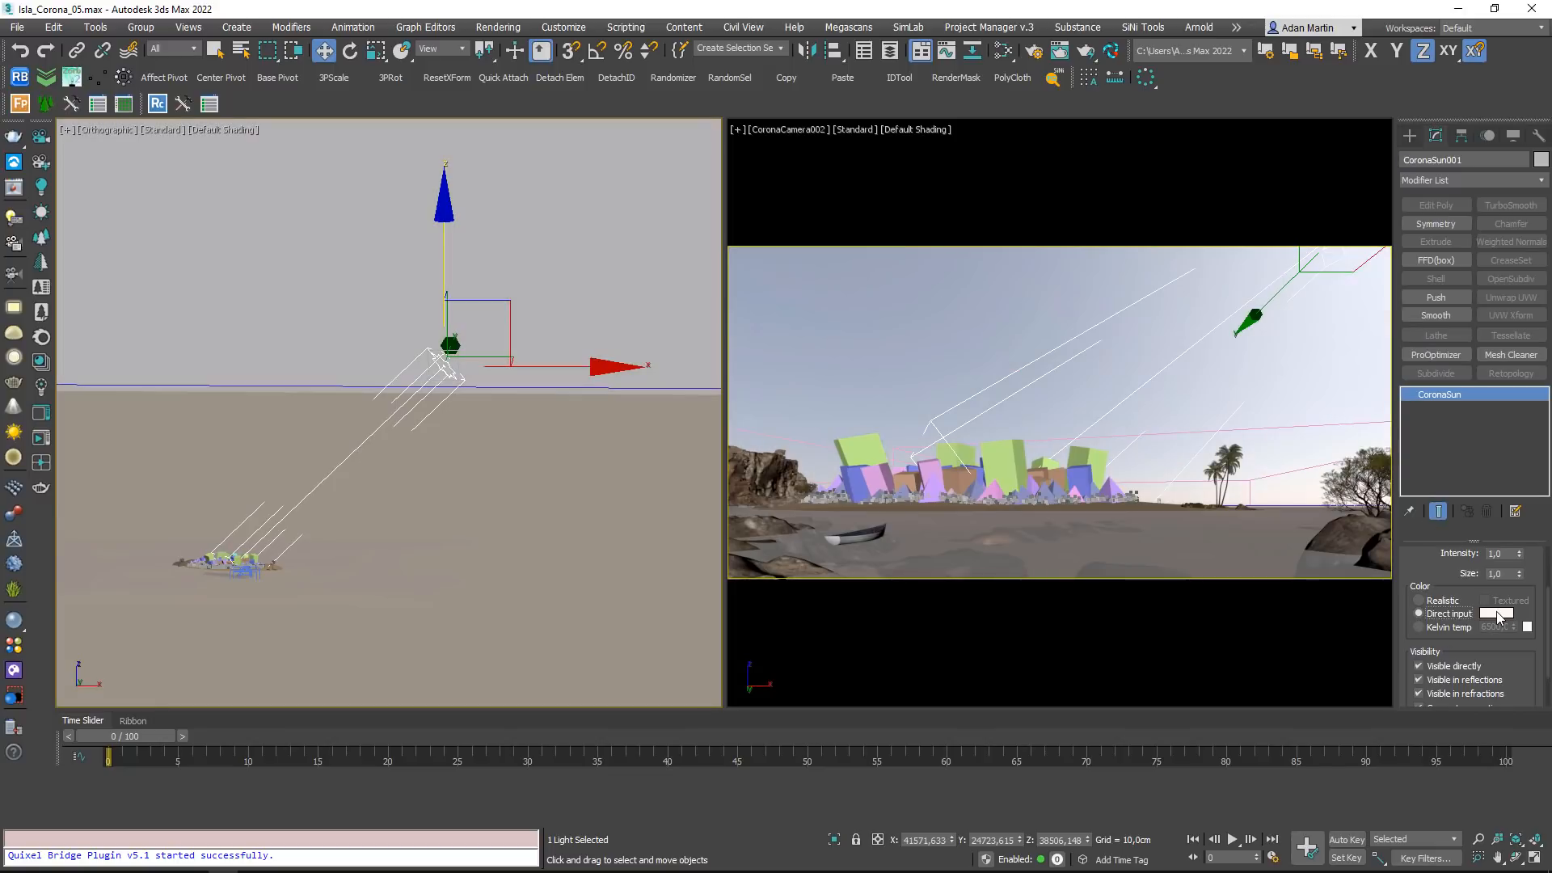
{"action": "left_click", "coordinate": [1498, 613]}
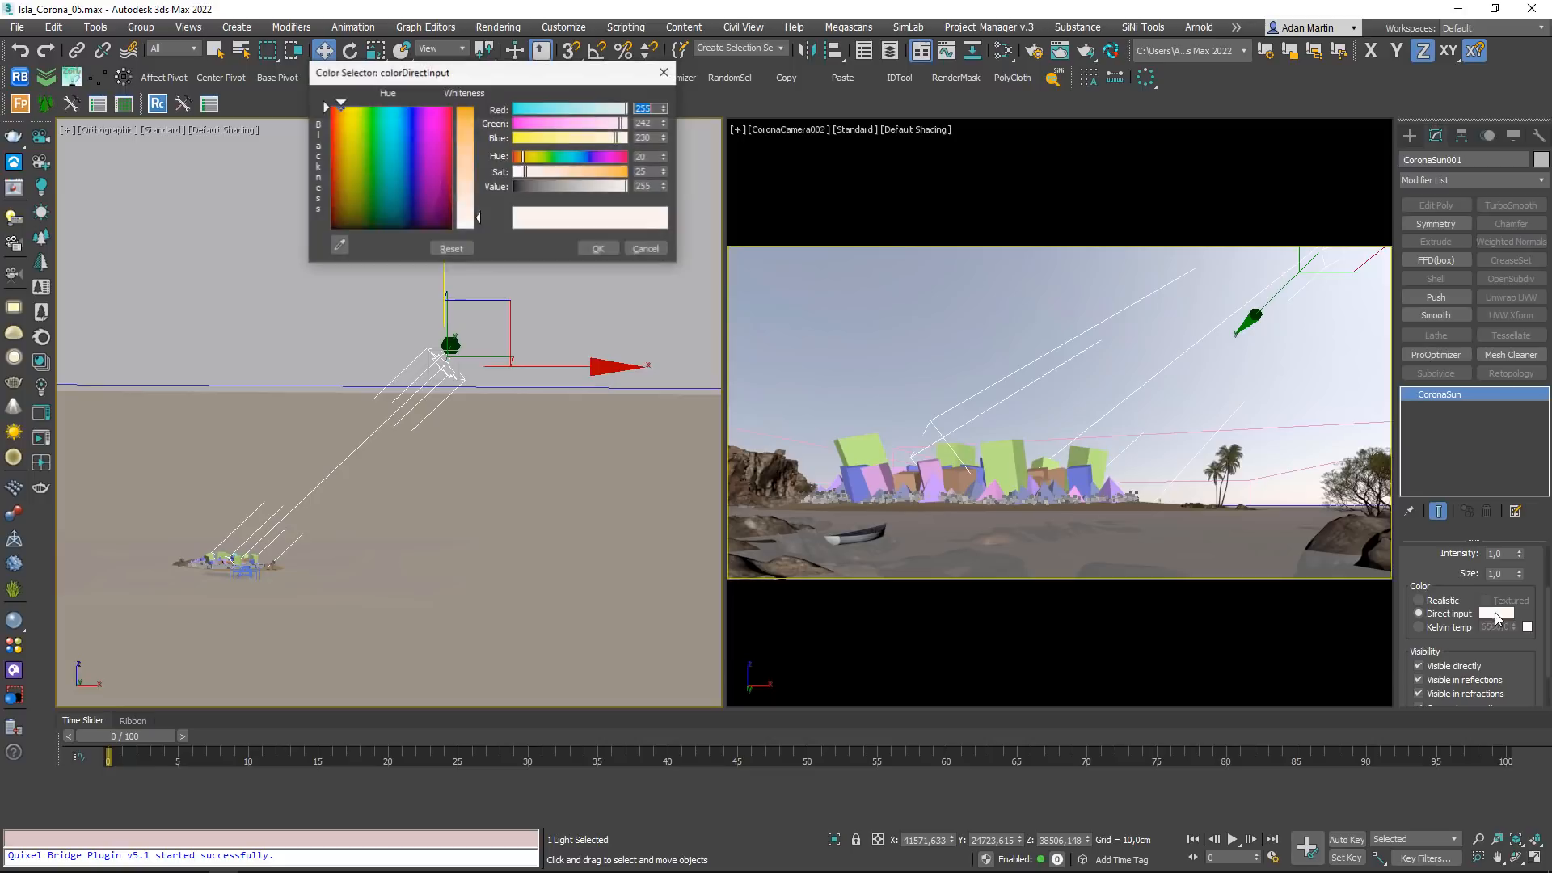
{"action": "left_click", "coordinate": [616, 157]}
{"action": "left_click_drag", "start_coordinate": [594, 172], "coordinate": [617, 172]}
{"action": "left_click", "coordinate": [600, 245]}
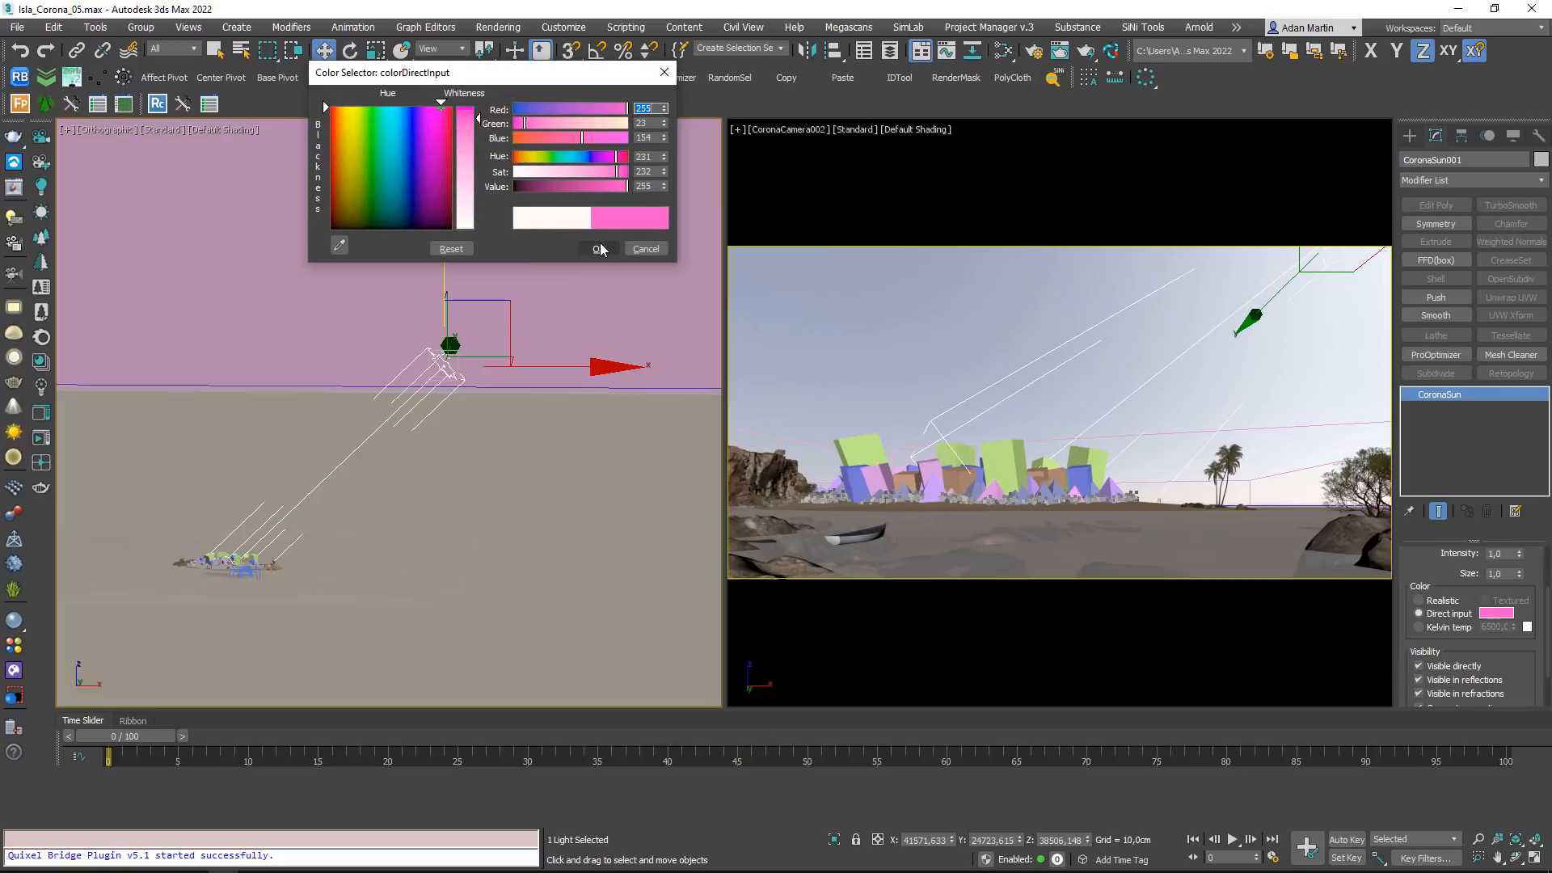
Try the Kelvin temp color mode on the CoronaSun, return it to Realistic and review the visibility options
{"action": "left_click", "coordinate": [1446, 632]}
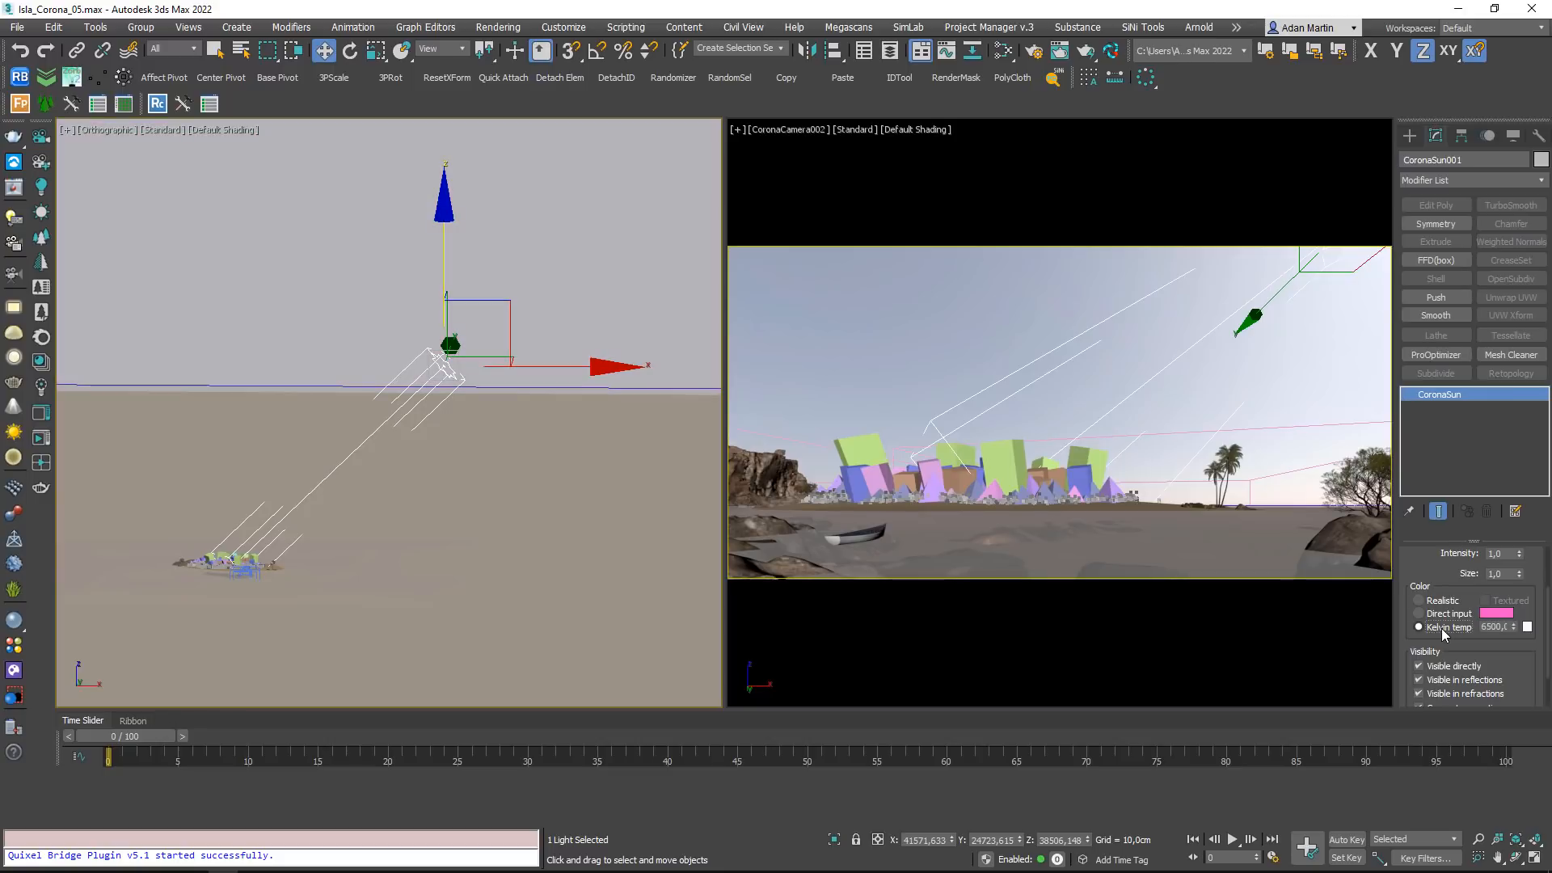
{"action": "left_click", "coordinate": [1419, 614]}
{"action": "left_click_drag", "start_coordinate": [1528, 682], "coordinate": [1526, 520]}
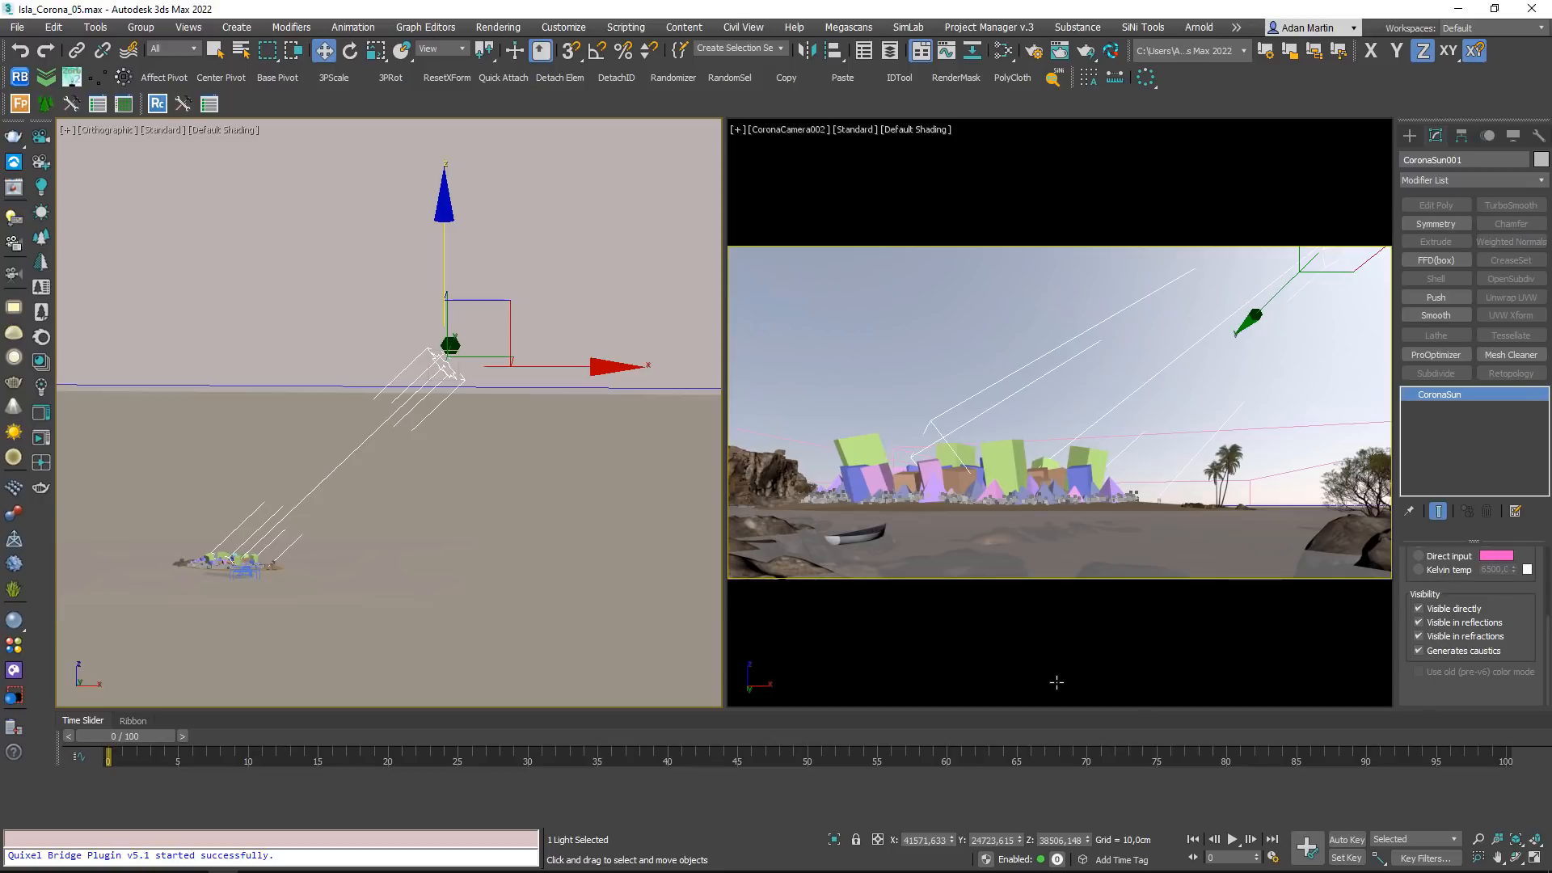
Deselect the sun, start an interactive Corona render of CoronaCamera002, and enlarge and reposition the render window
{"action": "left_click", "coordinate": [860, 346]}
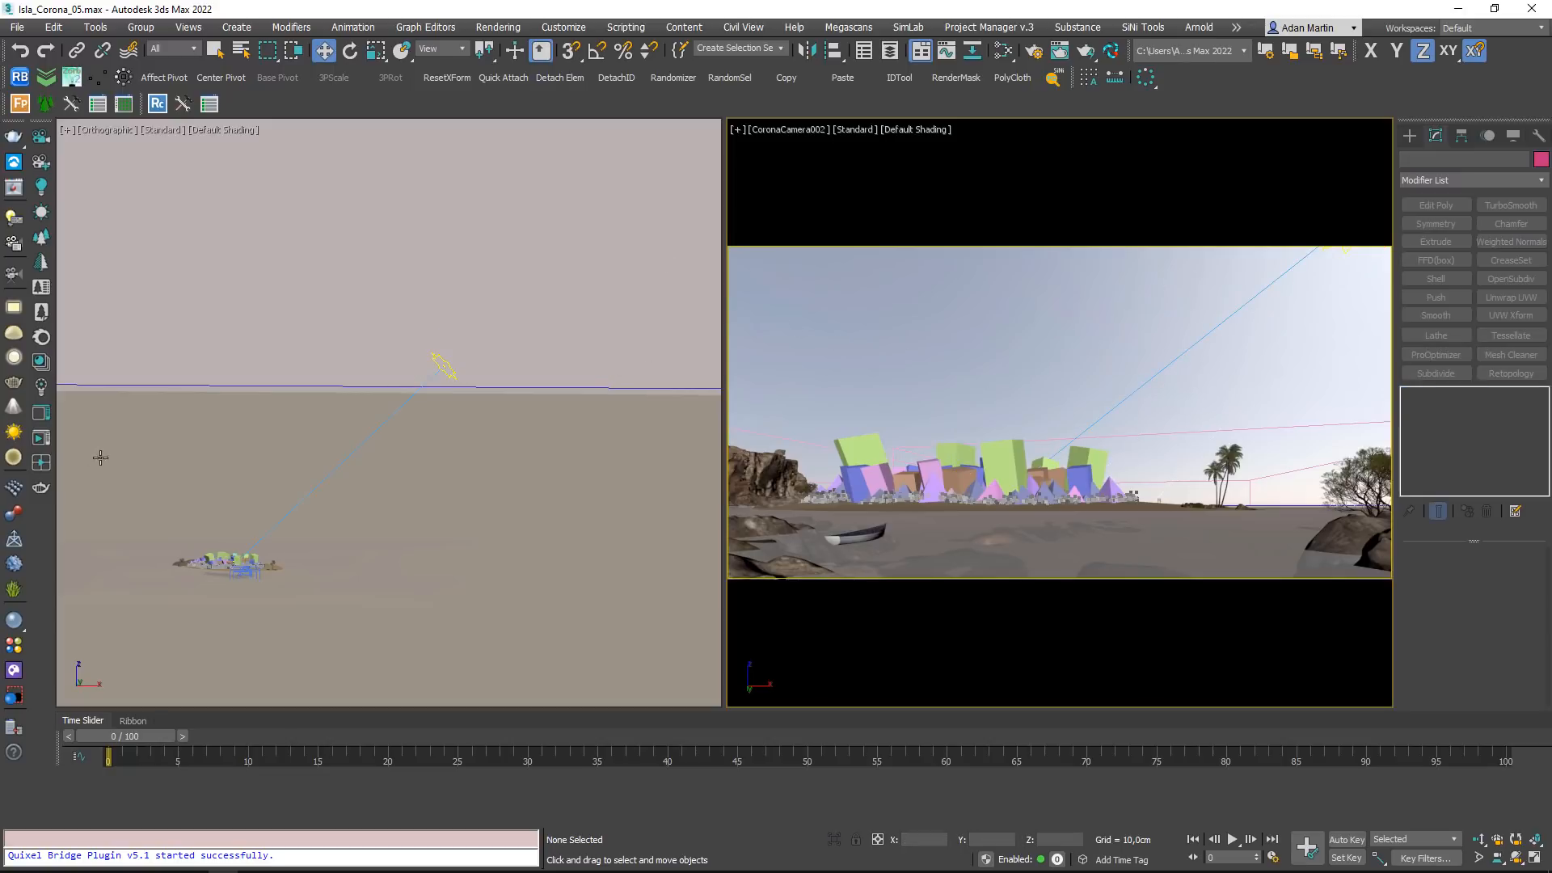
{"action": "left_click", "coordinate": [50, 434]}
{"action": "left_click_drag", "start_coordinate": [0, 121], "coordinate": [876, 78]}
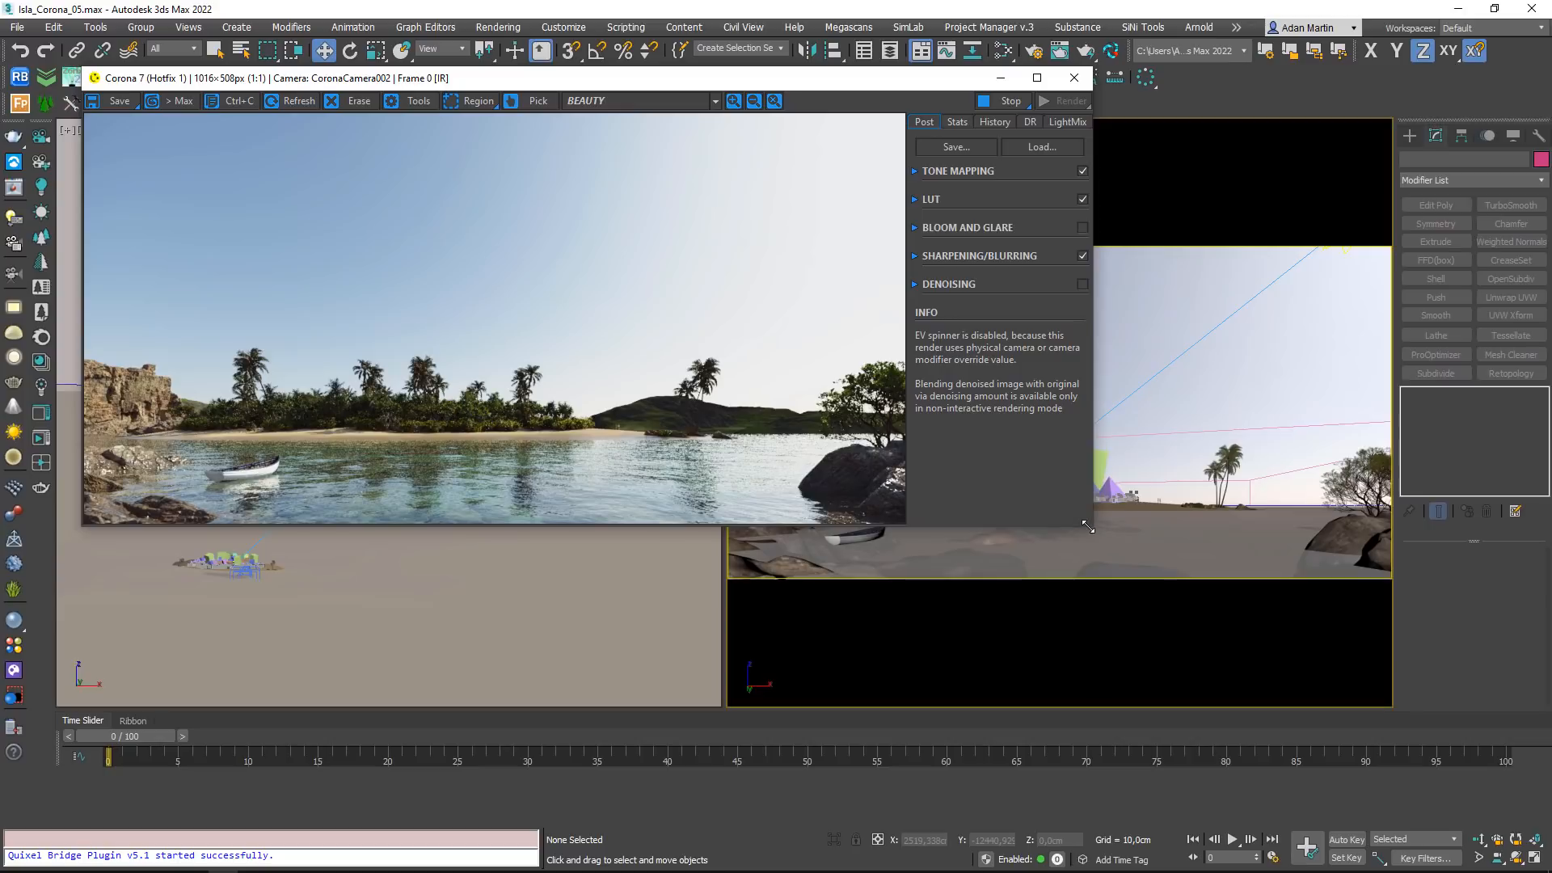
{"action": "left_click_drag", "start_coordinate": [1088, 526], "coordinate": [1290, 619]}
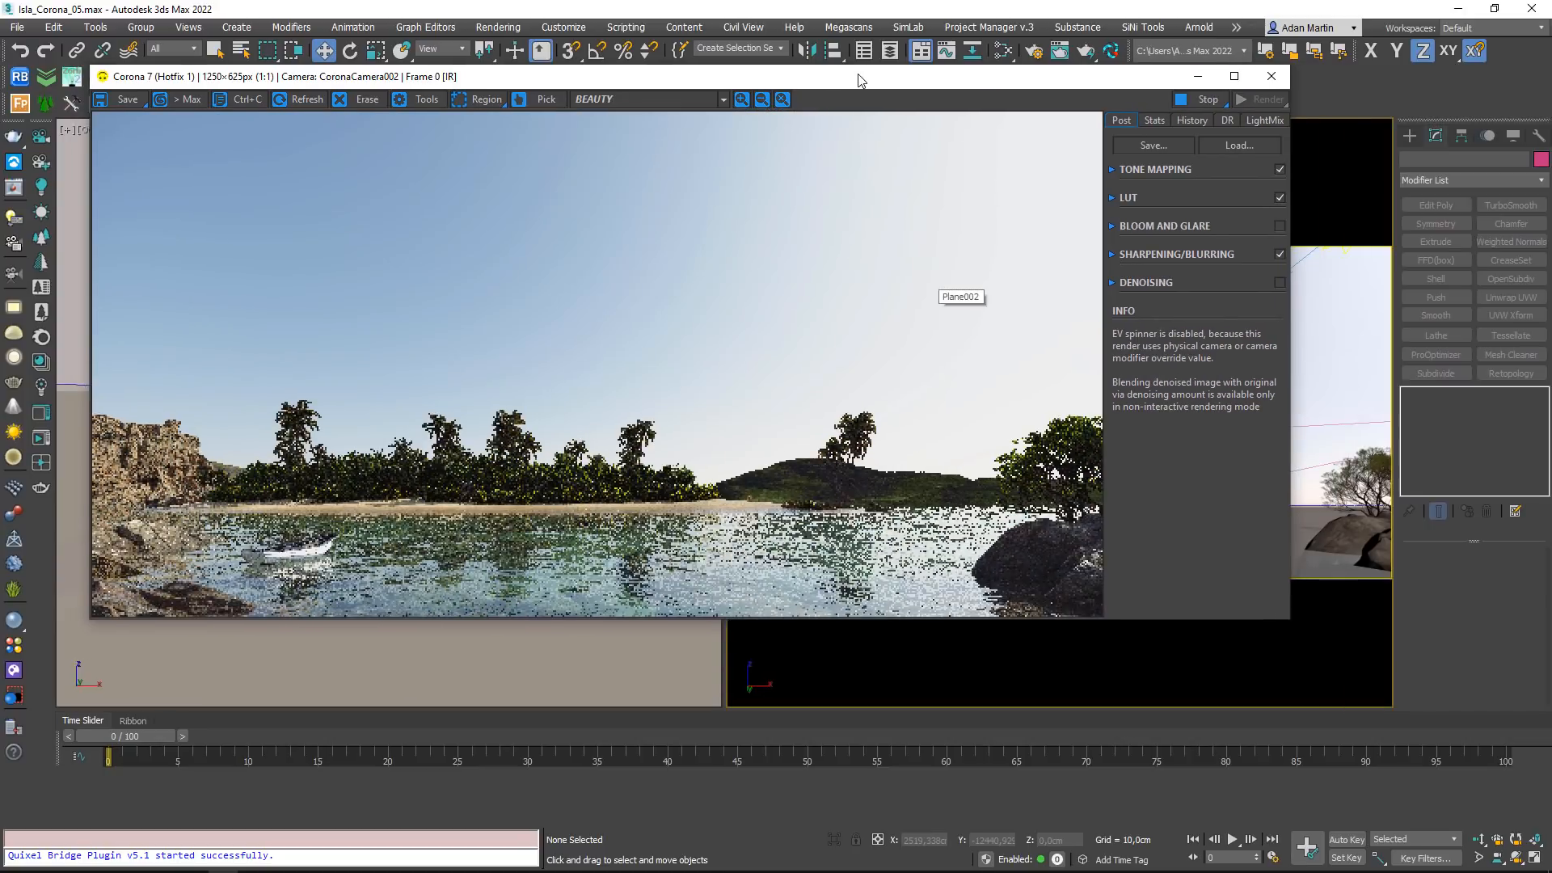
{"action": "left_click_drag", "start_coordinate": [861, 80], "coordinate": [880, 76]}
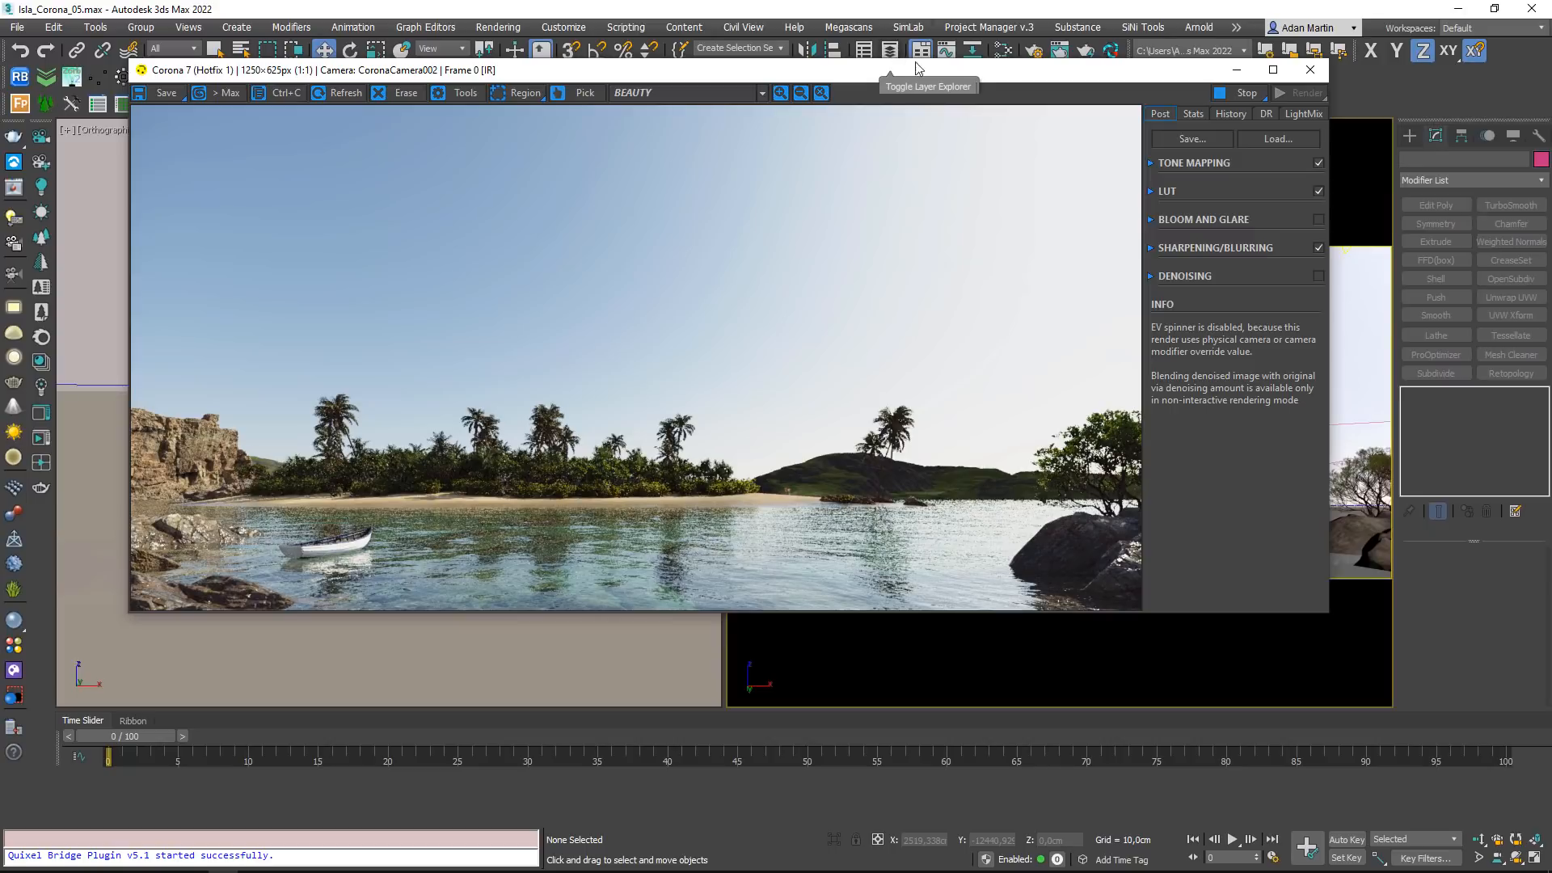
Review the Tone Mapping values and the LUT settings of the interactive render
{"action": "left_click", "coordinate": [1152, 163]}
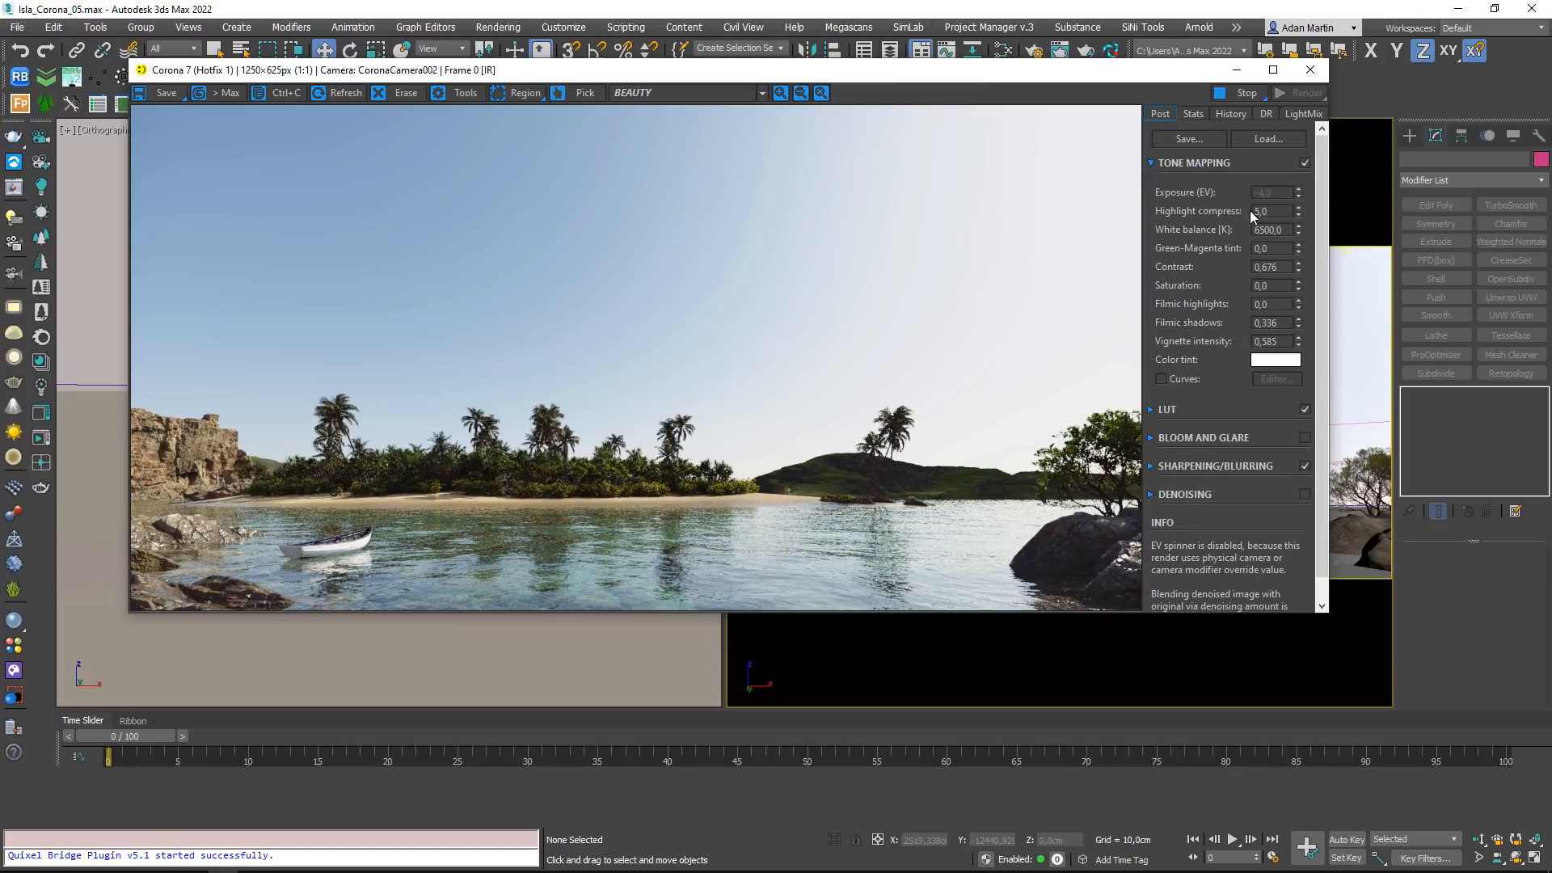
{"action": "double_click", "coordinate": [1280, 213]}
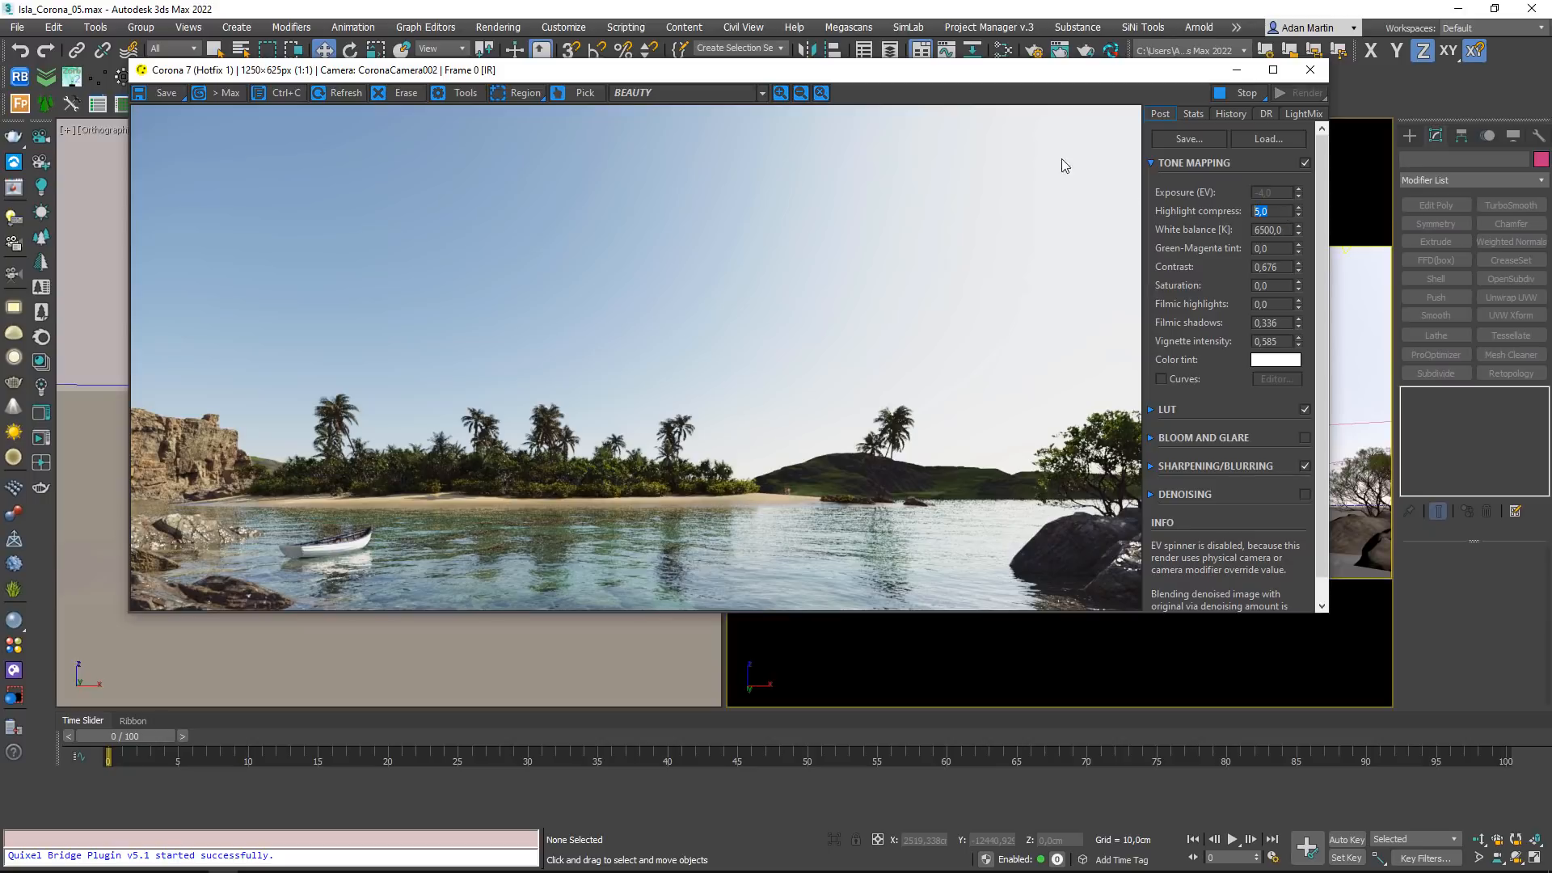
{"action": "left_click", "coordinate": [1148, 162]}
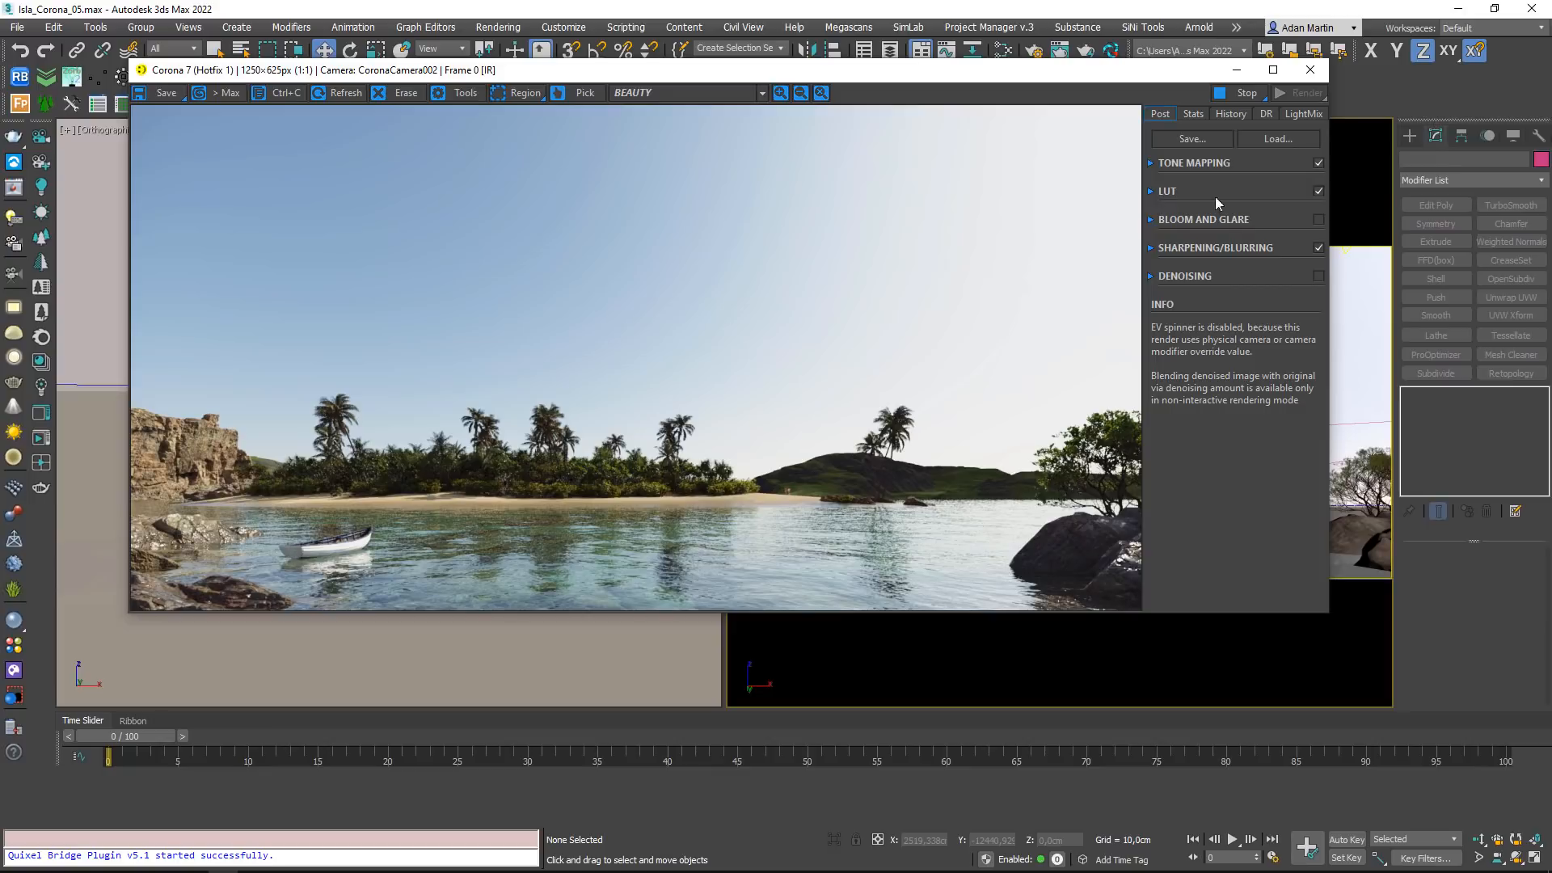
{"action": "left_click", "coordinate": [1154, 193]}
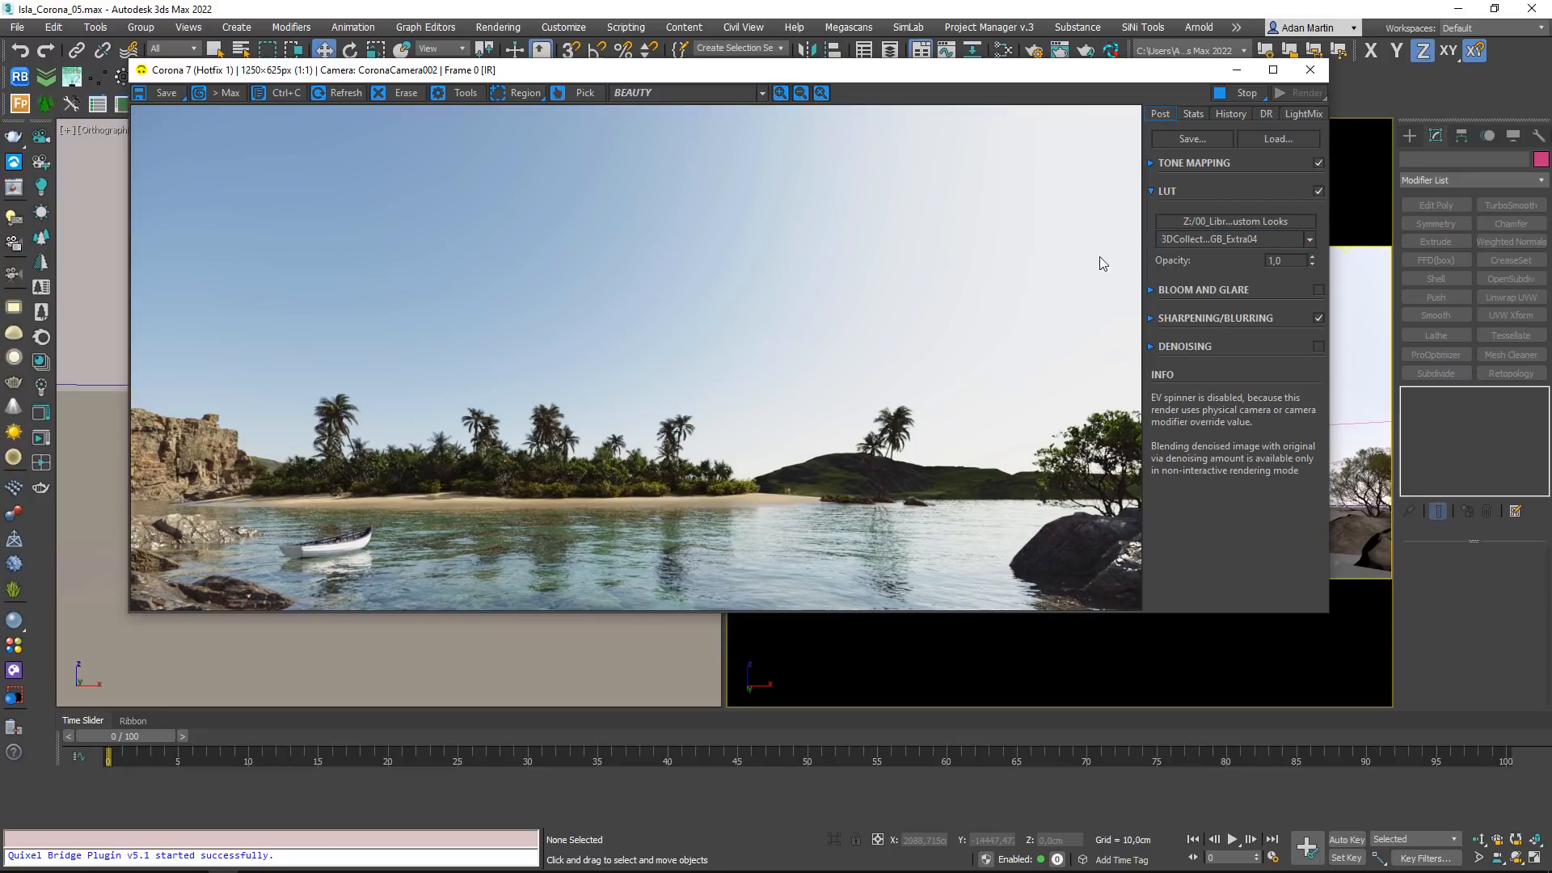
{"action": "left_click", "coordinate": [1154, 191]}
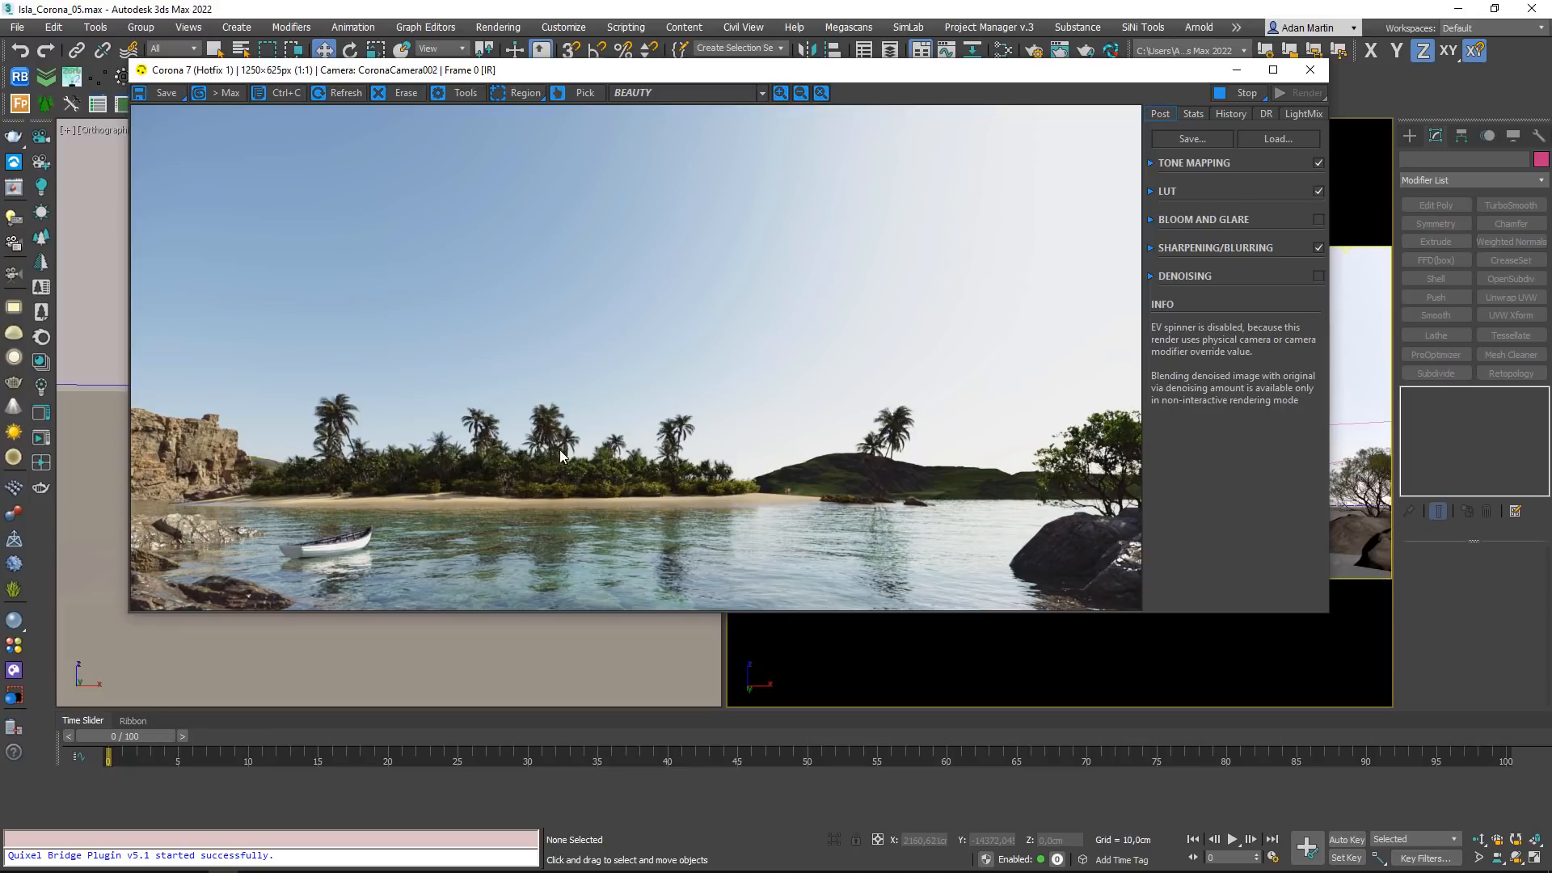
Move the render window clear of the viewport and relocate the CoronaSun behind the island, to about X -20765, Y 41501
{"action": "left_click_drag", "start_coordinate": [638, 70], "coordinate": [1040, 32]}
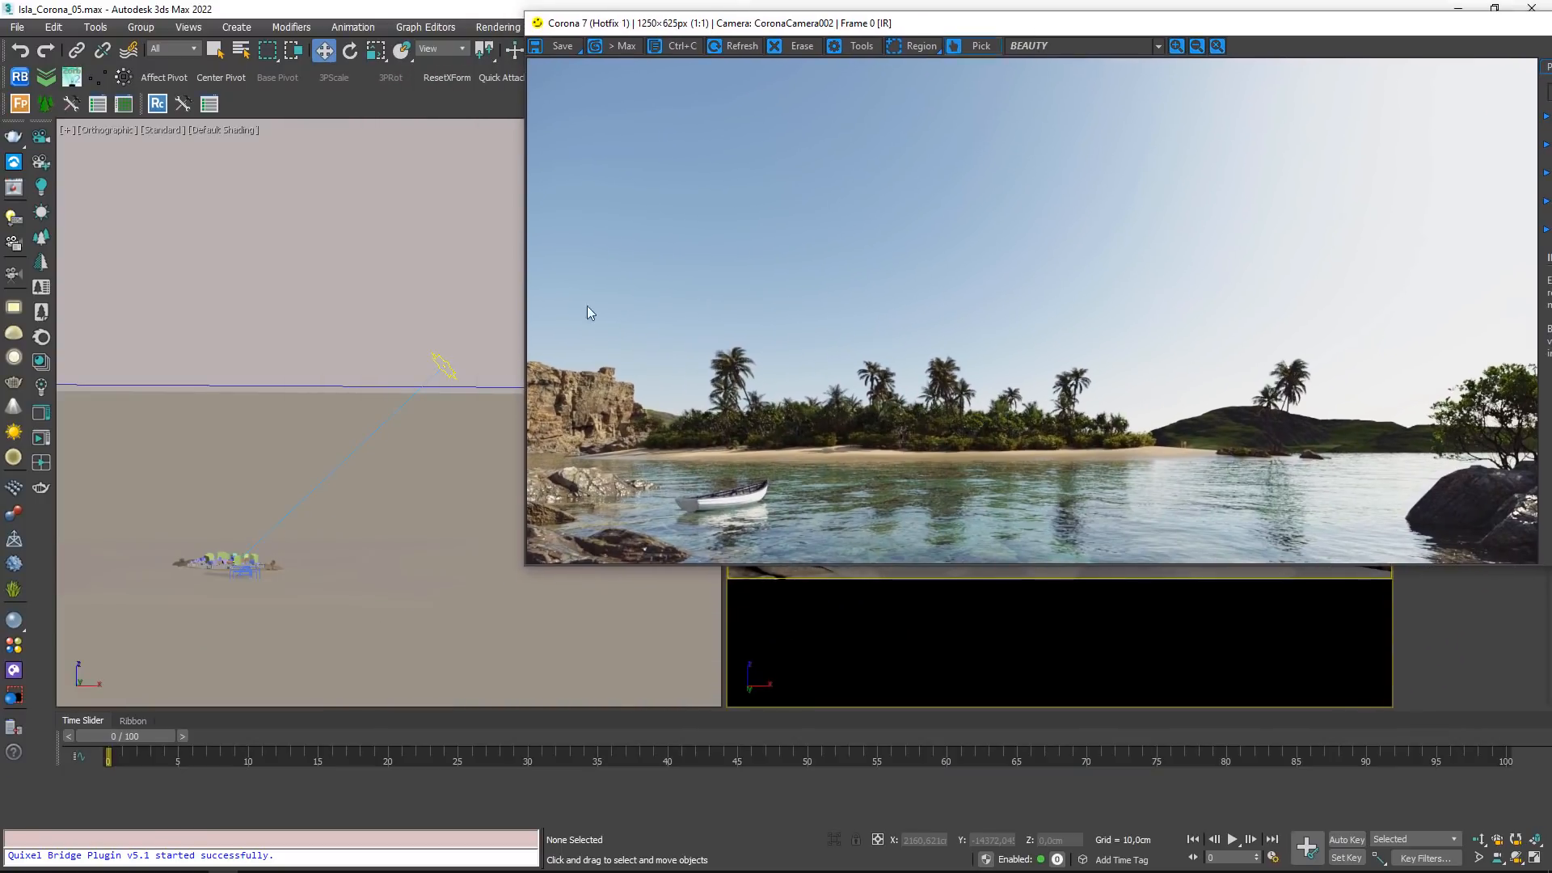
{"action": "left_click", "coordinate": [419, 450]}
{"action": "middle_click_drag", "start_coordinate": [416, 451], "coordinate": [406, 455]}
{"action": "key", "text": "t"}
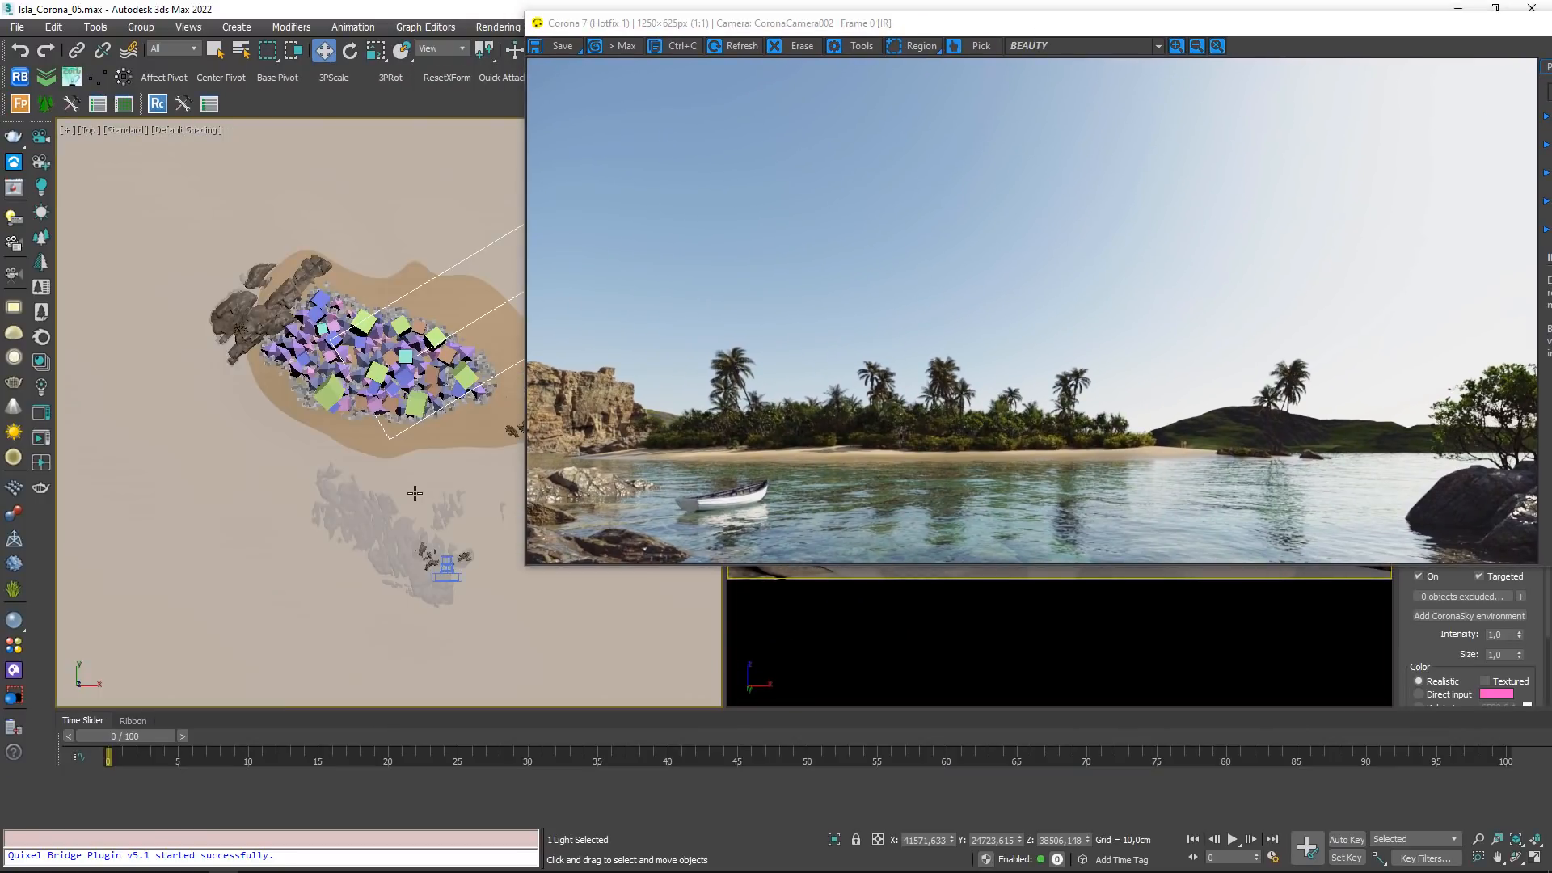
{"action": "scroll", "coordinate": [404, 466], "scroll_direction": "down", "scroll_amount": 5}
{"action": "scroll", "coordinate": [340, 415], "scroll_direction": "down", "scroll_amount": 2}
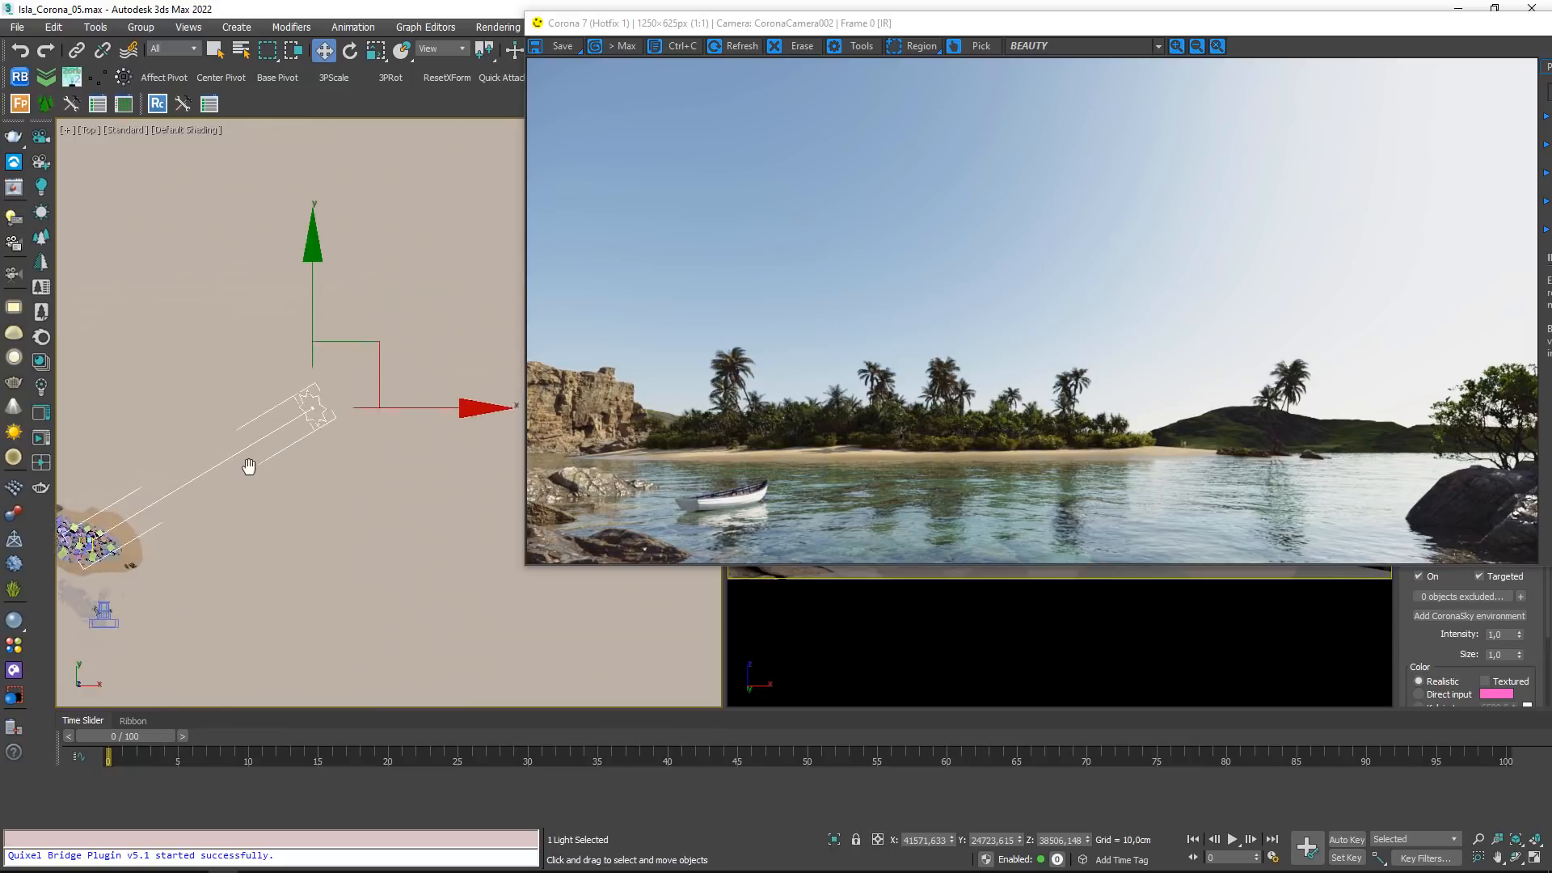
{"action": "left_click", "coordinate": [177, 301]}
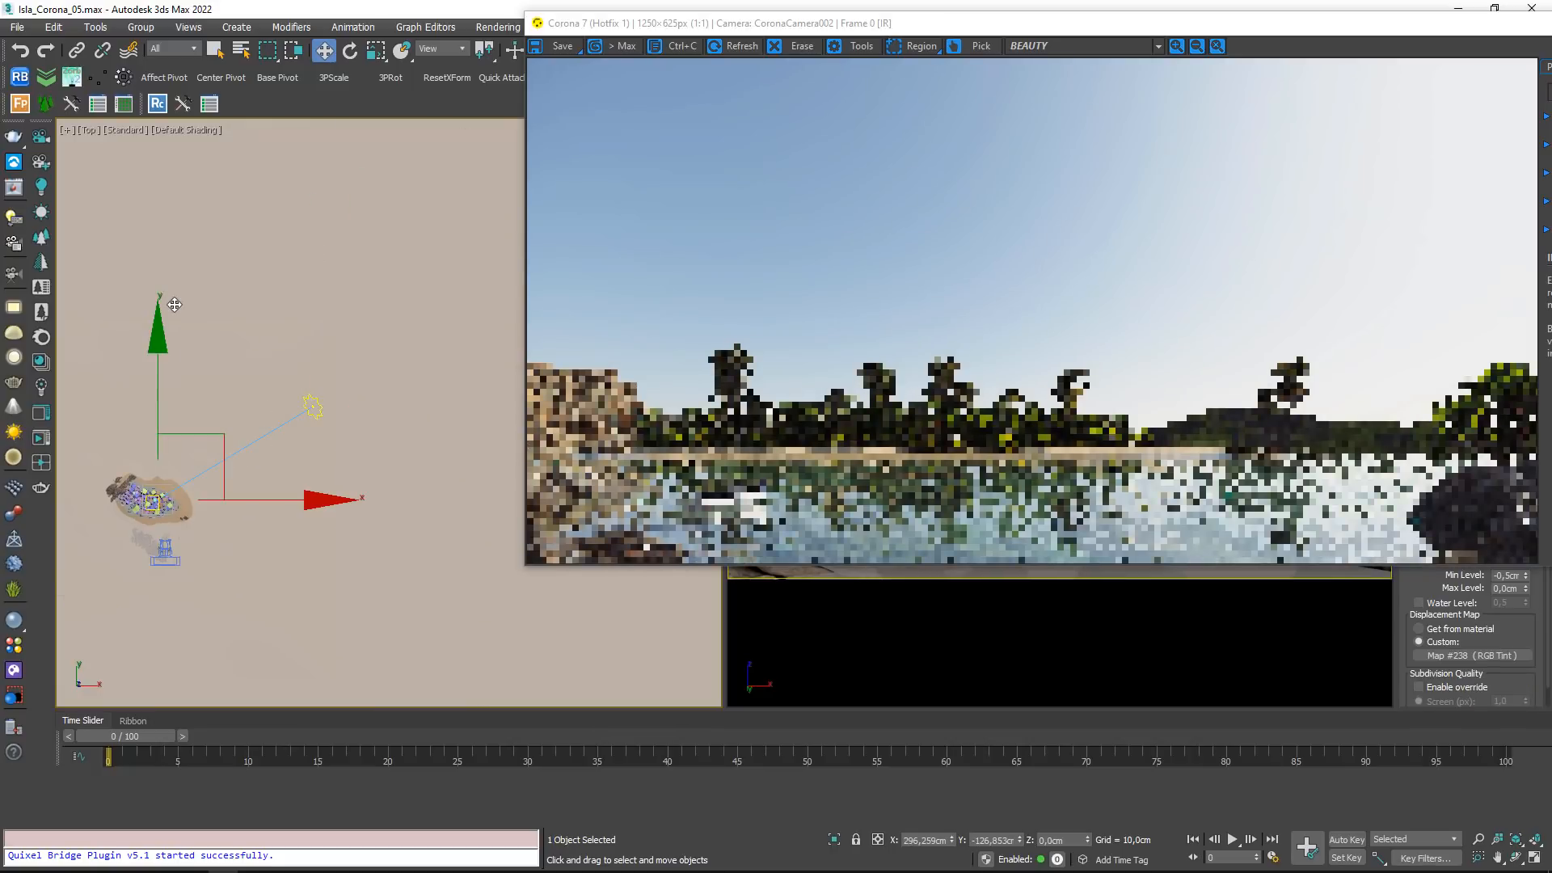
{"action": "left_click", "coordinate": [323, 401]}
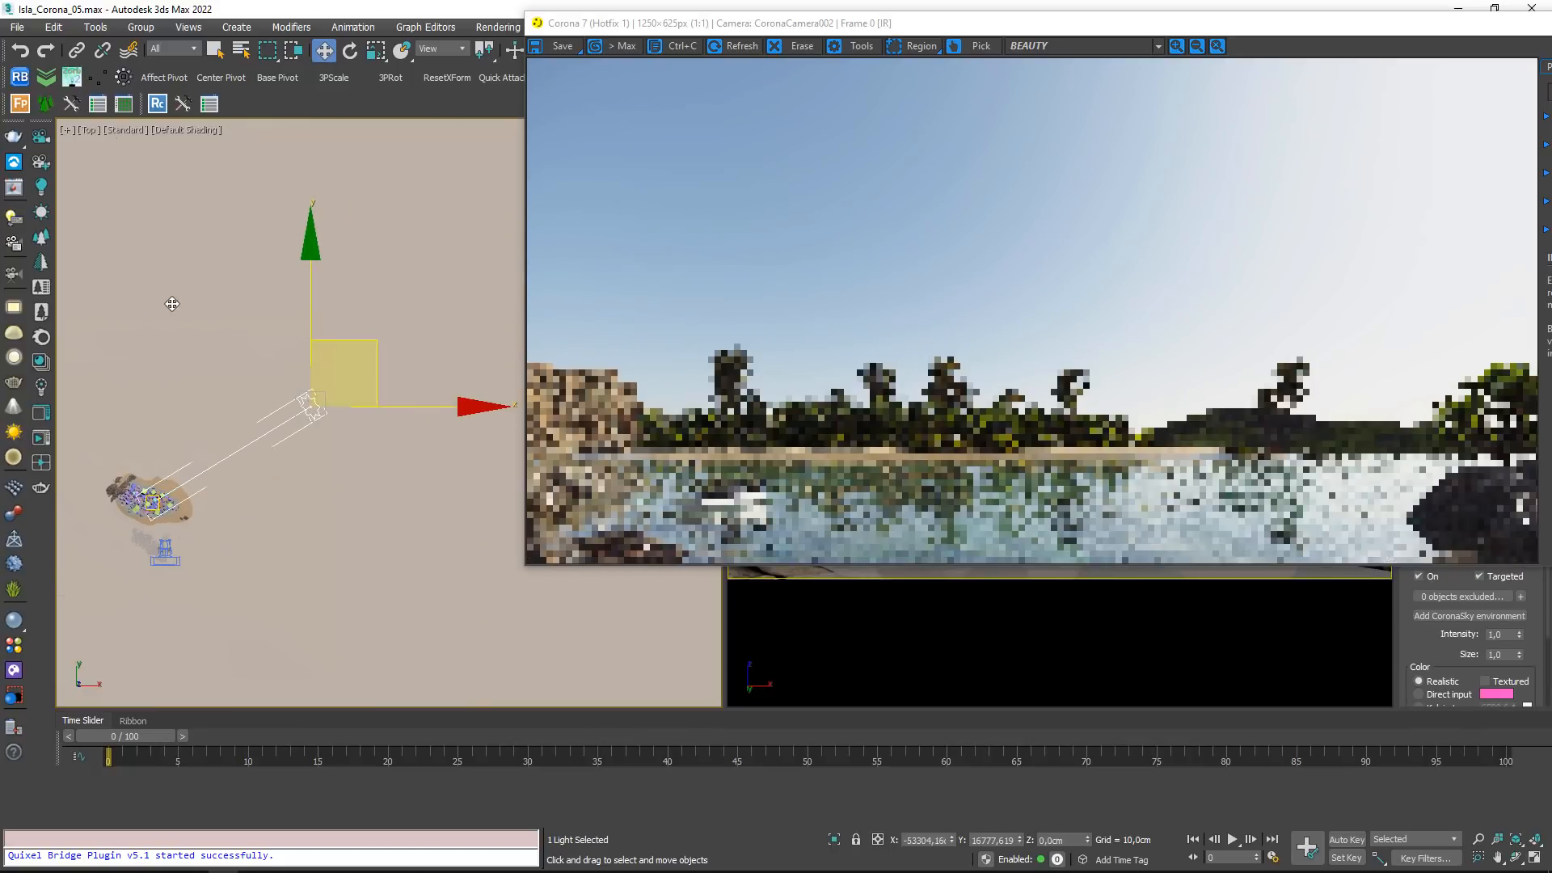
{"action": "left_click_drag", "start_coordinate": [380, 366], "coordinate": [148, 305]}
{"action": "middle_click_drag", "start_coordinate": [235, 455], "coordinate": [424, 469]}
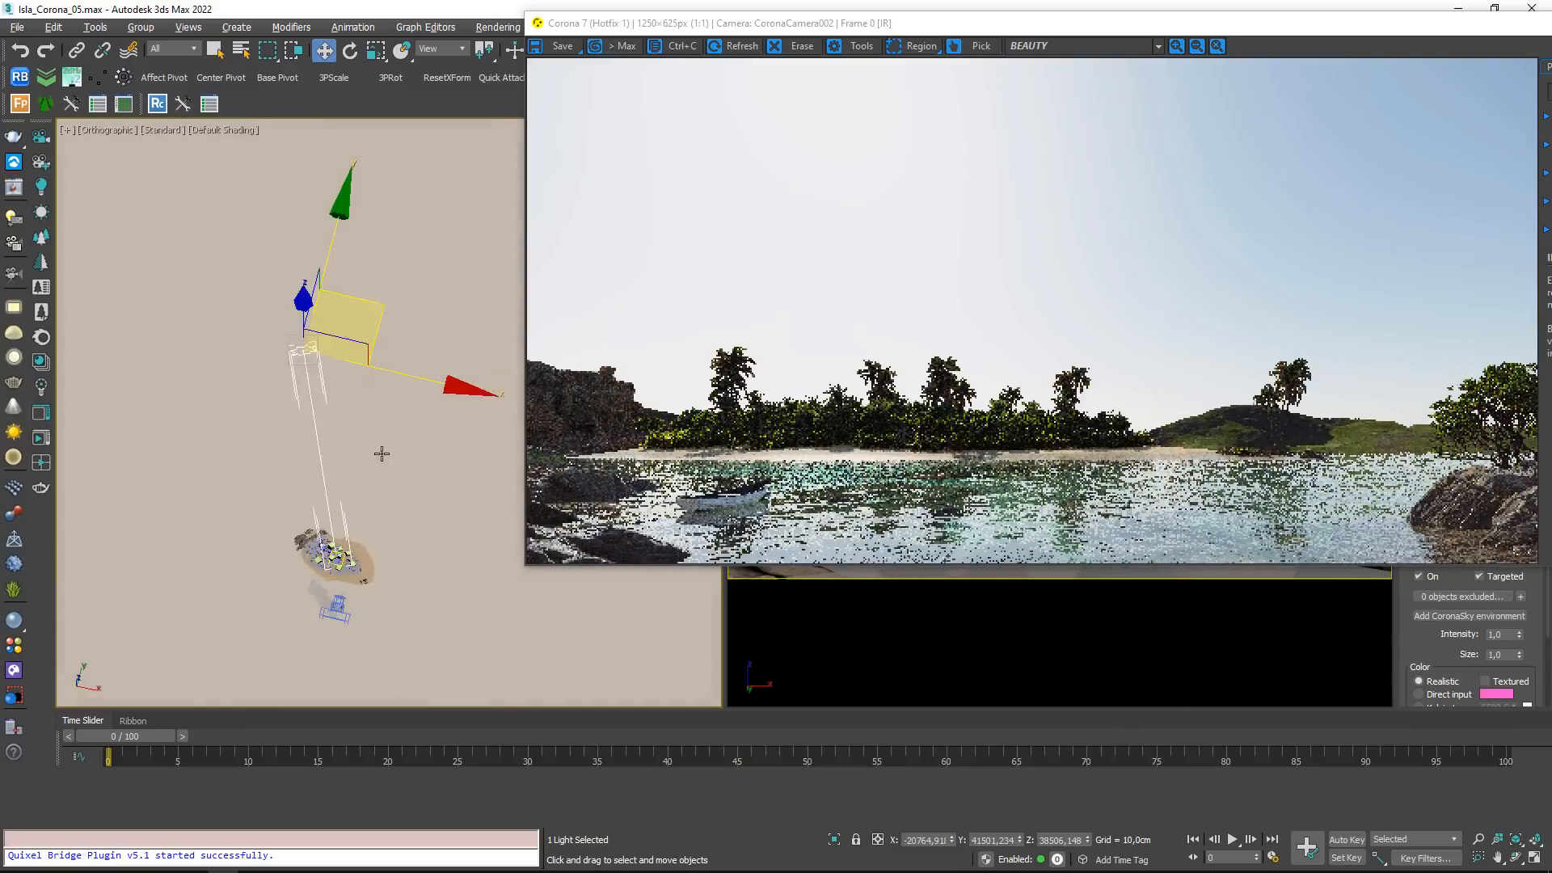
Move the CoronaSun to the east side of the island, at about X 38280, Y -9294, and shift the render window back
{"action": "scroll", "coordinate": [368, 387], "scroll_direction": "down", "scroll_amount": 3}
{"action": "left_click_drag", "start_coordinate": [380, 340], "coordinate": [537, 474]}
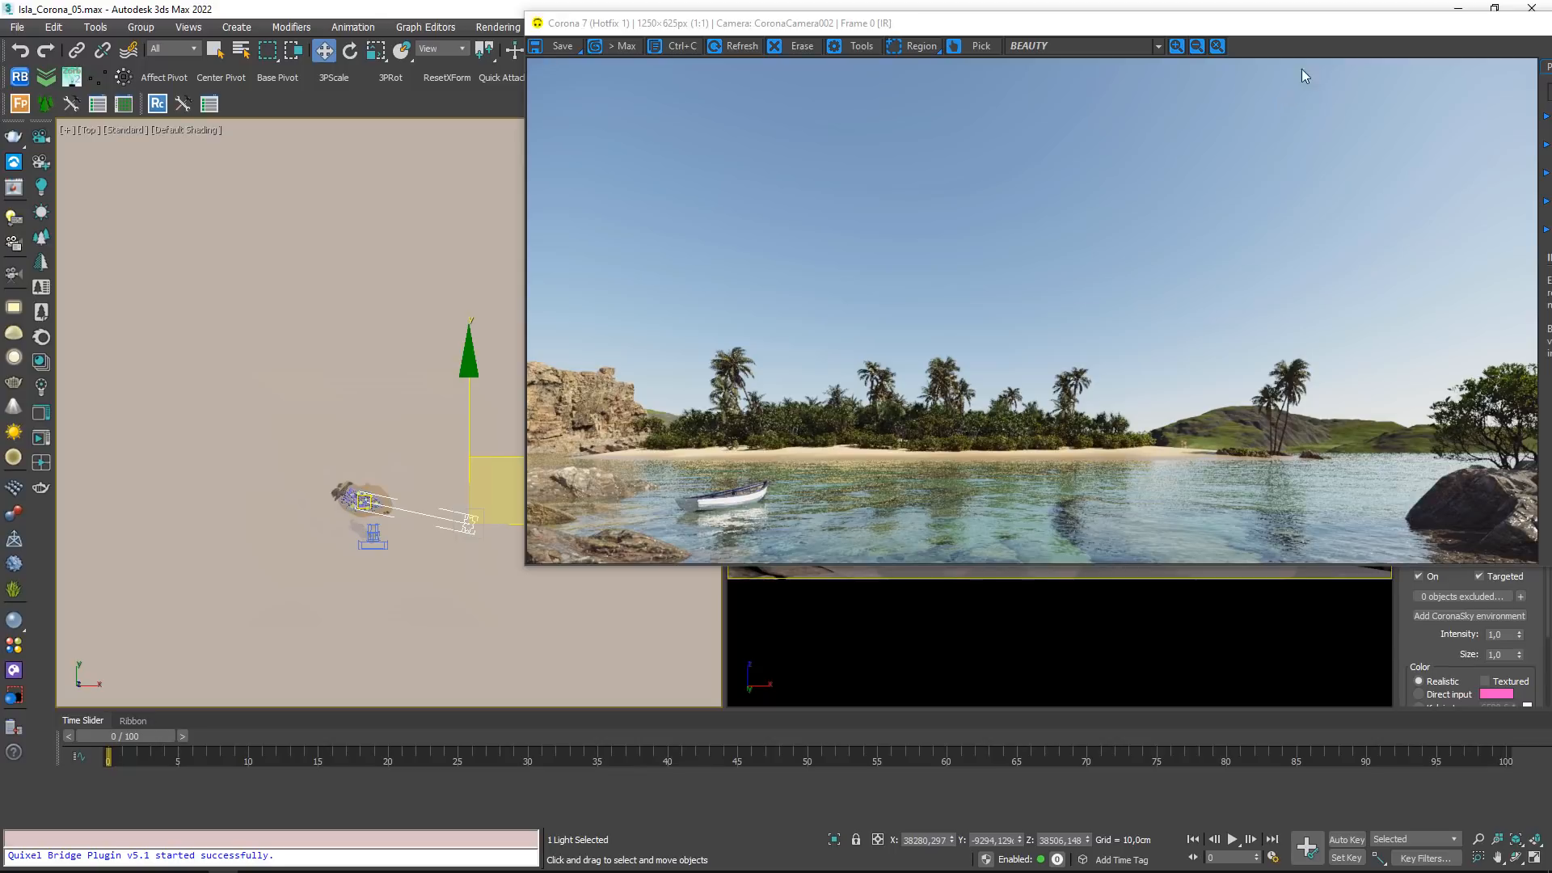
{"action": "left_click_drag", "start_coordinate": [1323, 34], "coordinate": [915, 116]}
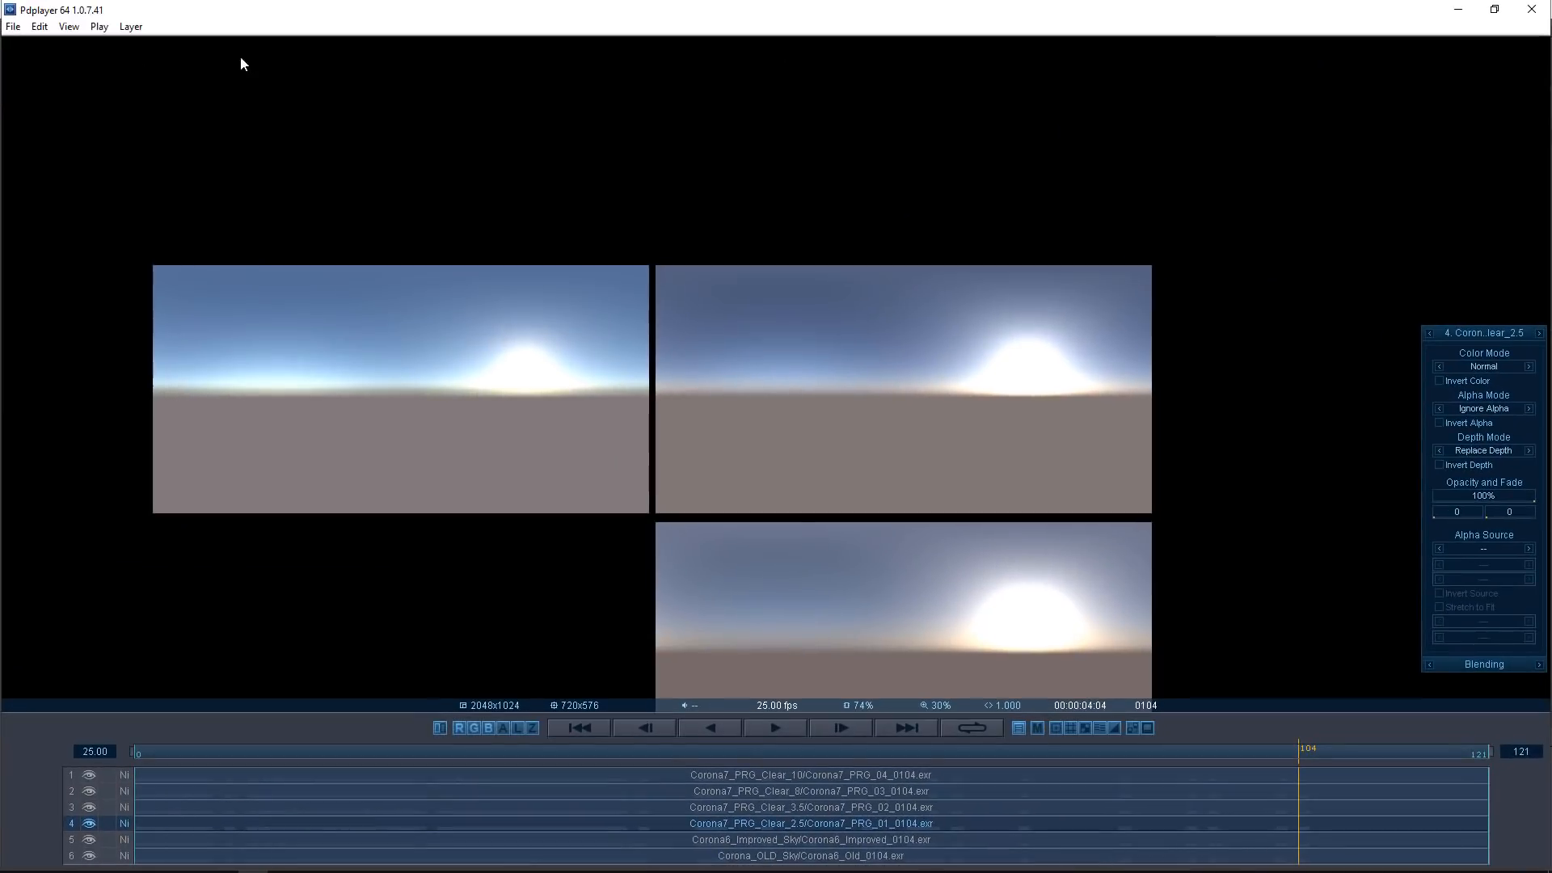
Switch to Pdplayer, frame the sky comparison renders and scrub the sequence back to frame 0
{"action": "middle_click_drag", "start_coordinate": [606, 441], "coordinate": [661, 287]}
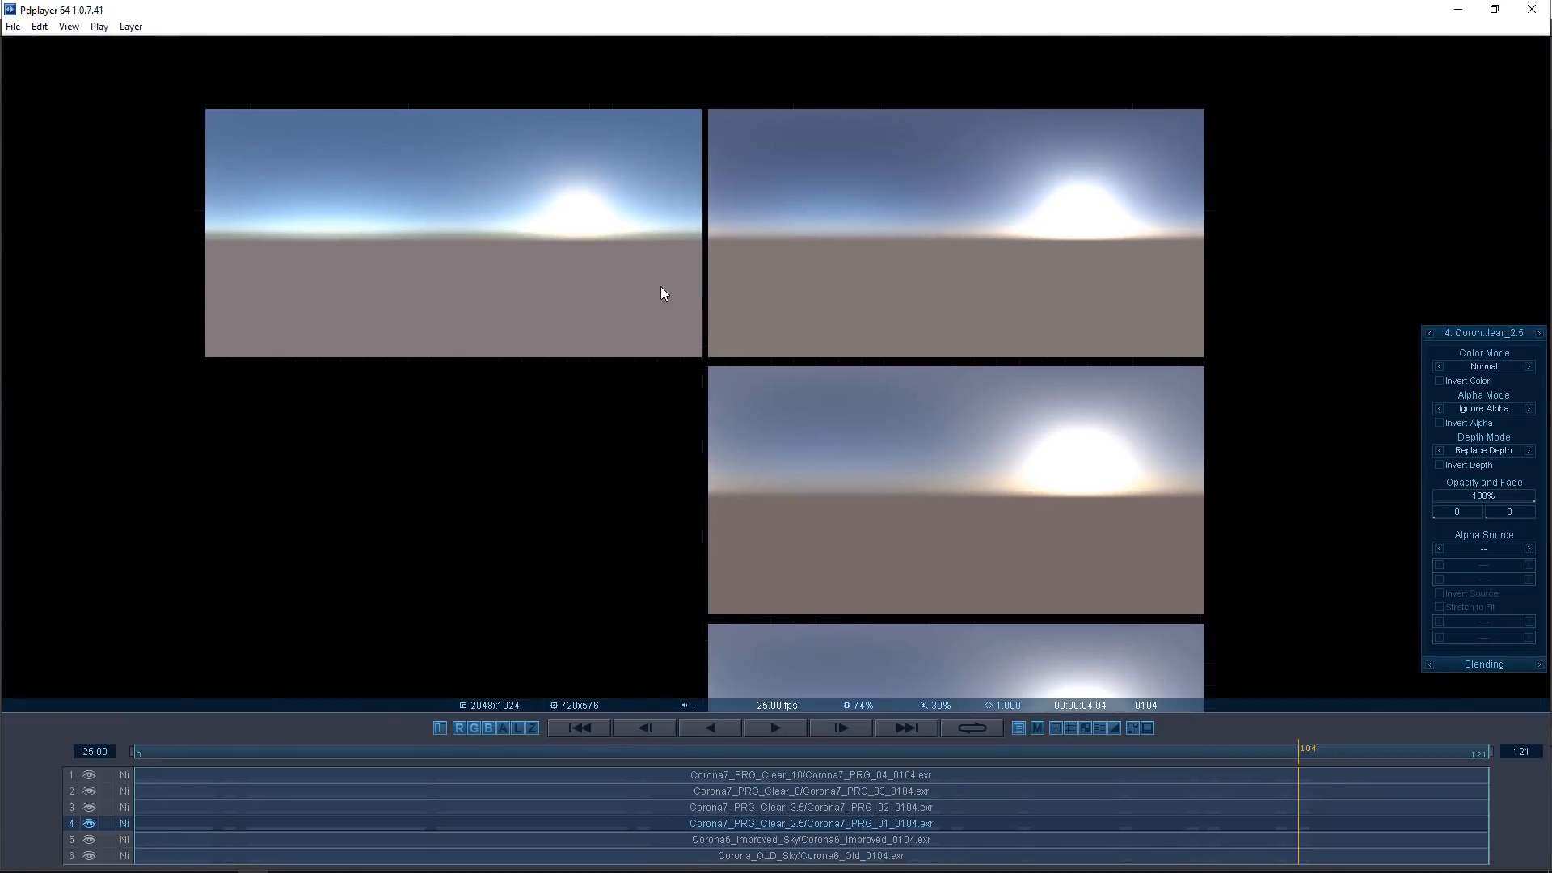
{"action": "scroll", "coordinate": [662, 288], "scroll_direction": "down", "scroll_amount": 3}
{"action": "scroll", "coordinate": [667, 298], "scroll_direction": "up", "scroll_amount": 2}
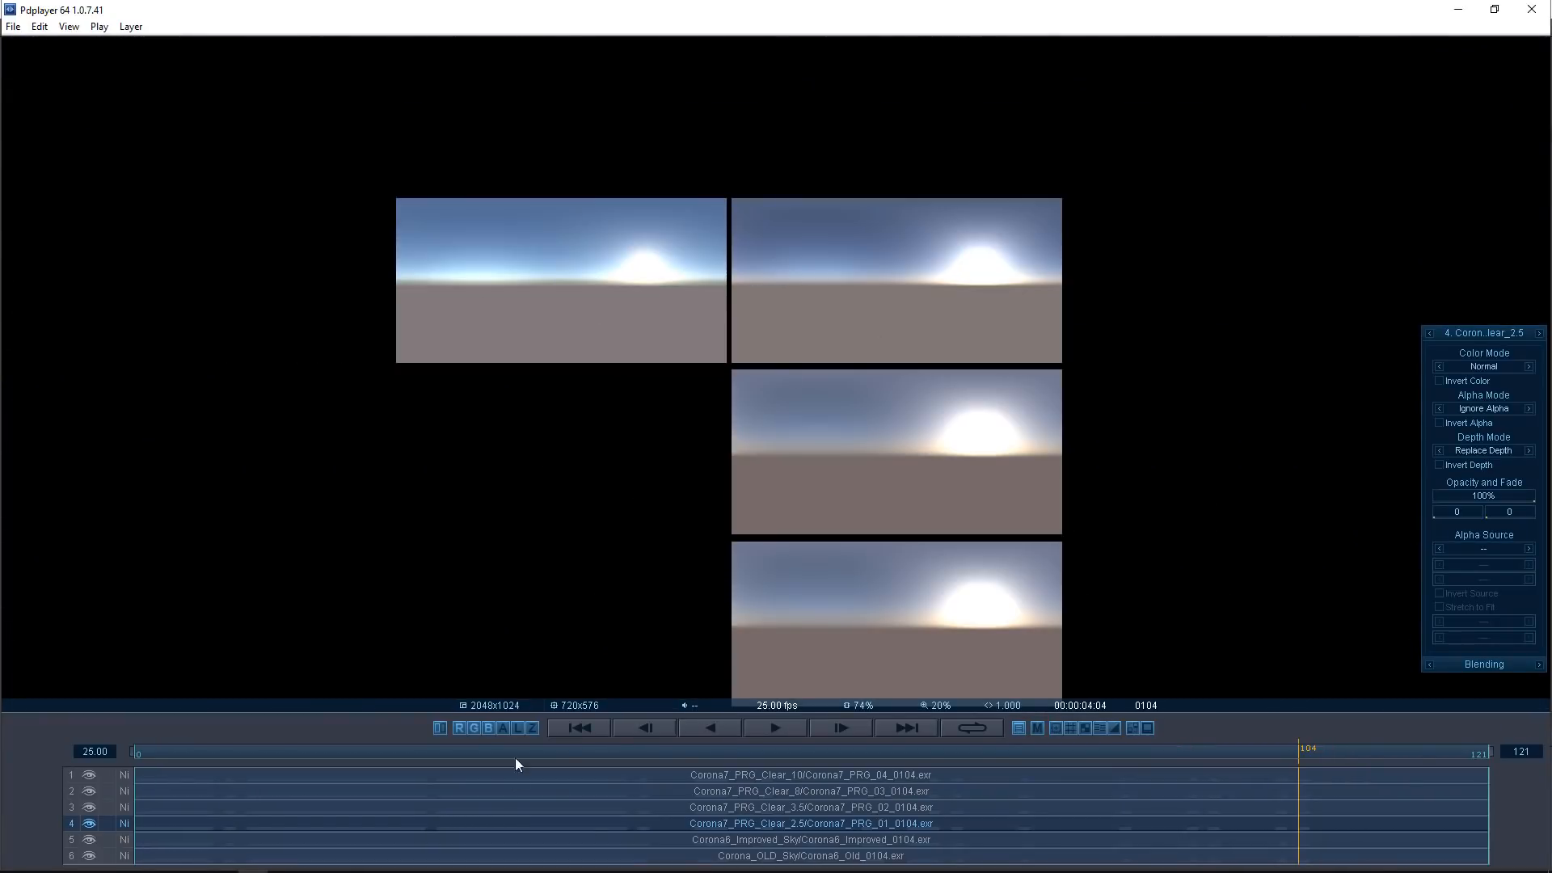
{"action": "left_click_drag", "start_coordinate": [488, 744], "coordinate": [83, 768]}
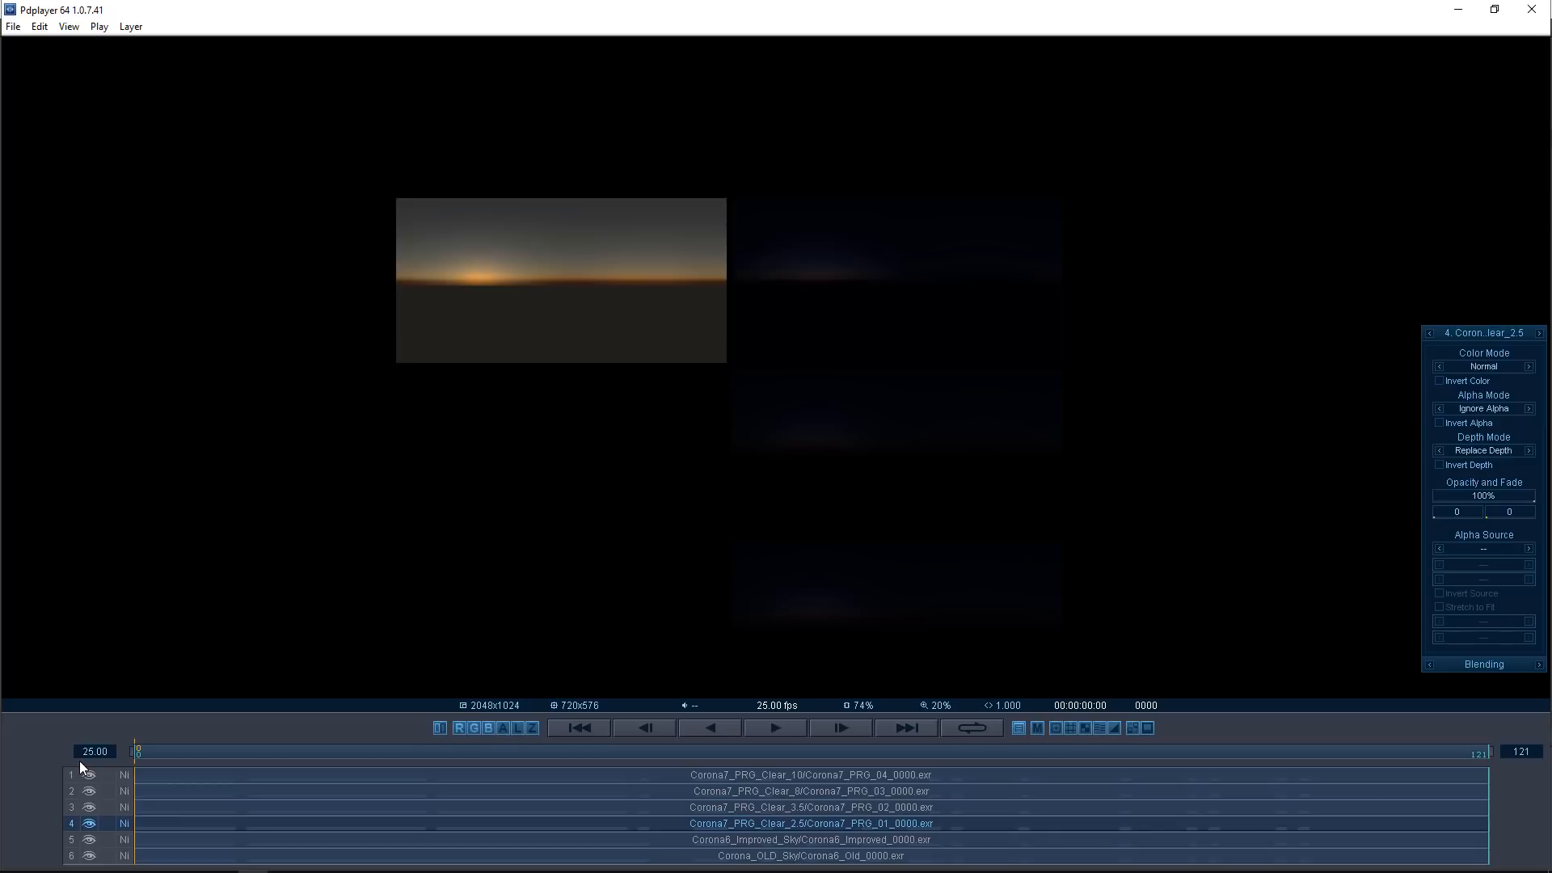
Hide the four Corona7_PRG_Clear layers and select the Corona6_Improved_Sky layer
{"action": "left_click", "coordinate": [88, 778]}
{"action": "left_click", "coordinate": [90, 791]}
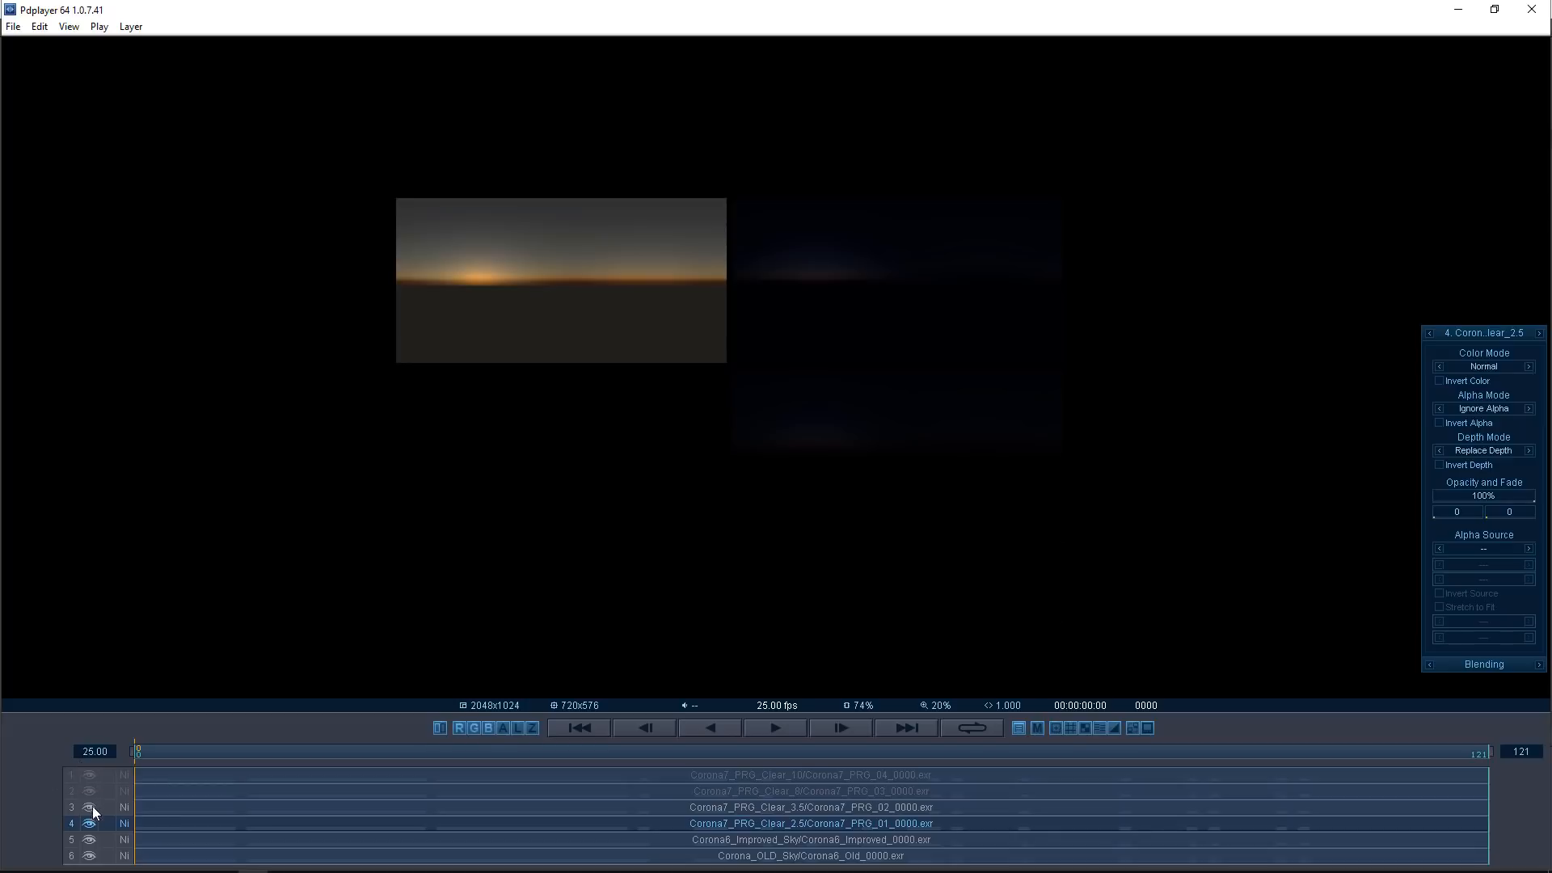
{"action": "left_click", "coordinate": [90, 825]}
{"action": "left_click", "coordinate": [86, 807]}
{"action": "left_click", "coordinate": [215, 845]}
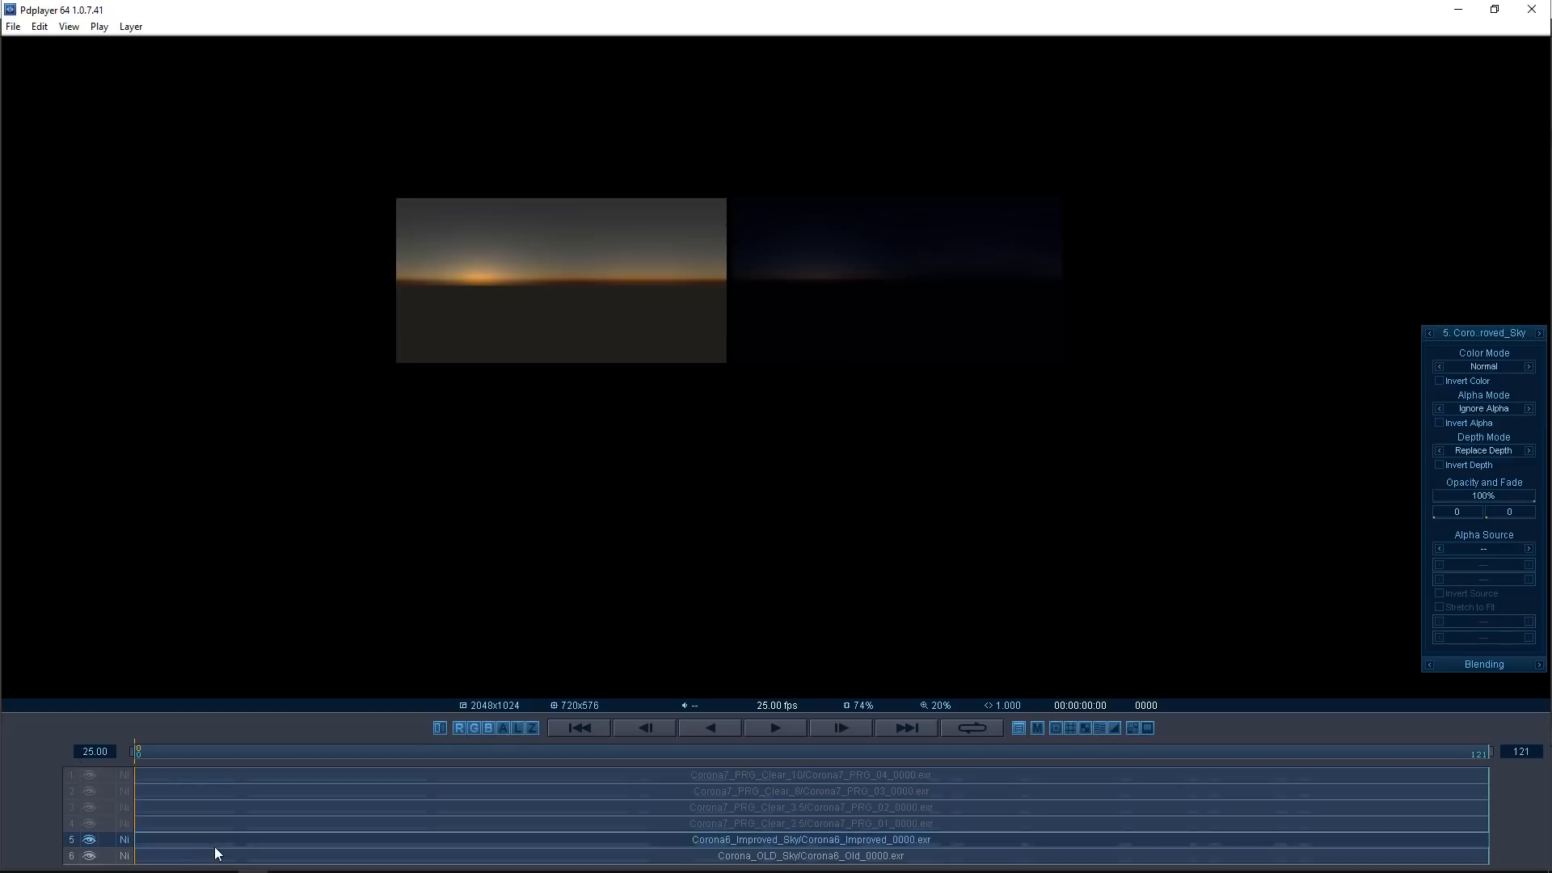
Examine the Corona 6 old and improved skies up close at frames 12 and 26
{"action": "left_click_drag", "start_coordinate": [192, 757], "coordinate": [273, 761]}
{"action": "scroll", "coordinate": [590, 278], "scroll_direction": "up", "scroll_amount": 5}
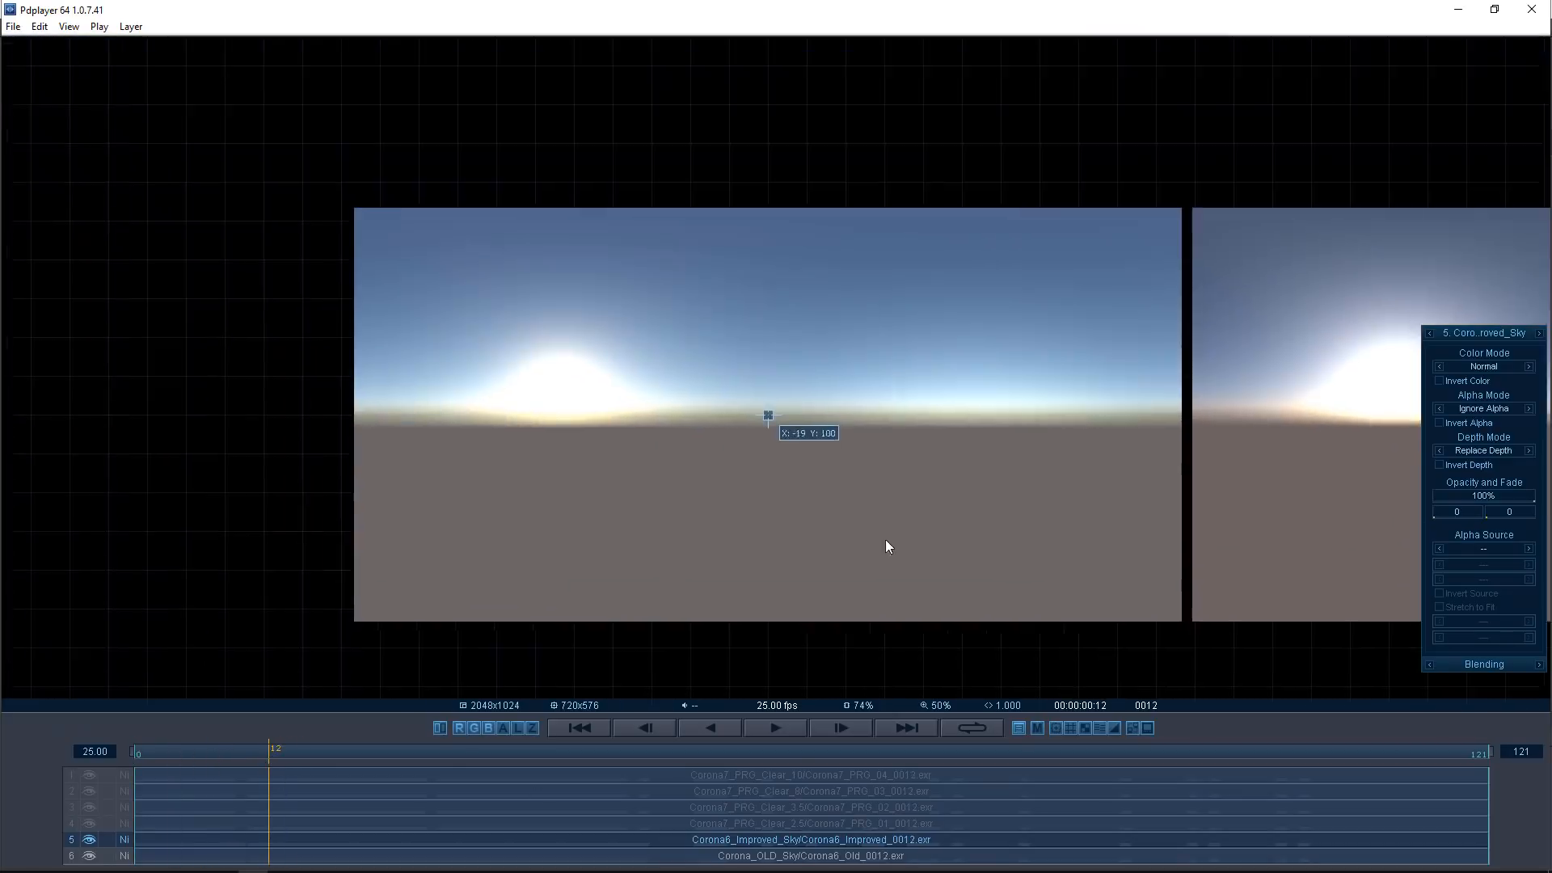
{"action": "scroll", "coordinate": [705, 421], "scroll_direction": "up", "scroll_amount": 3}
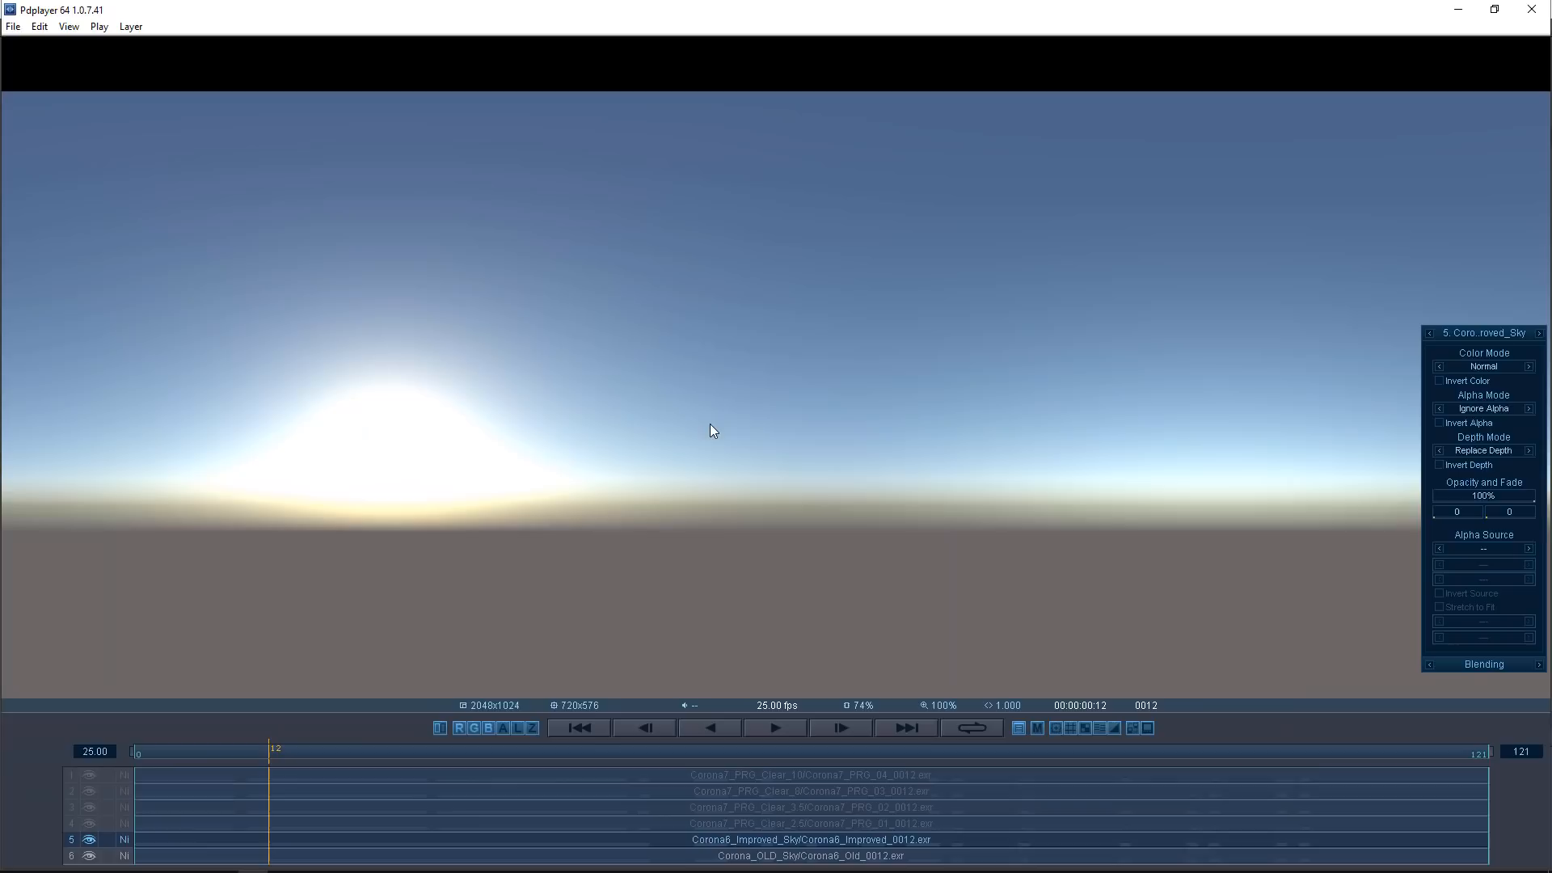
{"action": "scroll", "coordinate": [473, 505], "scroll_direction": "down", "scroll_amount": 3}
{"action": "left_click_drag", "start_coordinate": [268, 765], "coordinate": [424, 742]}
{"action": "middle_click_drag", "start_coordinate": [913, 513], "coordinate": [400, 482]}
{"action": "middle_click_drag", "start_coordinate": [1036, 390], "coordinate": [594, 359]}
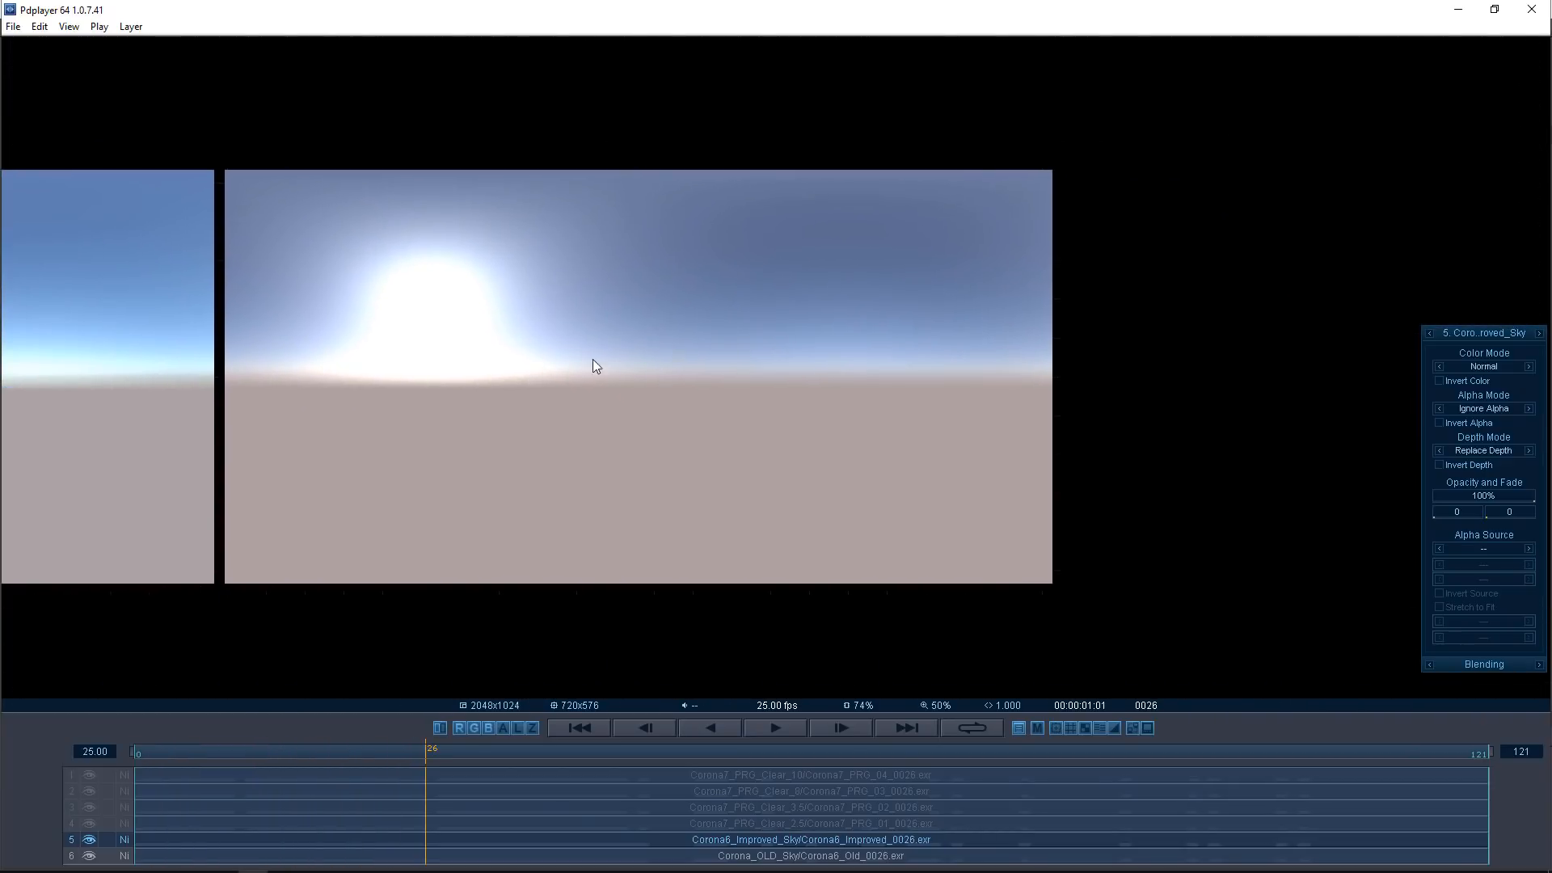
{"action": "scroll", "coordinate": [750, 412], "scroll_direction": "down", "scroll_amount": 1}
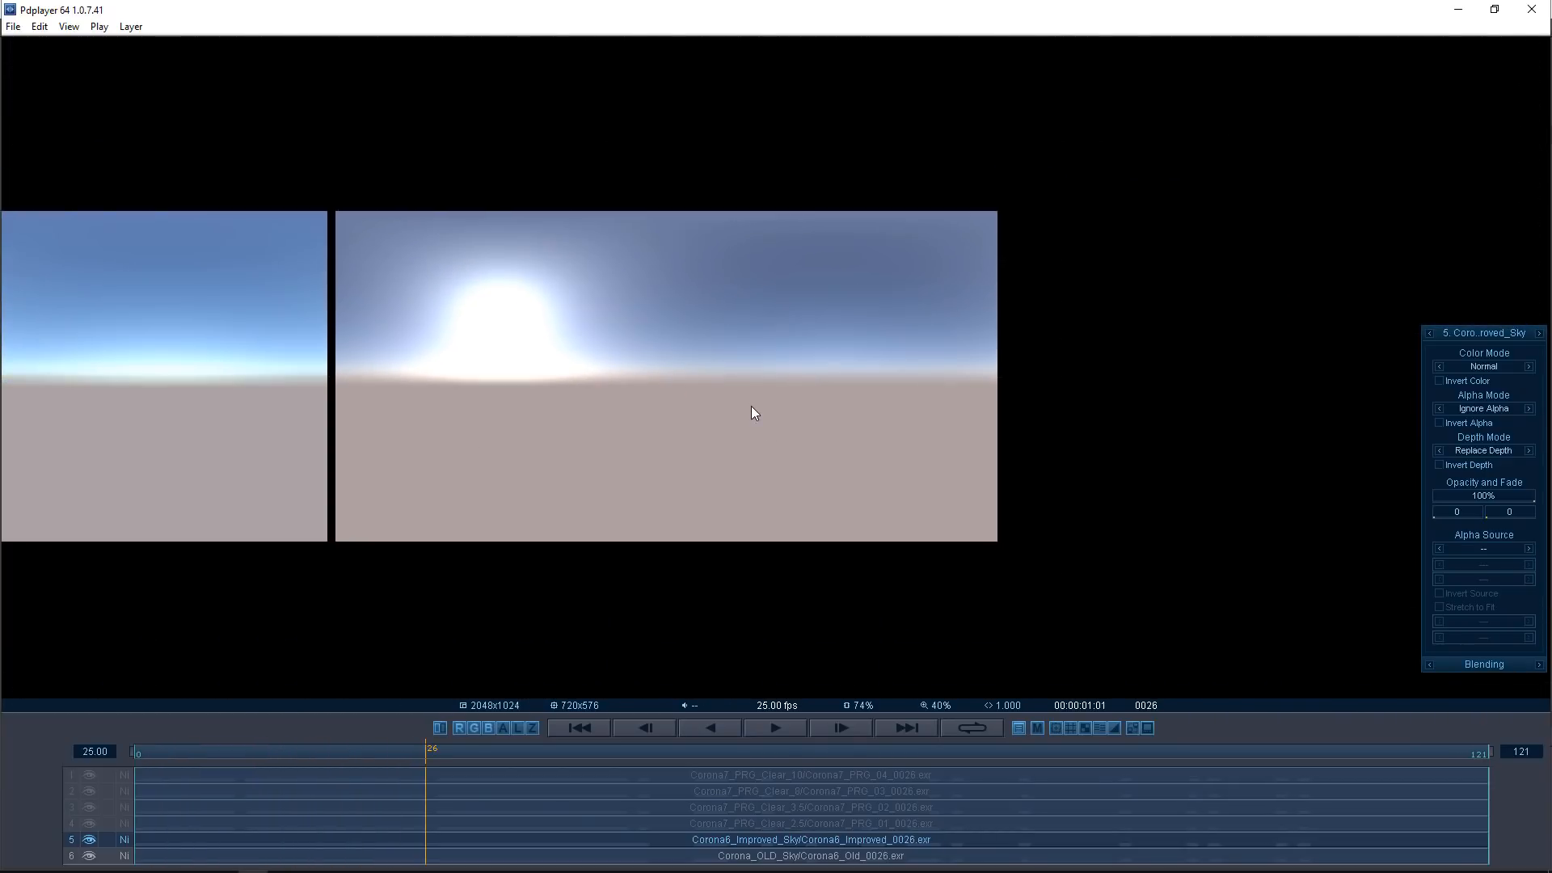
Toggle the Corona7_PRG_Clear_2.5 layer at frame 26 to compare it with the improved Corona 6 sky
{"action": "mouse_move", "coordinate": [750, 412]}
{"action": "left_click", "coordinate": [88, 825]}
{"action": "left_click", "coordinate": [90, 825]}
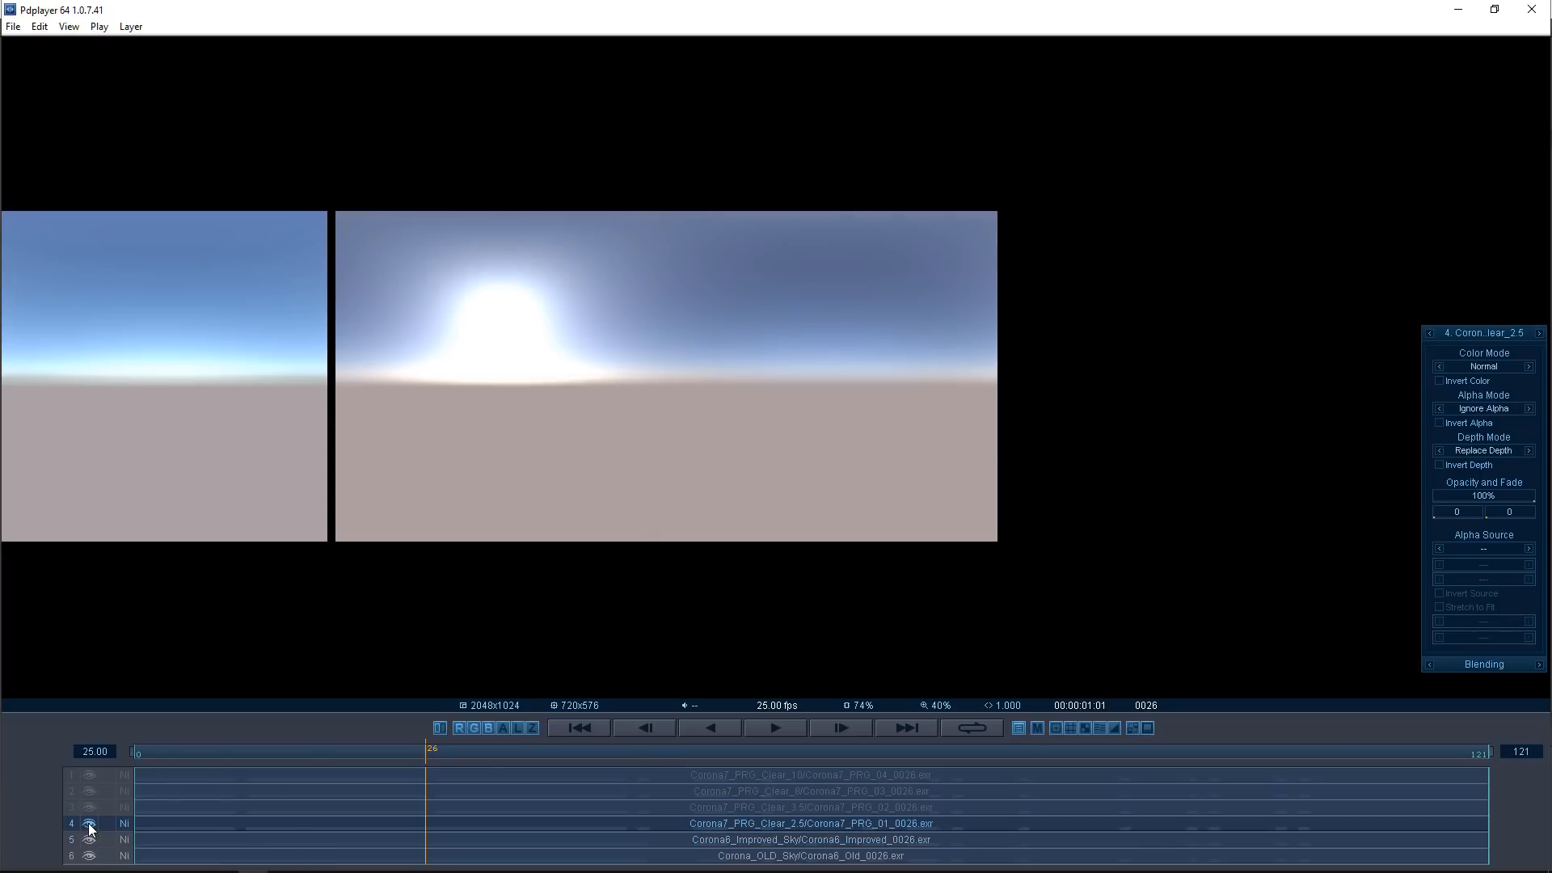
{"action": "left_click", "coordinate": [89, 824]}
{"action": "left_click", "coordinate": [89, 825]}
{"action": "left_click", "coordinate": [88, 825]}
{"action": "left_click", "coordinate": [89, 825]}
{"action": "left_click", "coordinate": [89, 823]}
{"action": "left_click", "coordinate": [89, 823]}
Advance to frame 54 and compare the Corona7_PRG_Clear_2.5 layer with the improved sky by toggling its visibility
{"action": "left_click_drag", "start_coordinate": [432, 753], "coordinate": [642, 752]}
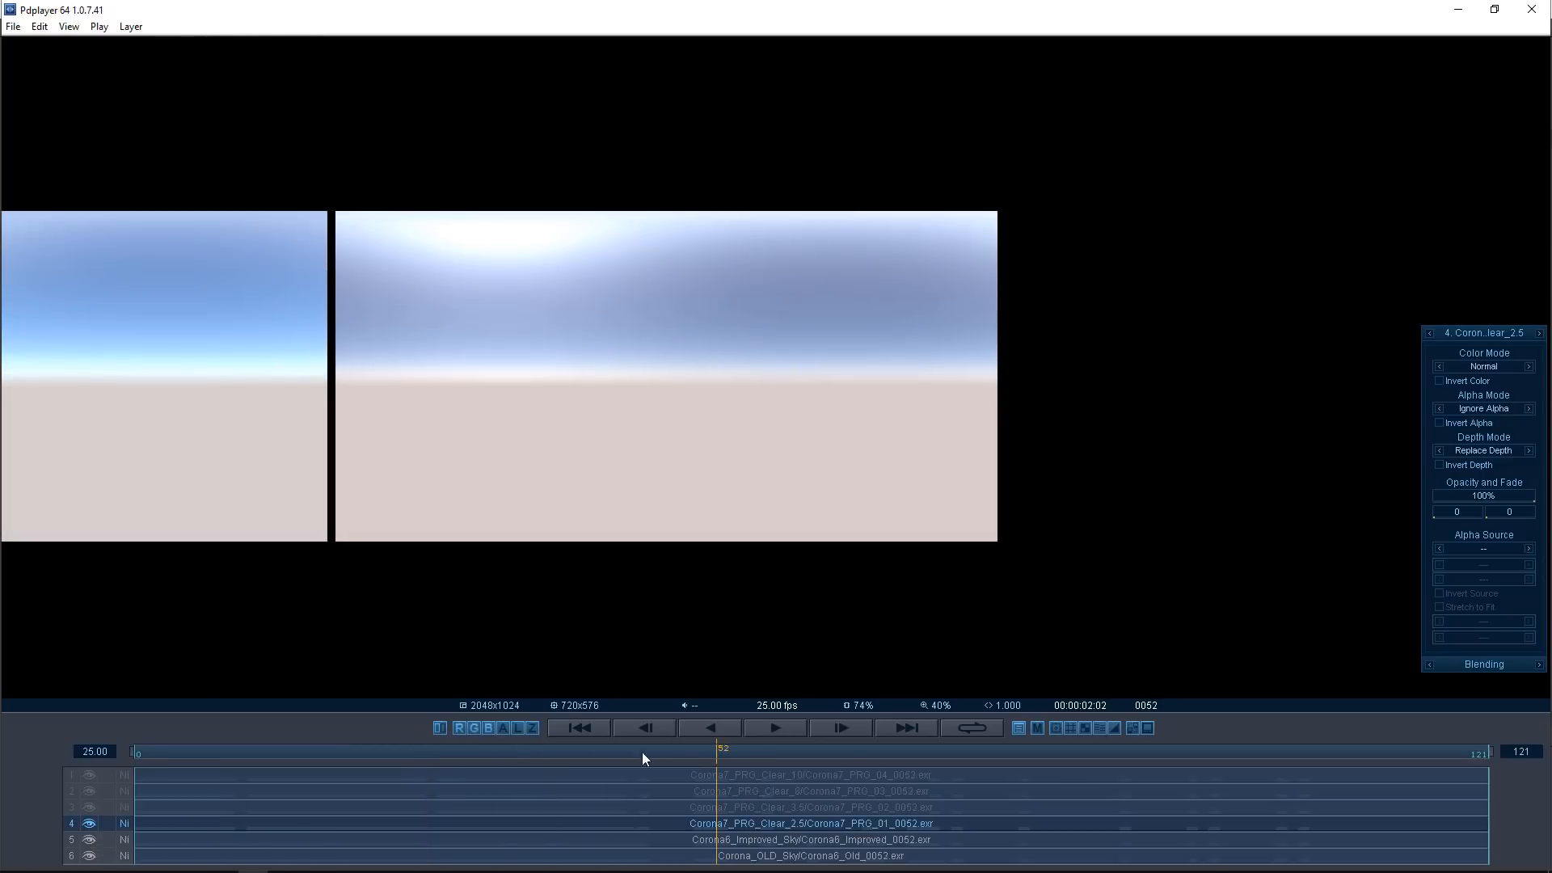
{"action": "left_click", "coordinate": [91, 824]}
{"action": "left_click", "coordinate": [91, 824]}
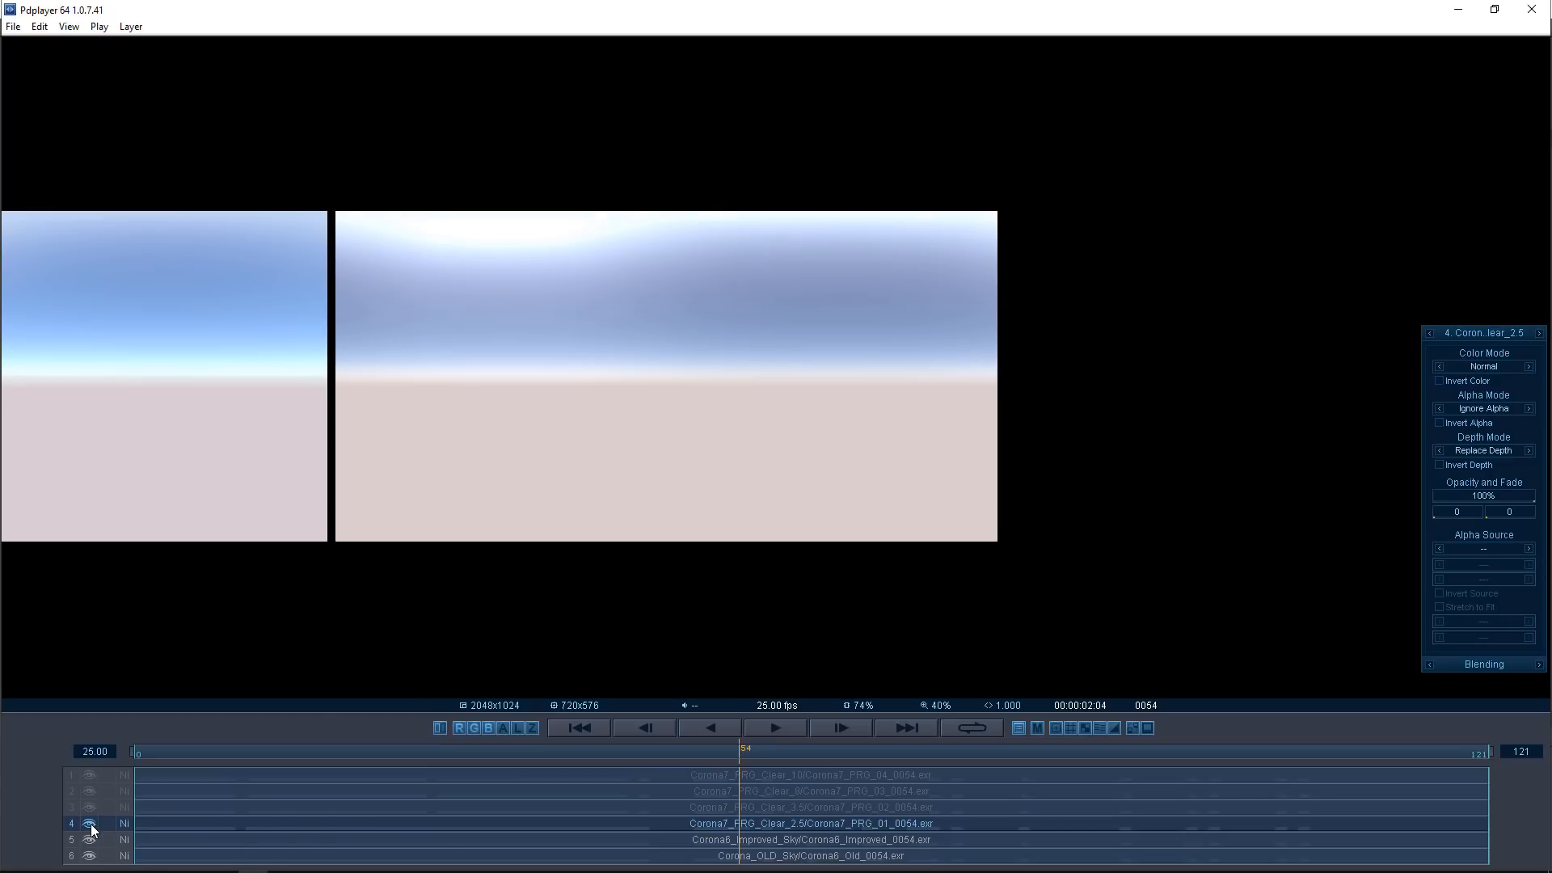
{"action": "left_click", "coordinate": [91, 823]}
{"action": "left_click", "coordinate": [90, 823]}
Show the Corona7_PRG_Clear_3.5, Clear_8 and Clear_10 layers again and compare their skies
{"action": "left_click", "coordinate": [89, 808]}
{"action": "left_click", "coordinate": [88, 791]}
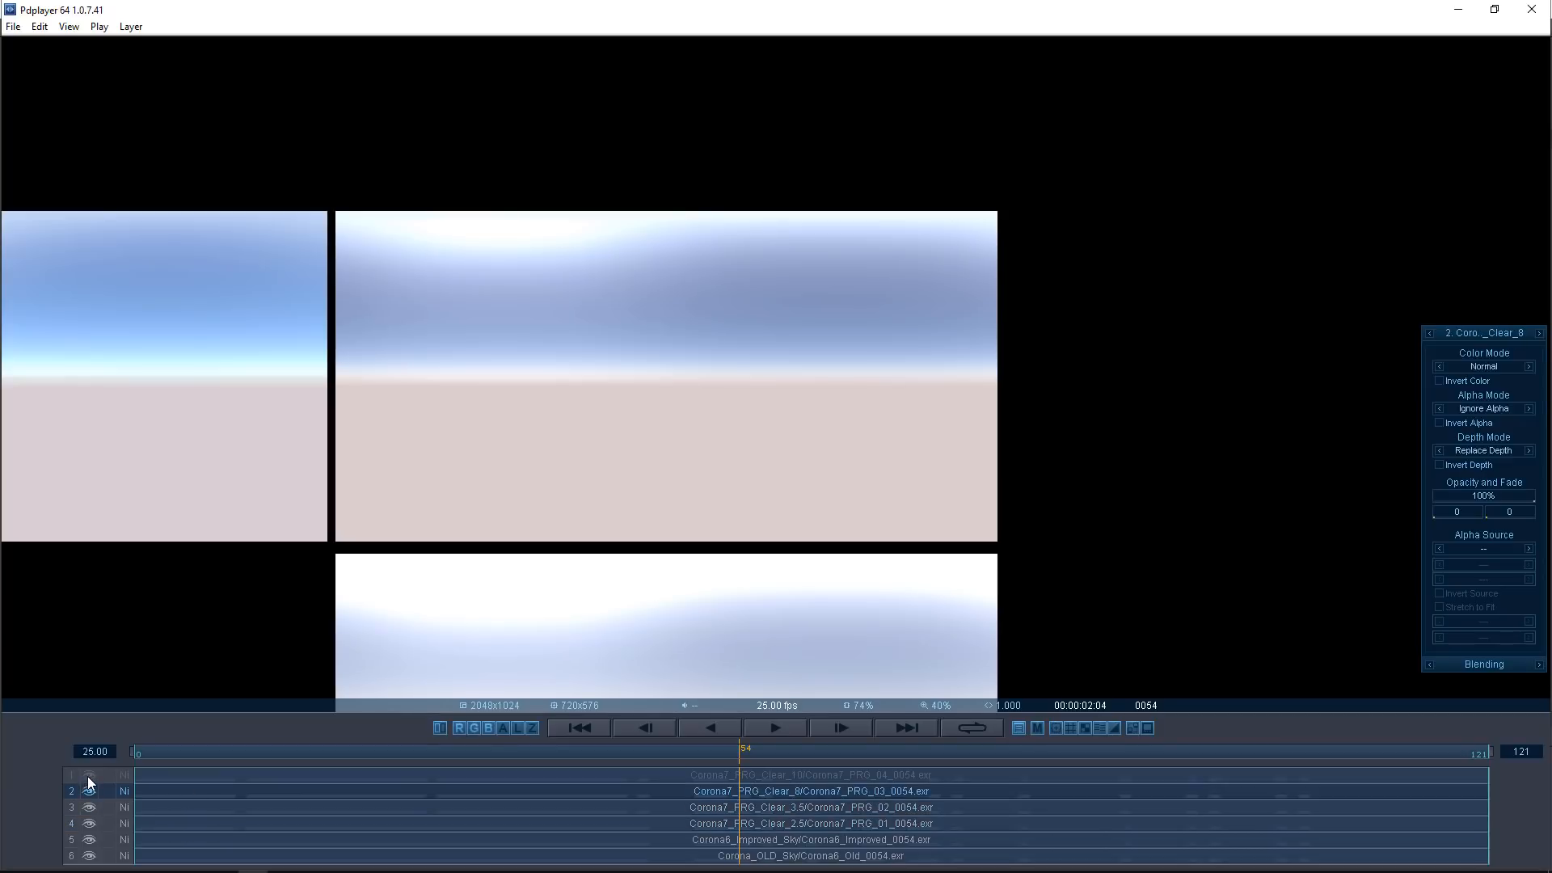
{"action": "left_click", "coordinate": [88, 776]}
{"action": "middle_click_drag", "start_coordinate": [756, 526], "coordinate": [764, 283]}
{"action": "middle_click_drag", "start_coordinate": [763, 367], "coordinate": [780, 557]}
{"action": "scroll", "coordinate": [769, 506], "scroll_direction": "down", "scroll_amount": 4}
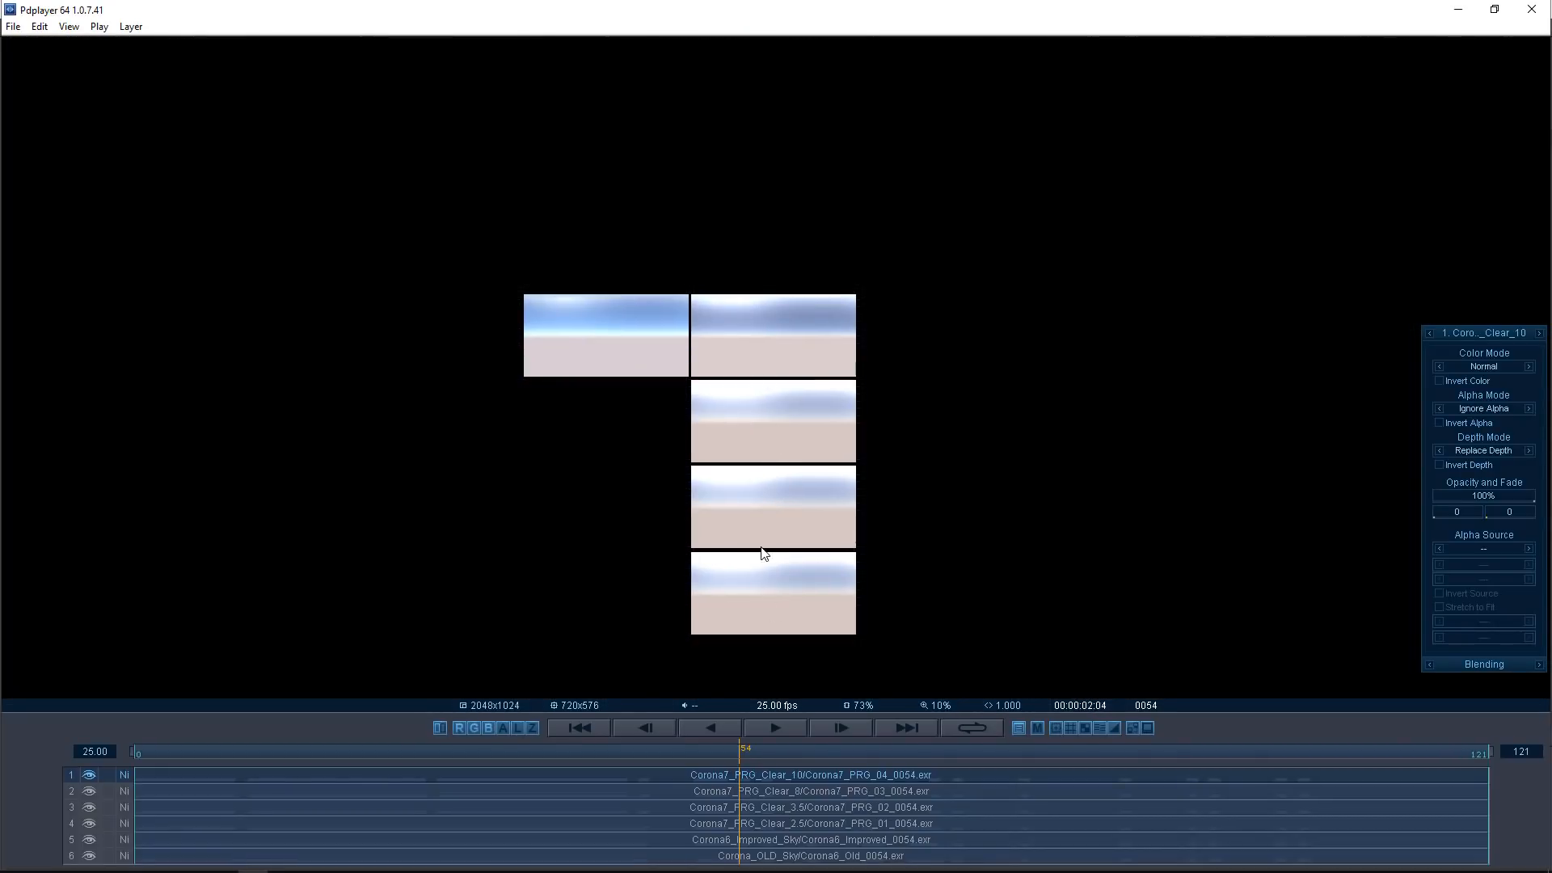
{"action": "scroll", "coordinate": [763, 555], "scroll_direction": "up", "scroll_amount": 2}
{"action": "middle_click_drag", "start_coordinate": [708, 280], "coordinate": [759, 231]}
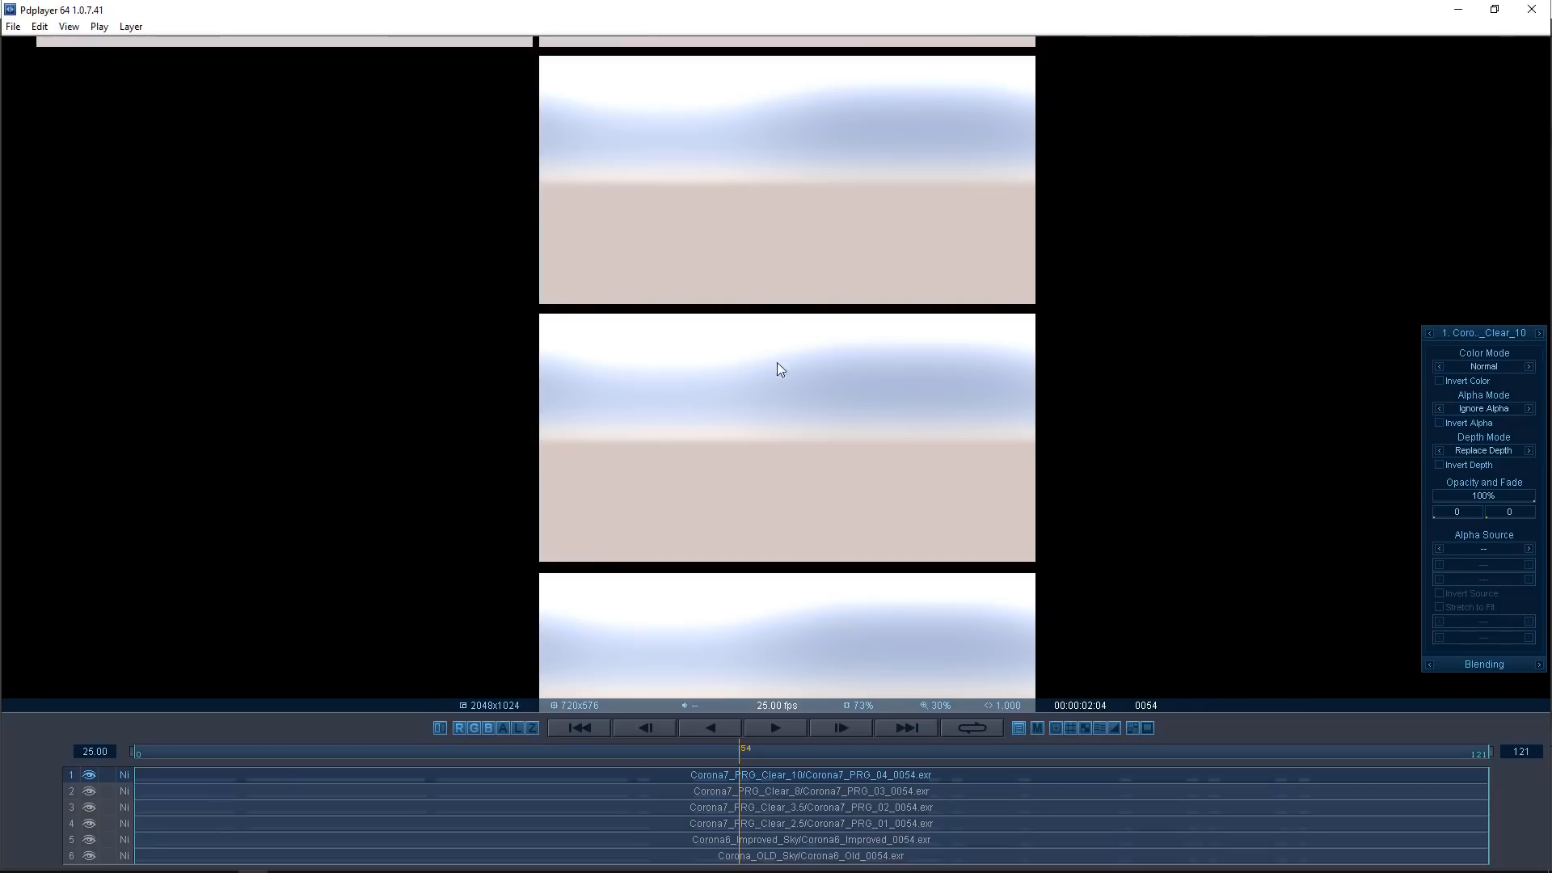
Scrub back to frames 28 and 20 and compare the skies of all layers
{"action": "left_click", "coordinate": [448, 752]}
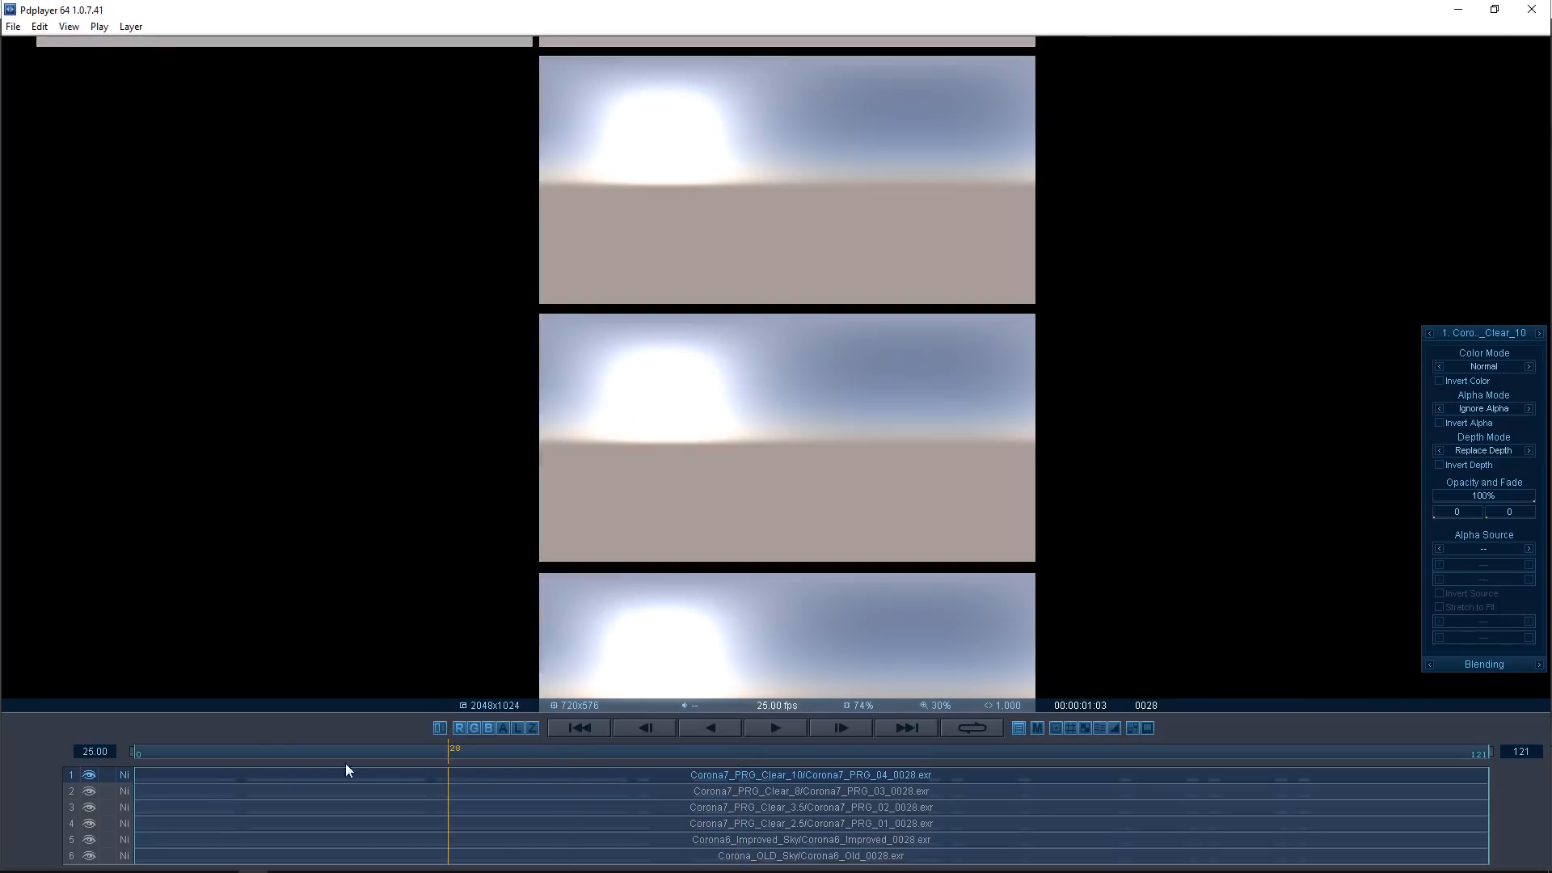
{"action": "mouse_move", "coordinate": [346, 763]}
{"action": "left_mouse_down"}
{"action": "mouse_move", "coordinate": [550, 763]}
{"action": "mouse_move", "coordinate": [358, 764]}
{"action": "left_mouse_up"}
{"action": "middle_click_drag", "start_coordinate": [745, 99], "coordinate": [807, 549]}
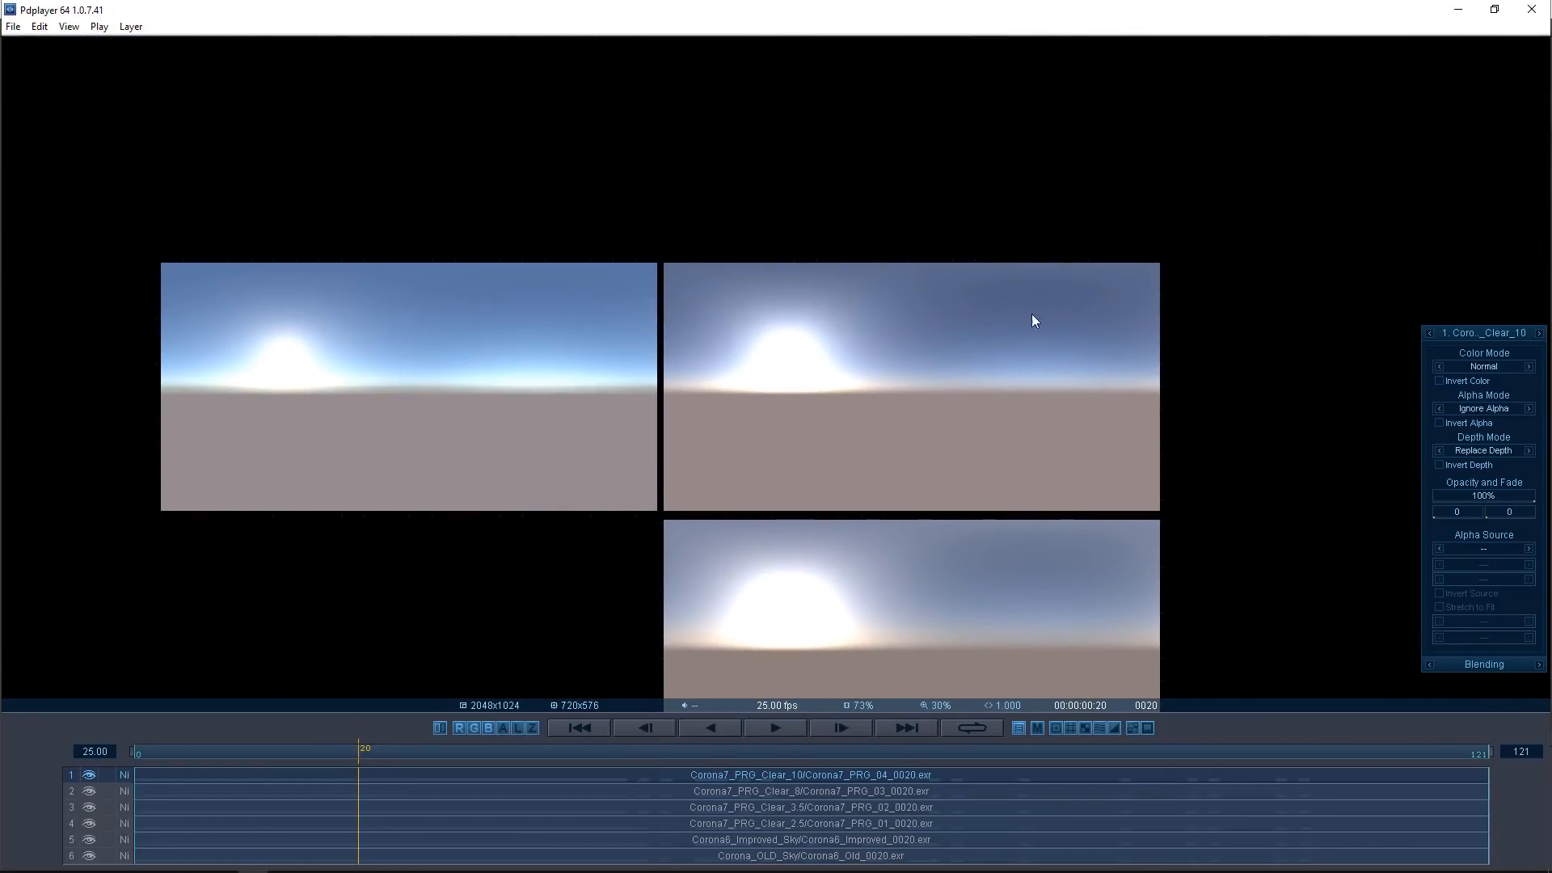
{"action": "left_click_drag", "start_coordinate": [356, 755], "coordinate": [402, 755]}
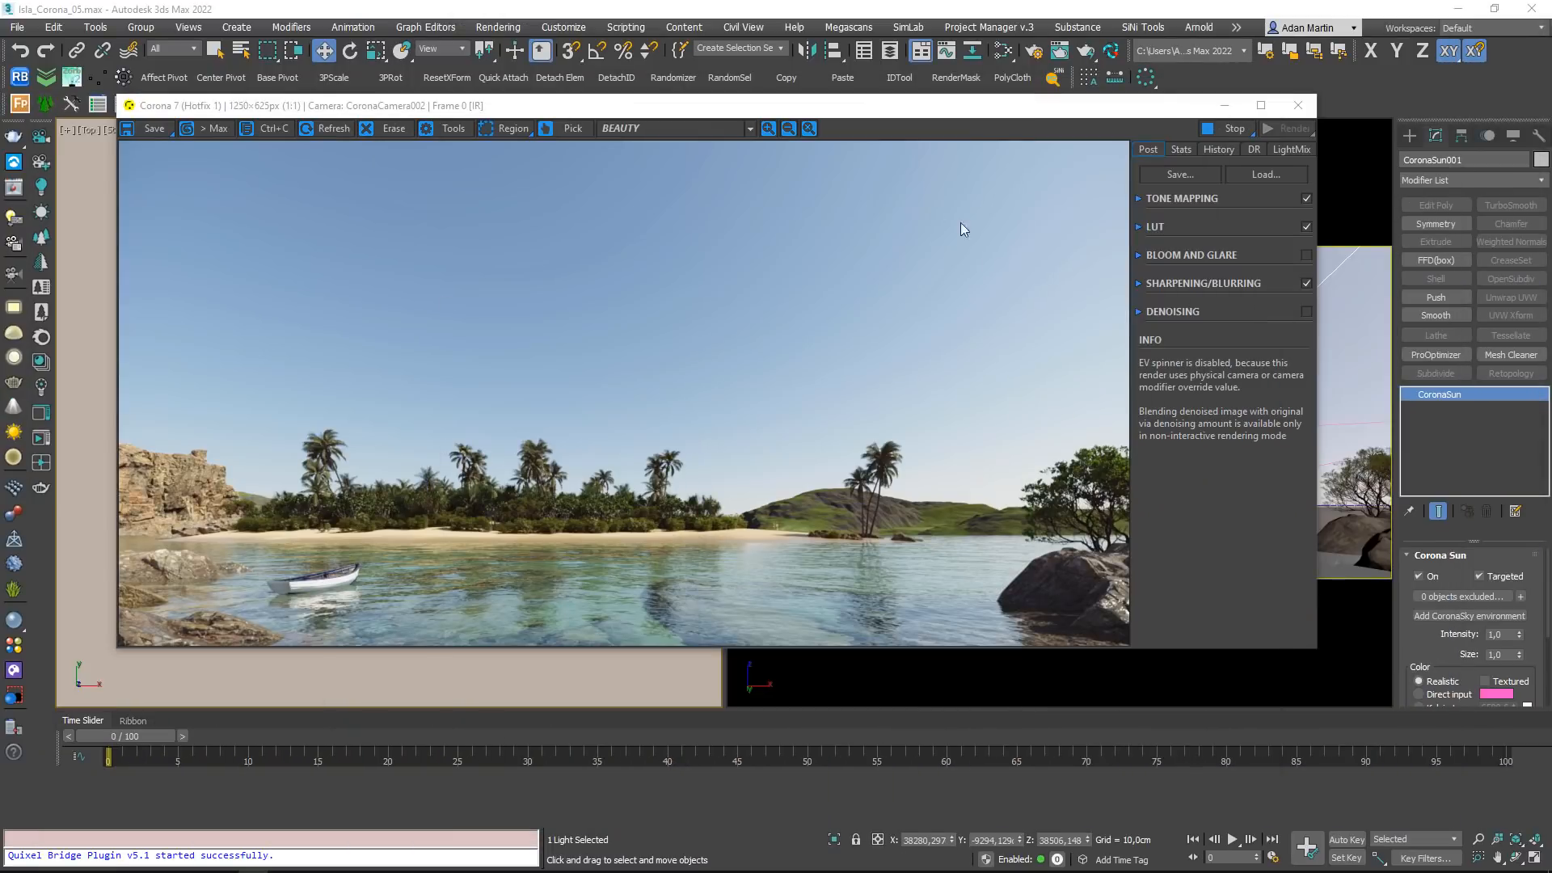
Switch to 3ds Max and move the interactive render window down so the camera viewport is uncovered
{"action": "left_click_drag", "start_coordinate": [872, 112], "coordinate": [1297, 85]}
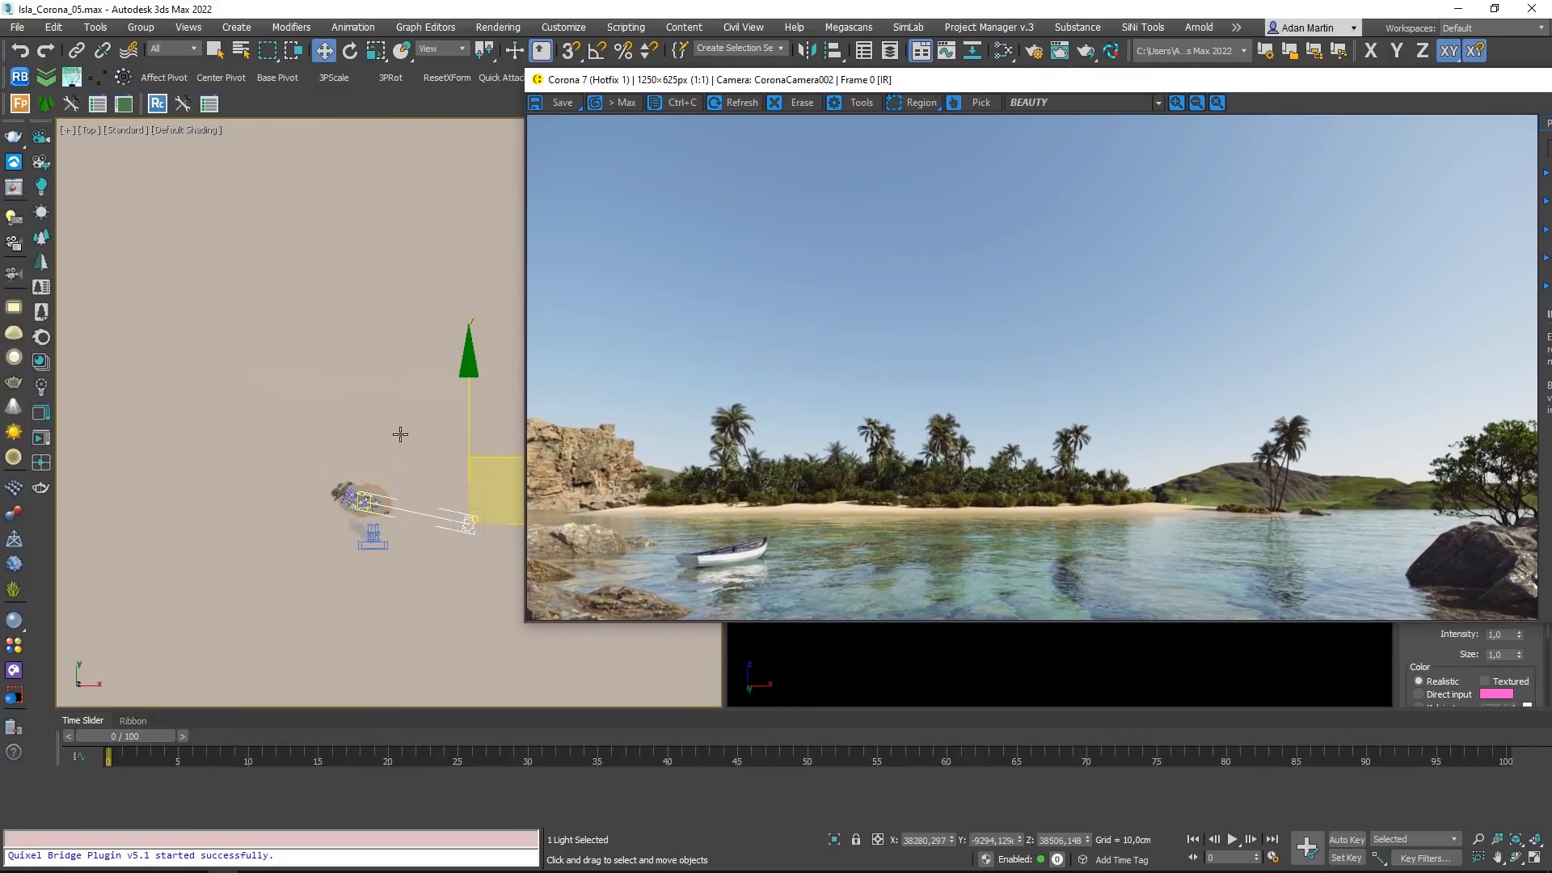
{"action": "middle_click_drag", "start_coordinate": [449, 420], "coordinate": [292, 419]}
{"action": "left_click_drag", "start_coordinate": [1124, 80], "coordinate": [610, 132]}
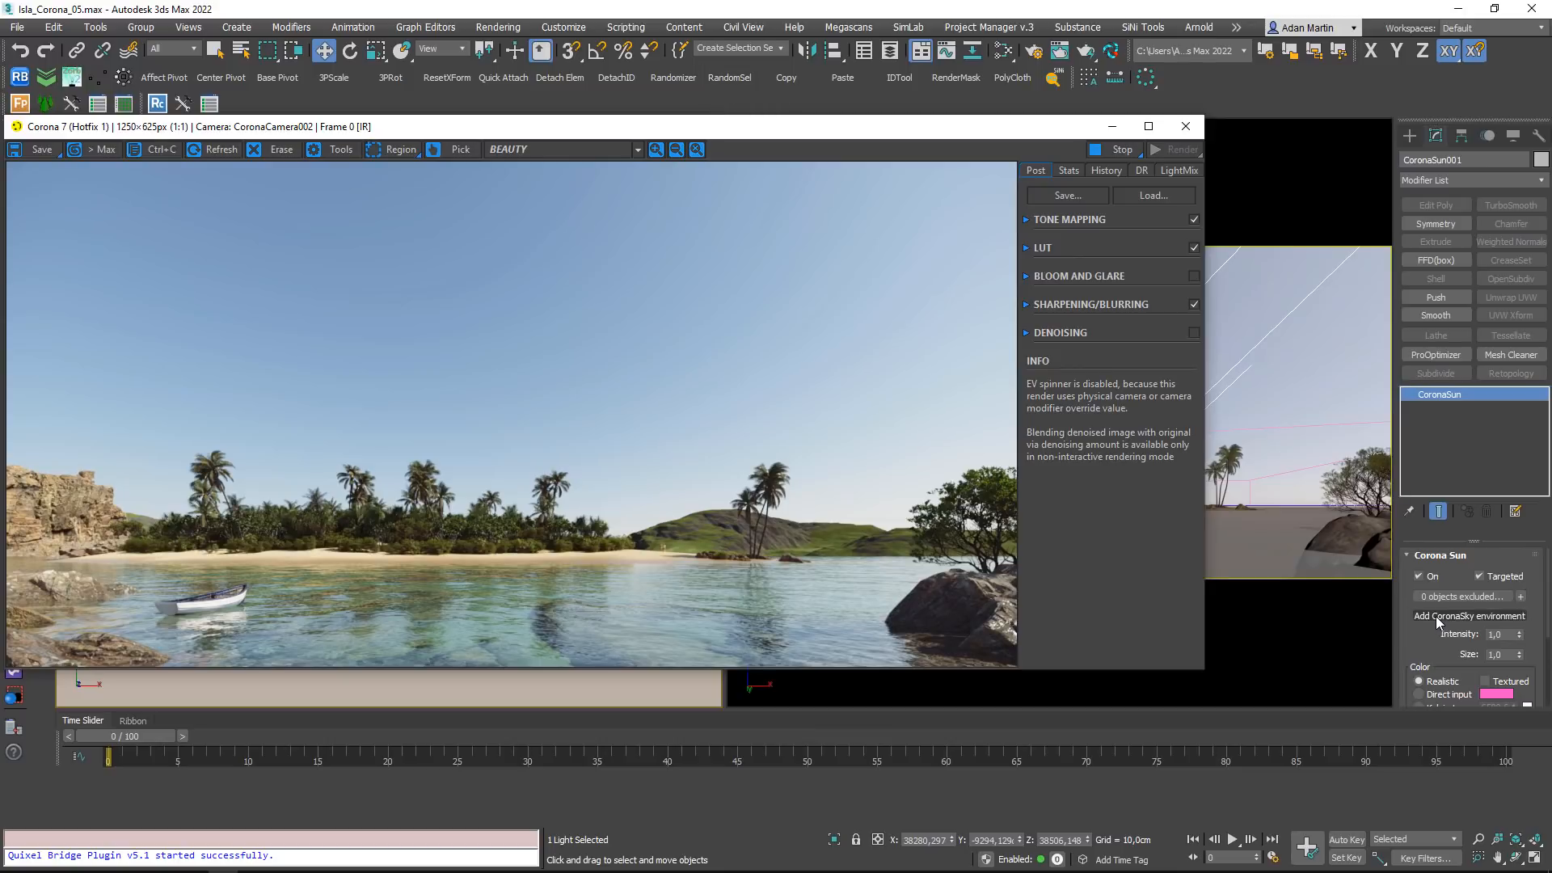
{"action": "left_click_drag", "start_coordinate": [976, 131], "coordinate": [1048, 494]}
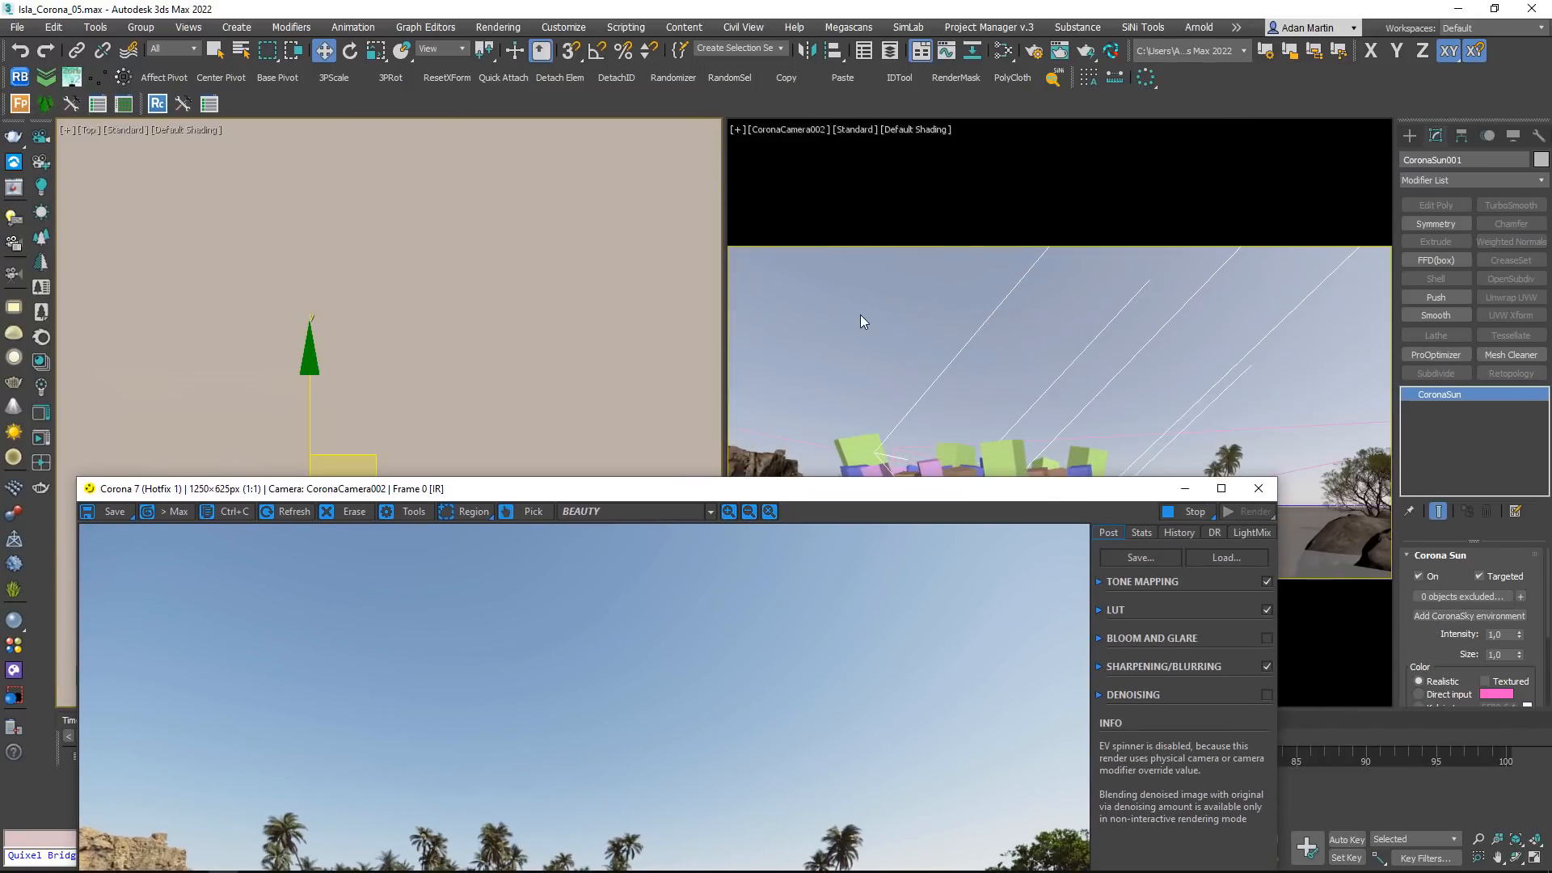
Deselect the sun, open the Slate Material Editor and delete the existing CoronaSky node
{"action": "left_click", "coordinate": [860, 314]}
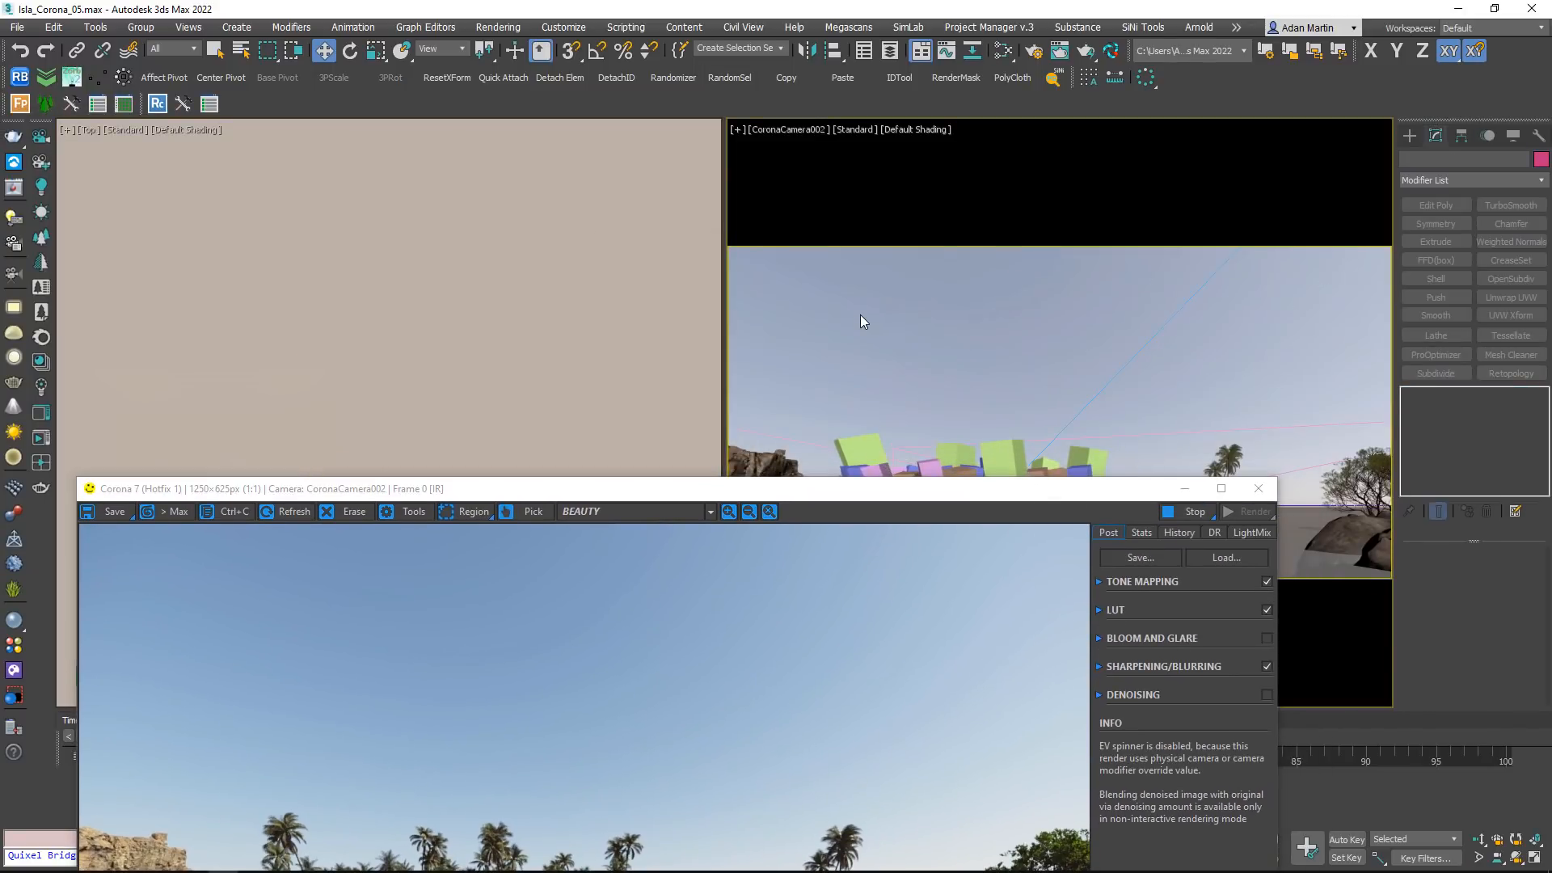
{"action": "key", "text": "m"}
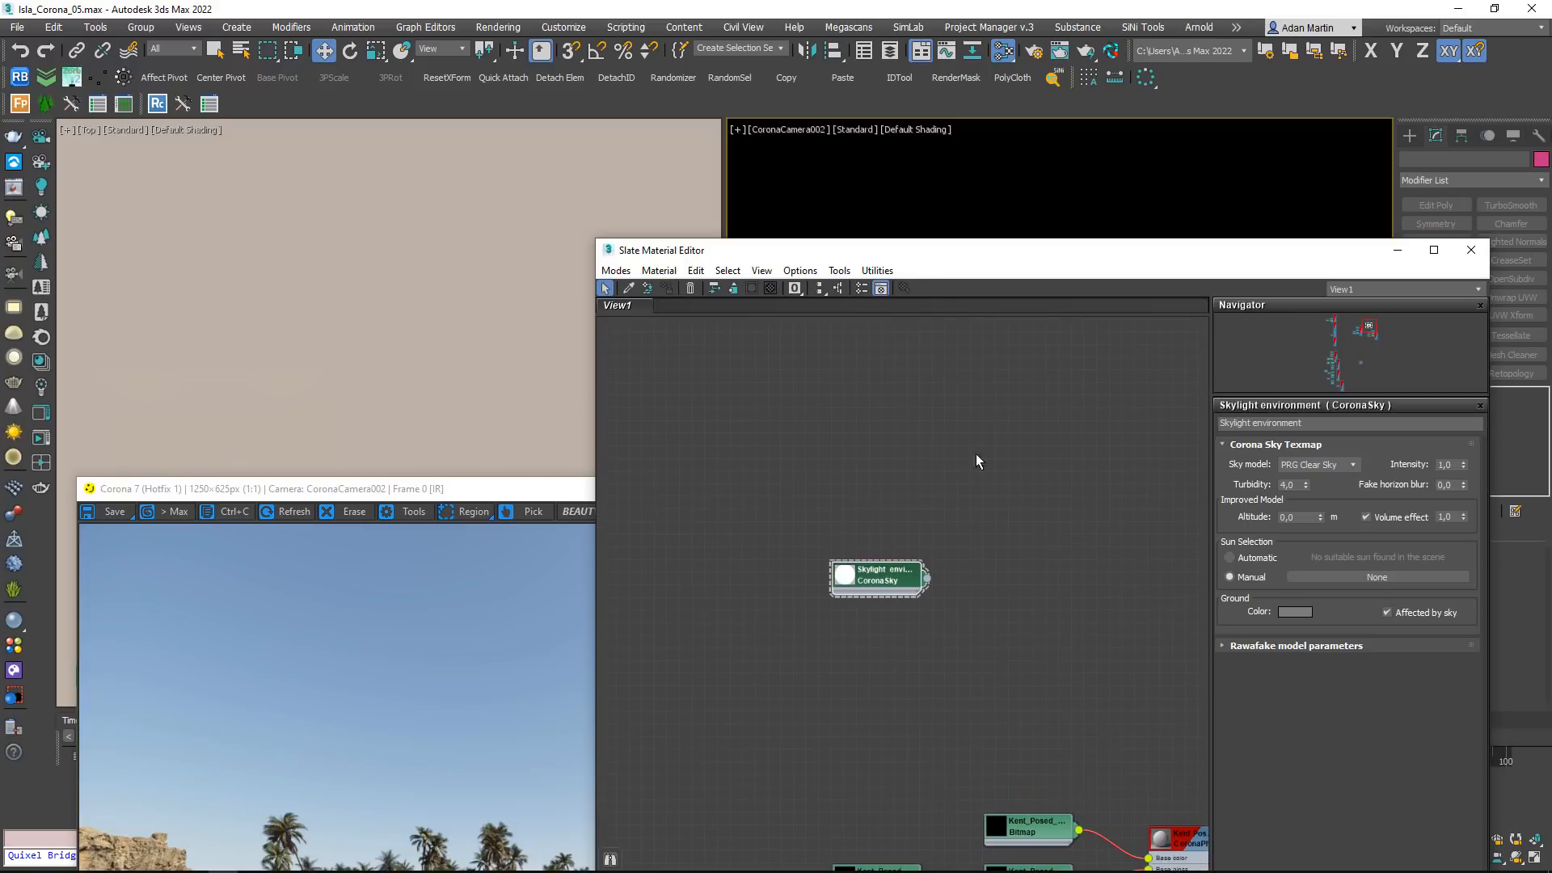
{"action": "key", "text": "Delete"}
{"action": "left_click", "coordinate": [511, 257]}
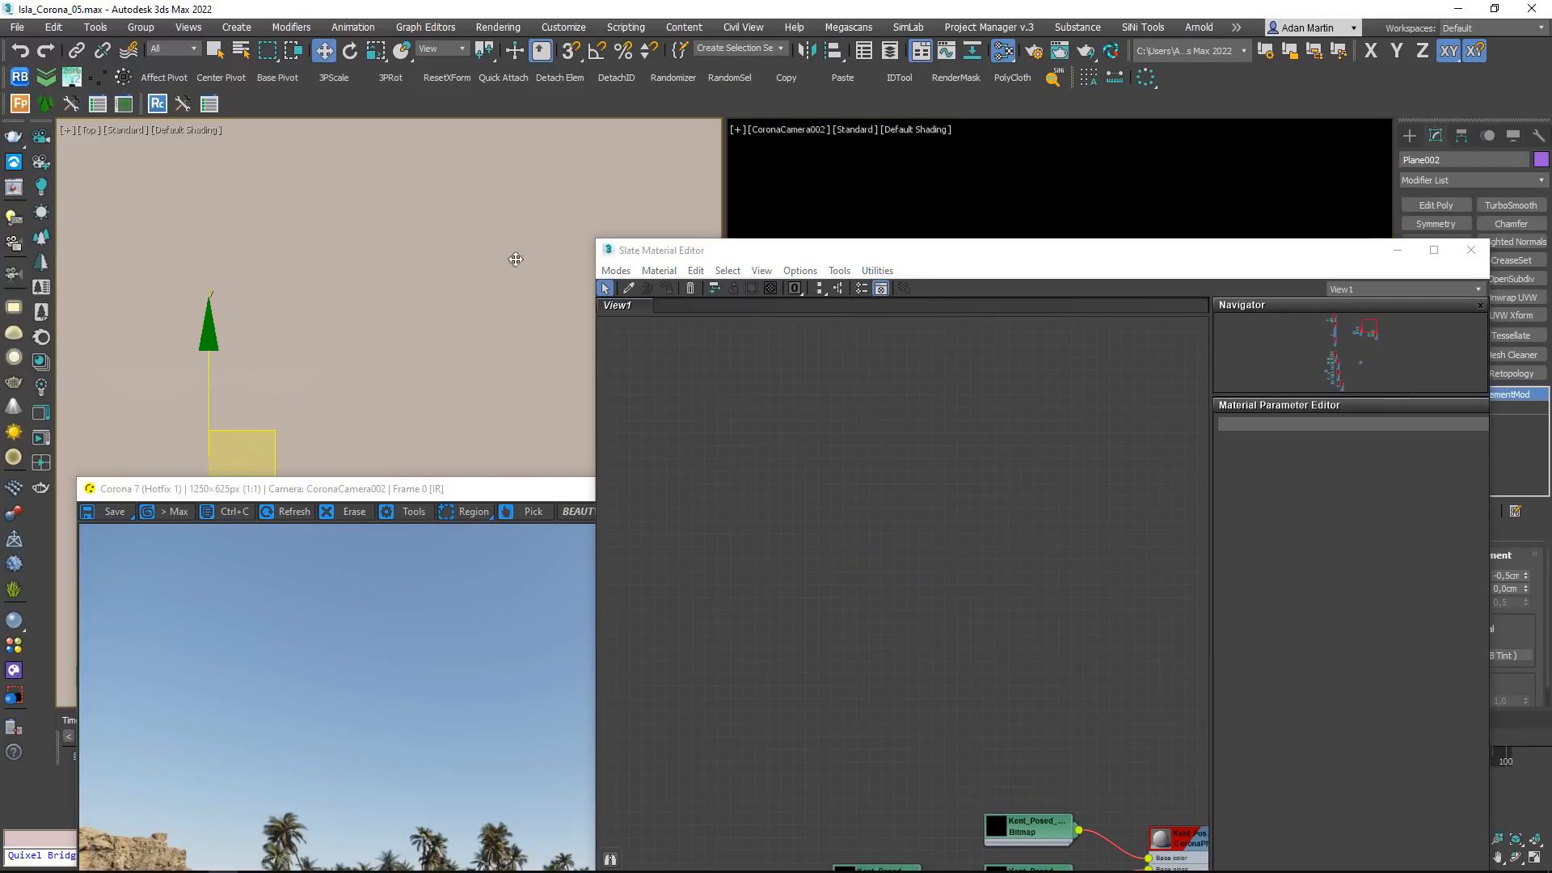
Open the environment settings and bring the Skylight environment (CoronaSky) map into the Slate Material Editor
{"action": "key", "text": "8"}
{"action": "left_click_drag", "start_coordinate": [1234, 230], "coordinate": [885, 463]}
{"action": "left_click", "coordinate": [1007, 621]}
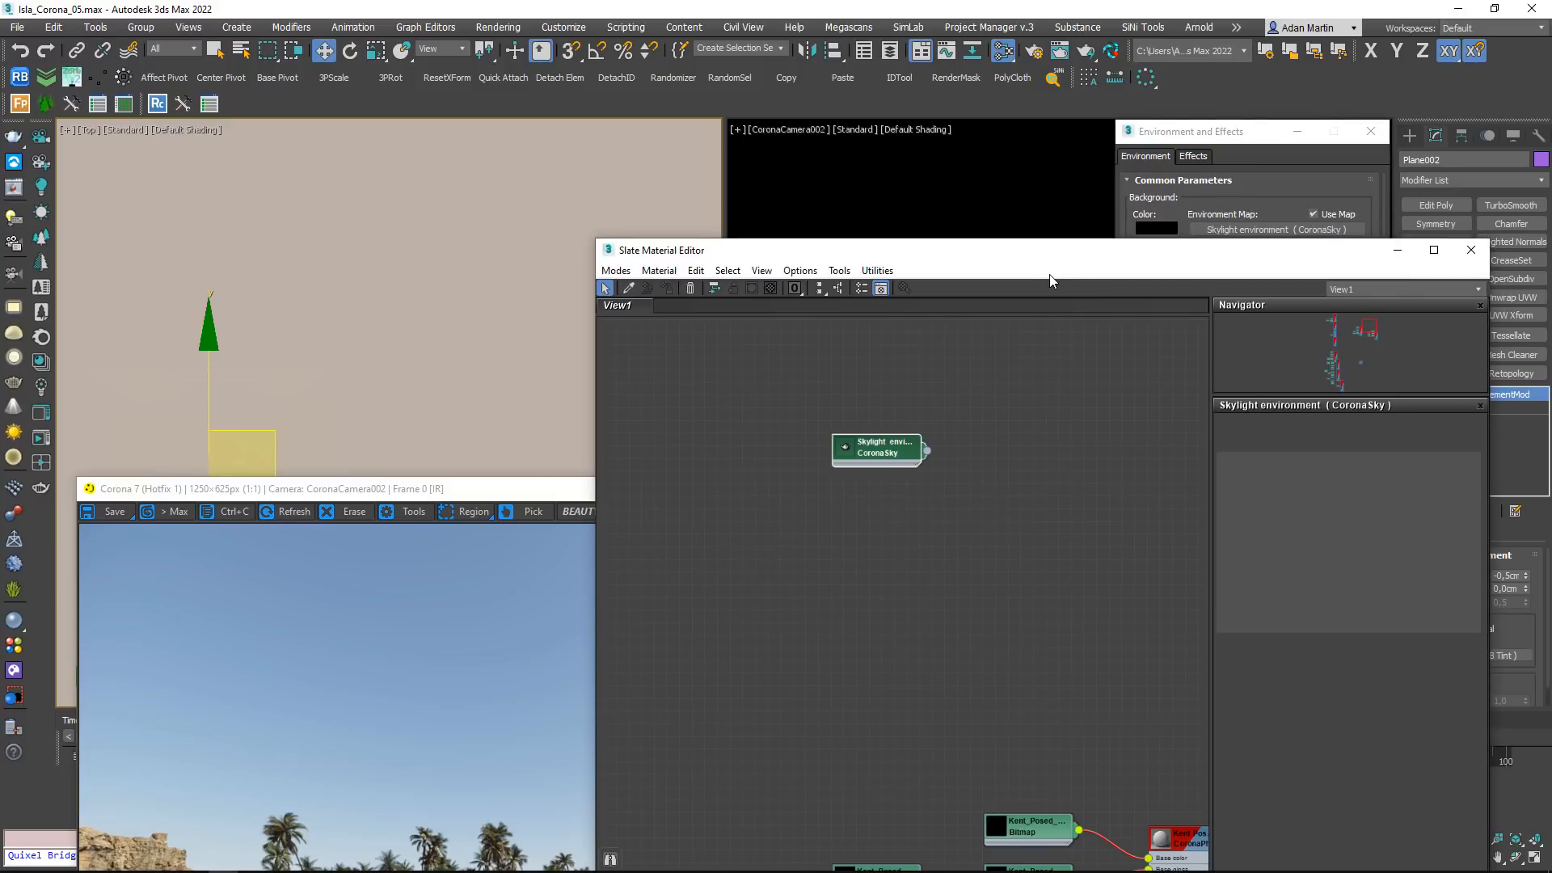
Arrange the render window and a narrower Slate Material Editor so the render and CoronaSky parameters are both visible
{"action": "left_click_drag", "start_coordinate": [1063, 258], "coordinate": [1164, 88]}
{"action": "left_click_drag", "start_coordinate": [612, 487], "coordinate": [547, 2]}
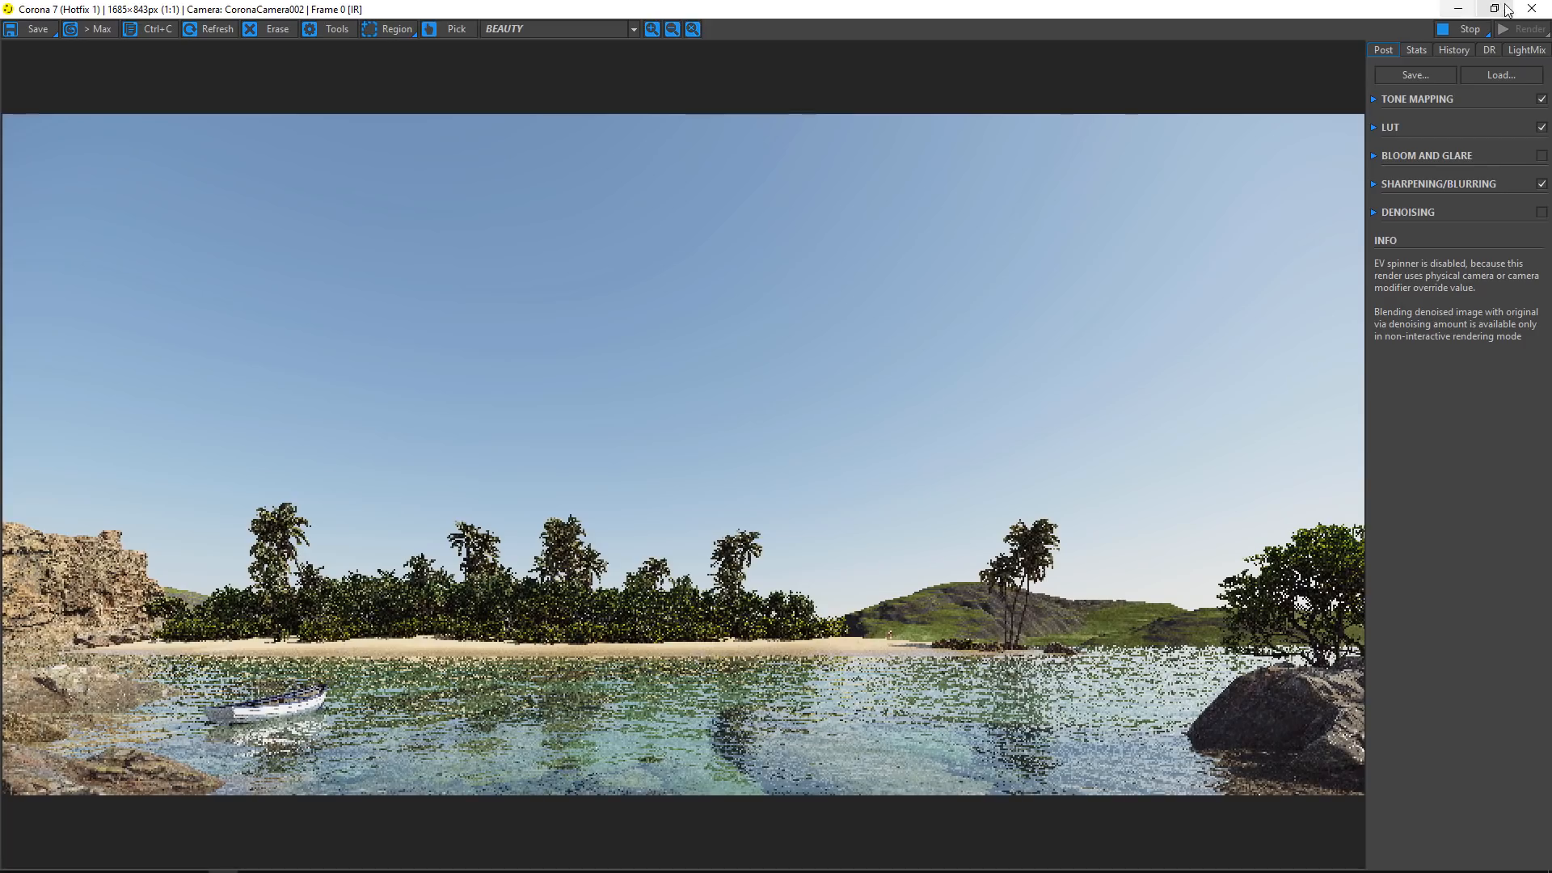
{"action": "left_click", "coordinate": [1497, 8]}
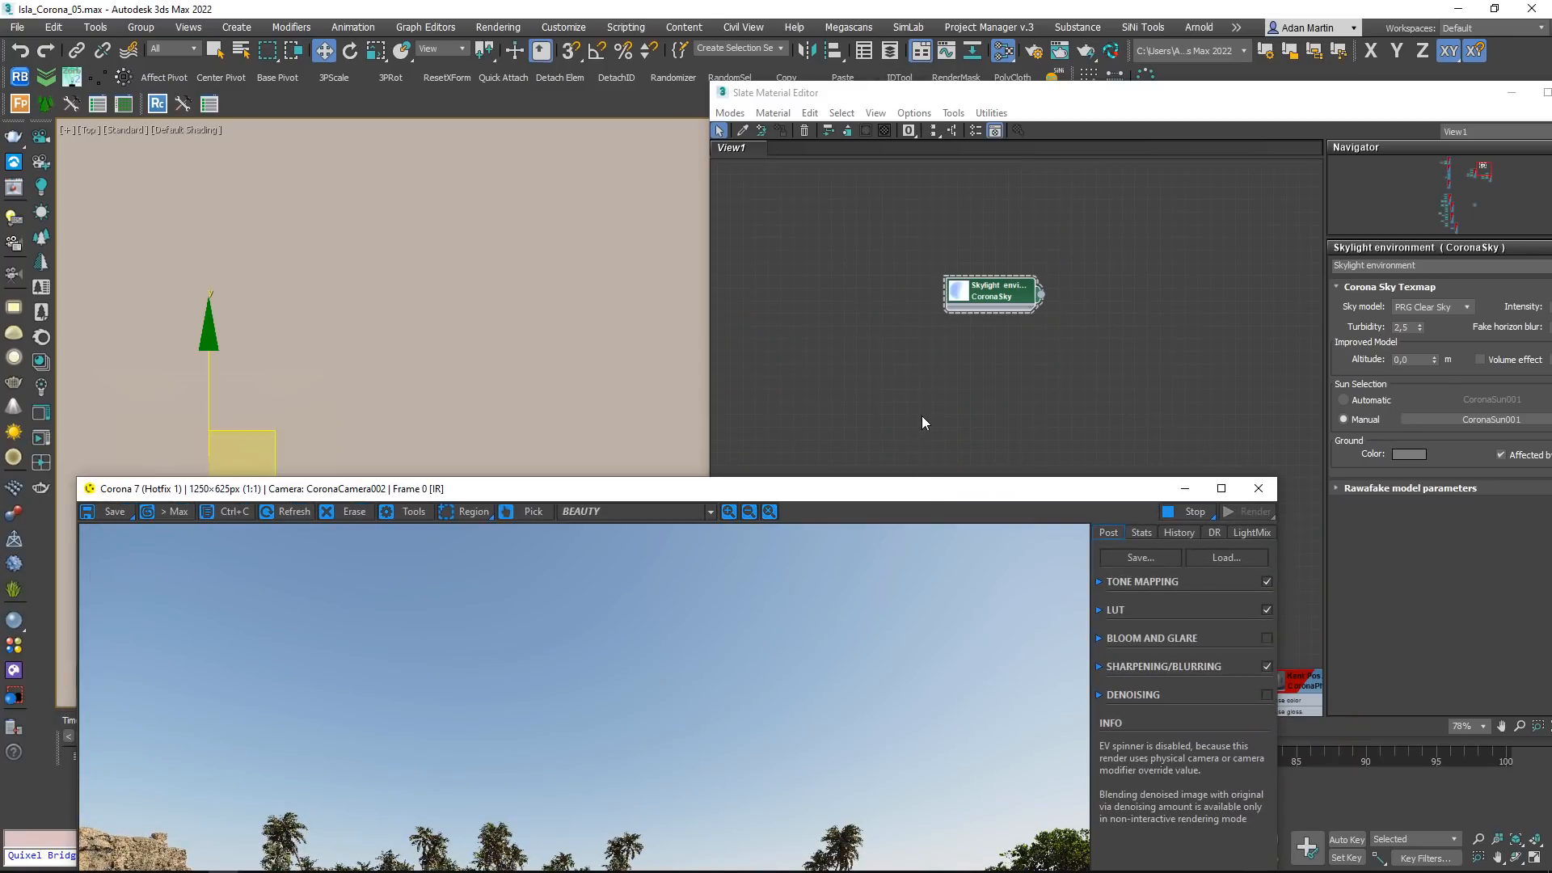
{"action": "left_click", "coordinate": [922, 417]}
{"action": "left_click_drag", "start_coordinate": [663, 493], "coordinate": [585, 12]}
{"action": "left_click_drag", "start_coordinate": [1242, 89], "coordinate": [1060, 182]}
{"action": "left_click_drag", "start_coordinate": [591, 453], "coordinate": [908, 455]}
{"action": "left_click_drag", "start_coordinate": [1181, 371], "coordinate": [1003, 332]}
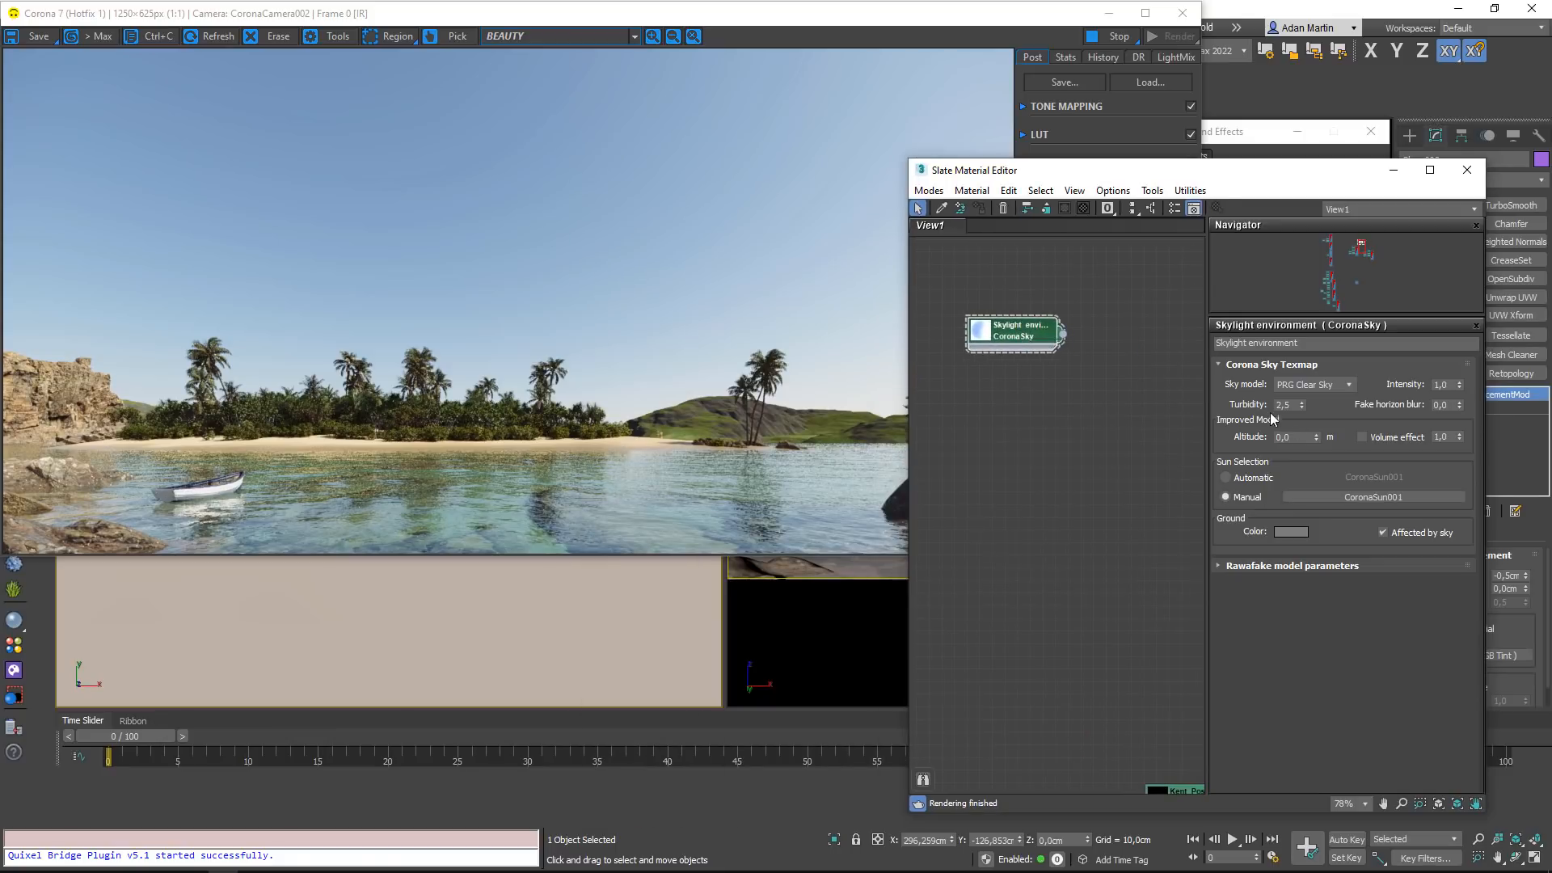
Review the available sky models of the CoronaSky map and keep PRG Clear Sky
{"action": "left_click", "coordinate": [1291, 405]}
{"action": "left_click", "coordinate": [1324, 385]}
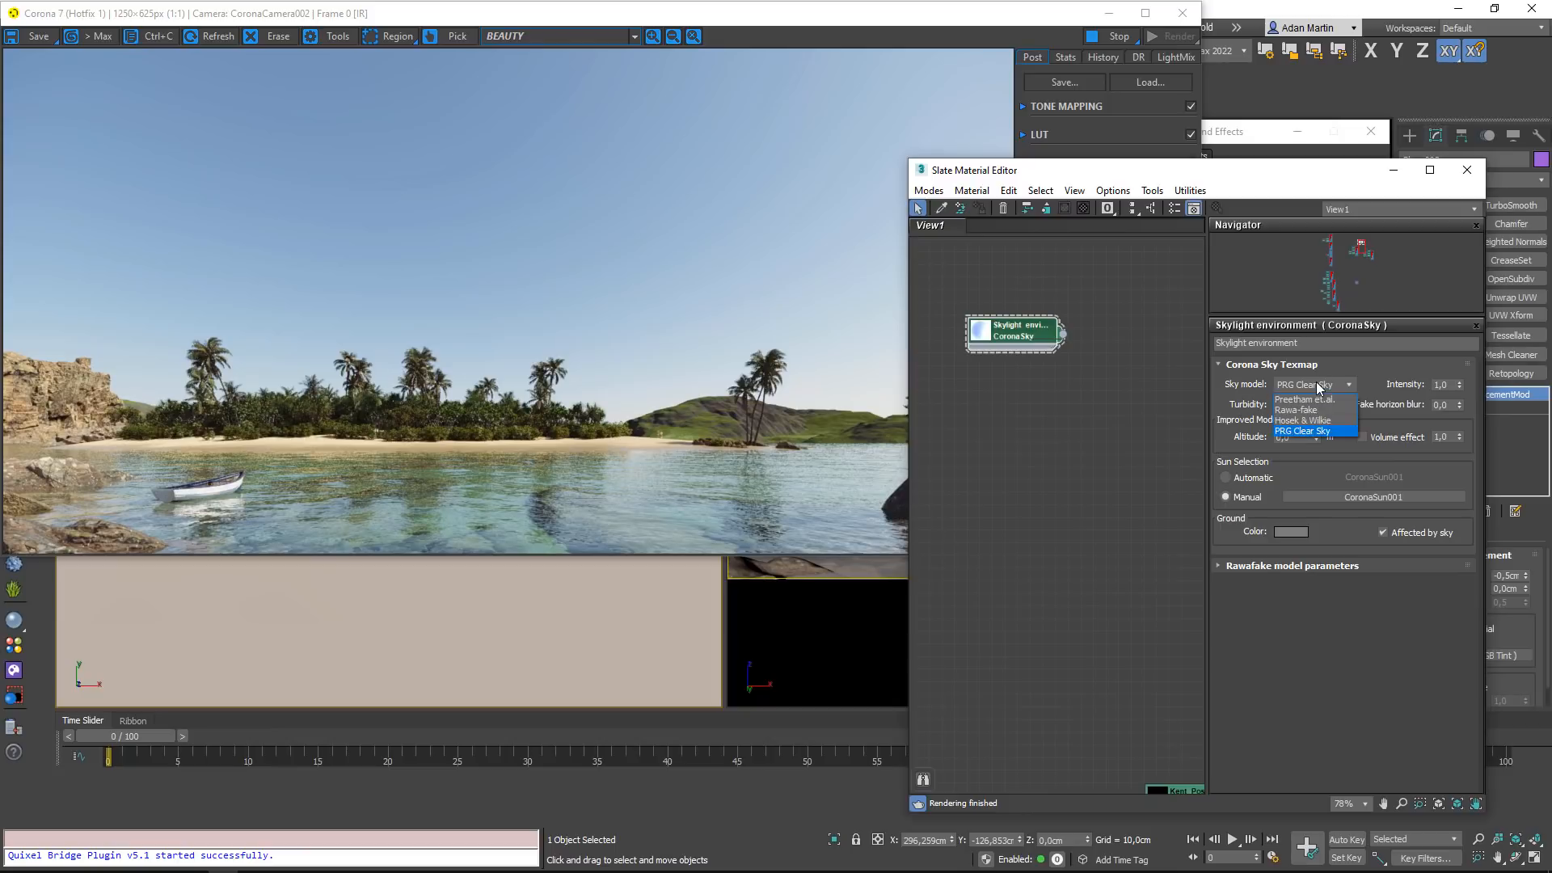
{"action": "left_click", "coordinate": [1313, 430]}
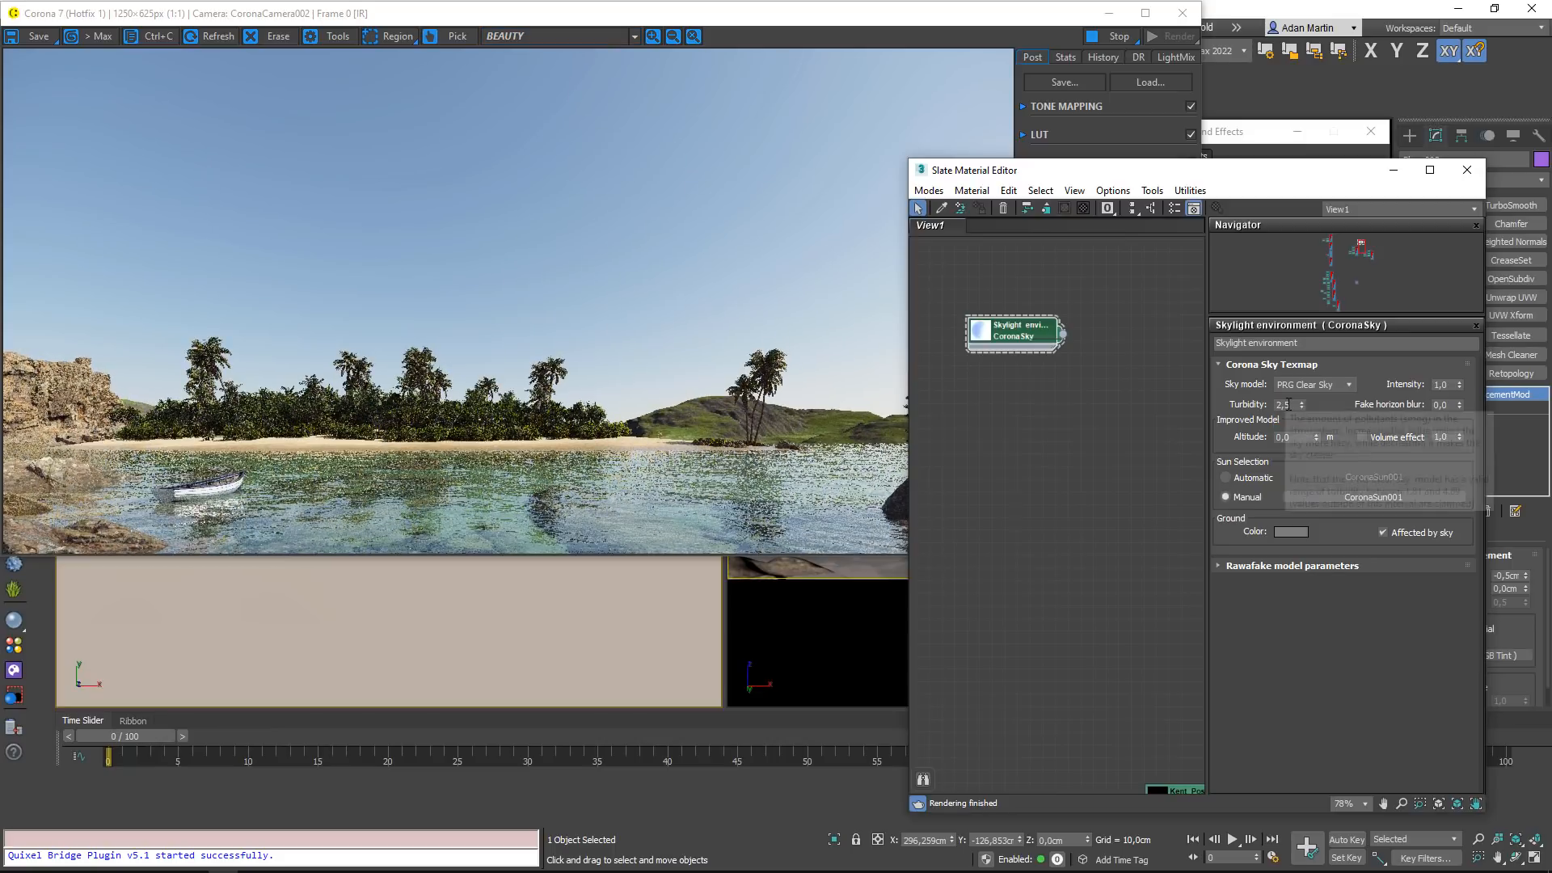
Set the CoronaSky Turbidity to 8 to preview a hazier sky
{"action": "double_click", "coordinate": [1288, 405]}
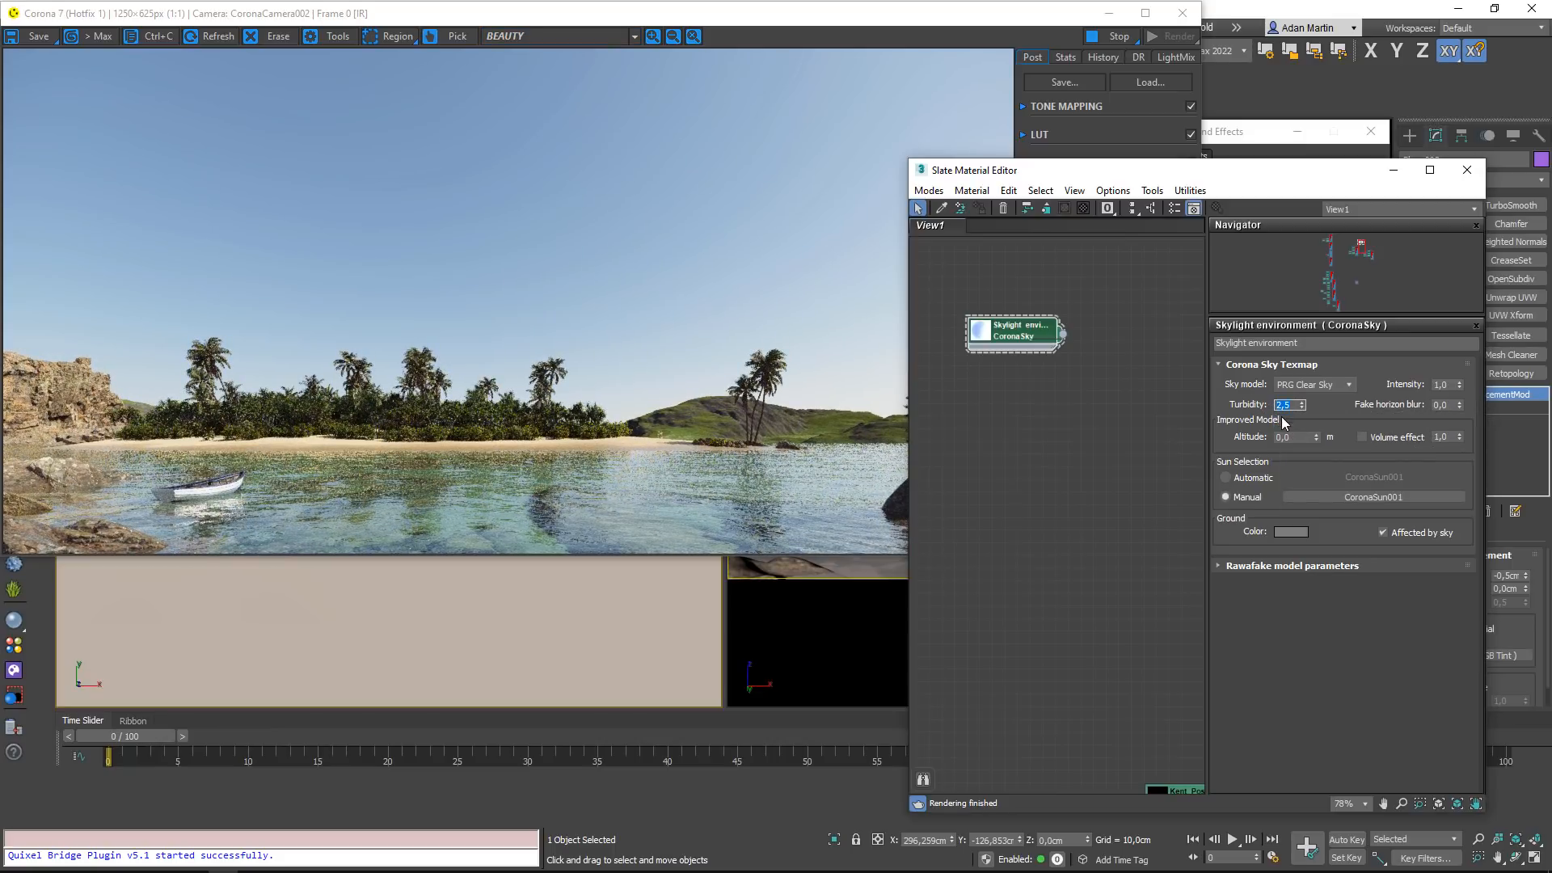
{"action": "mouse_move", "coordinate": [1284, 414]}
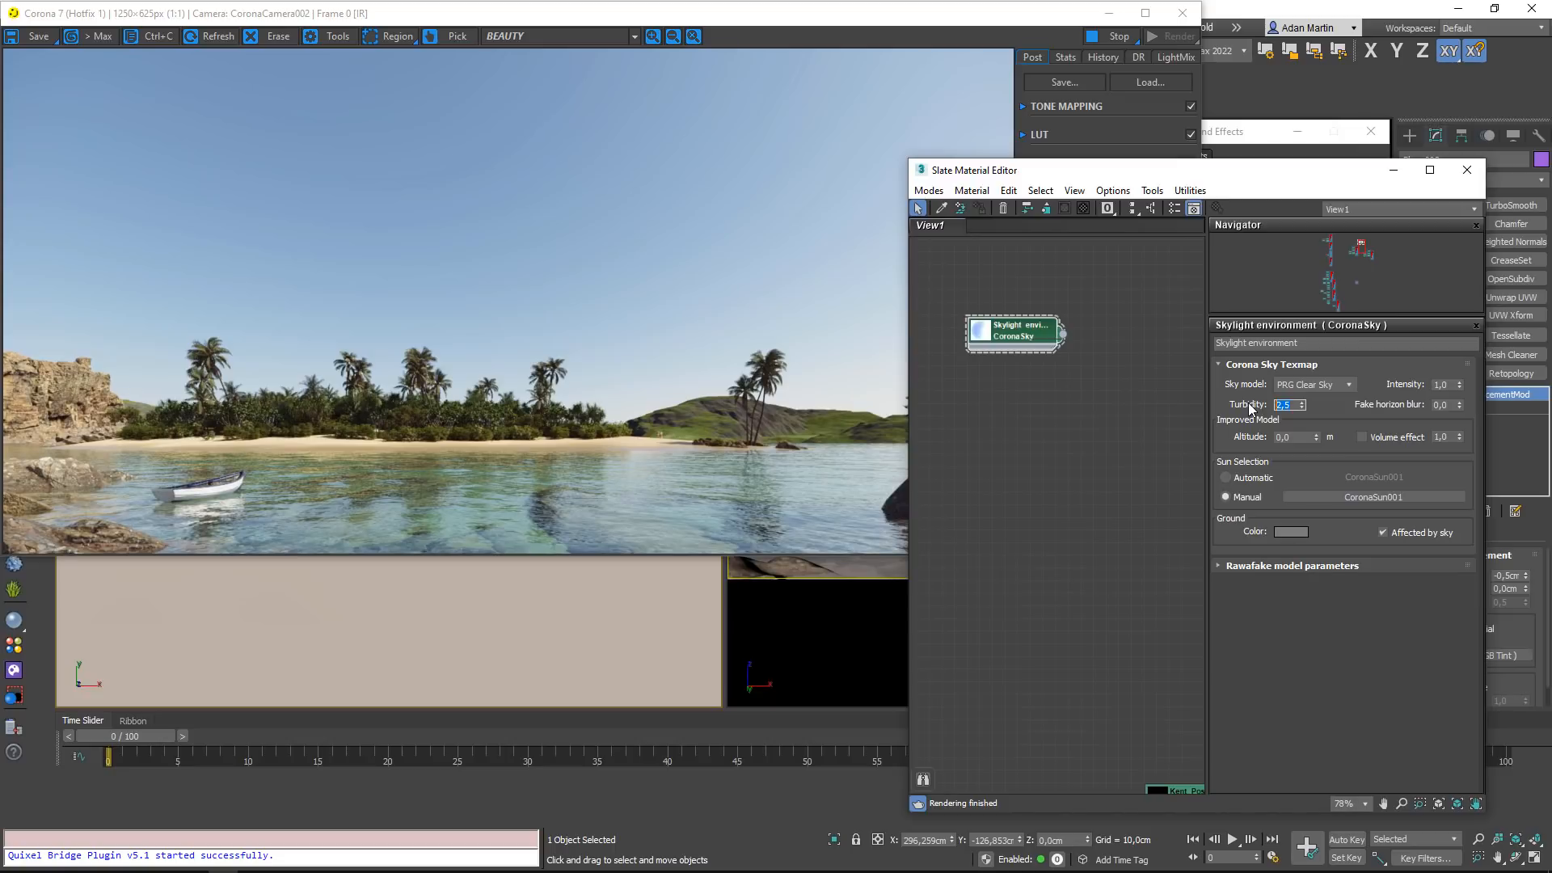
{"action": "type", "text": "8"}
{"action": "key", "text": "Return"}
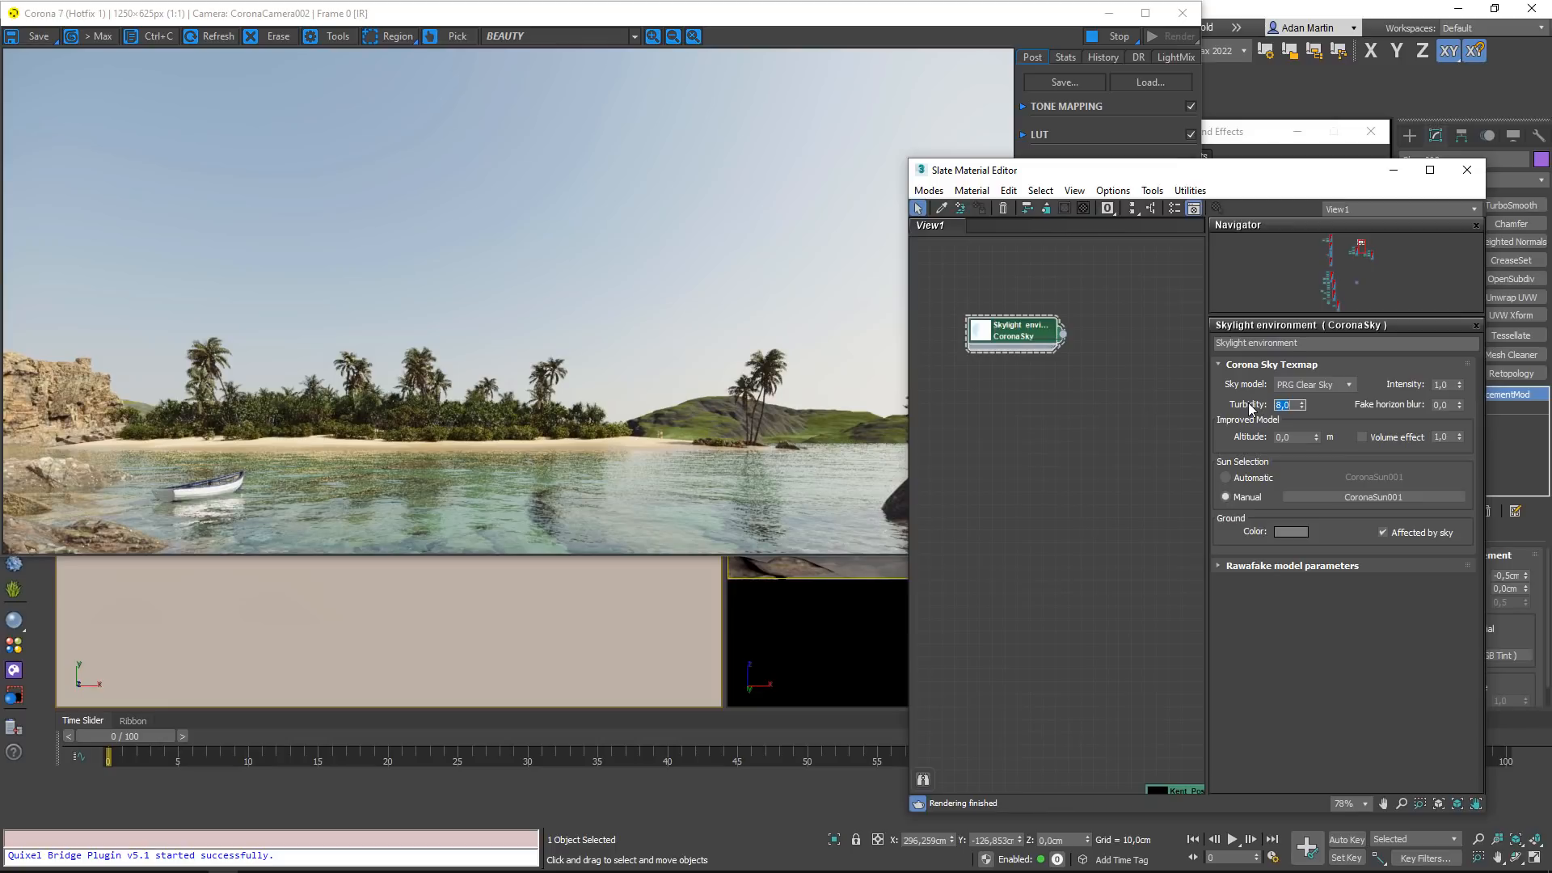
Try a CoronaSky Turbidity of 1.7, and set it to 5
{"action": "key", "text": "Return"}
{"action": "type", "text": "1,7"}
{"action": "key", "text": "Return"}
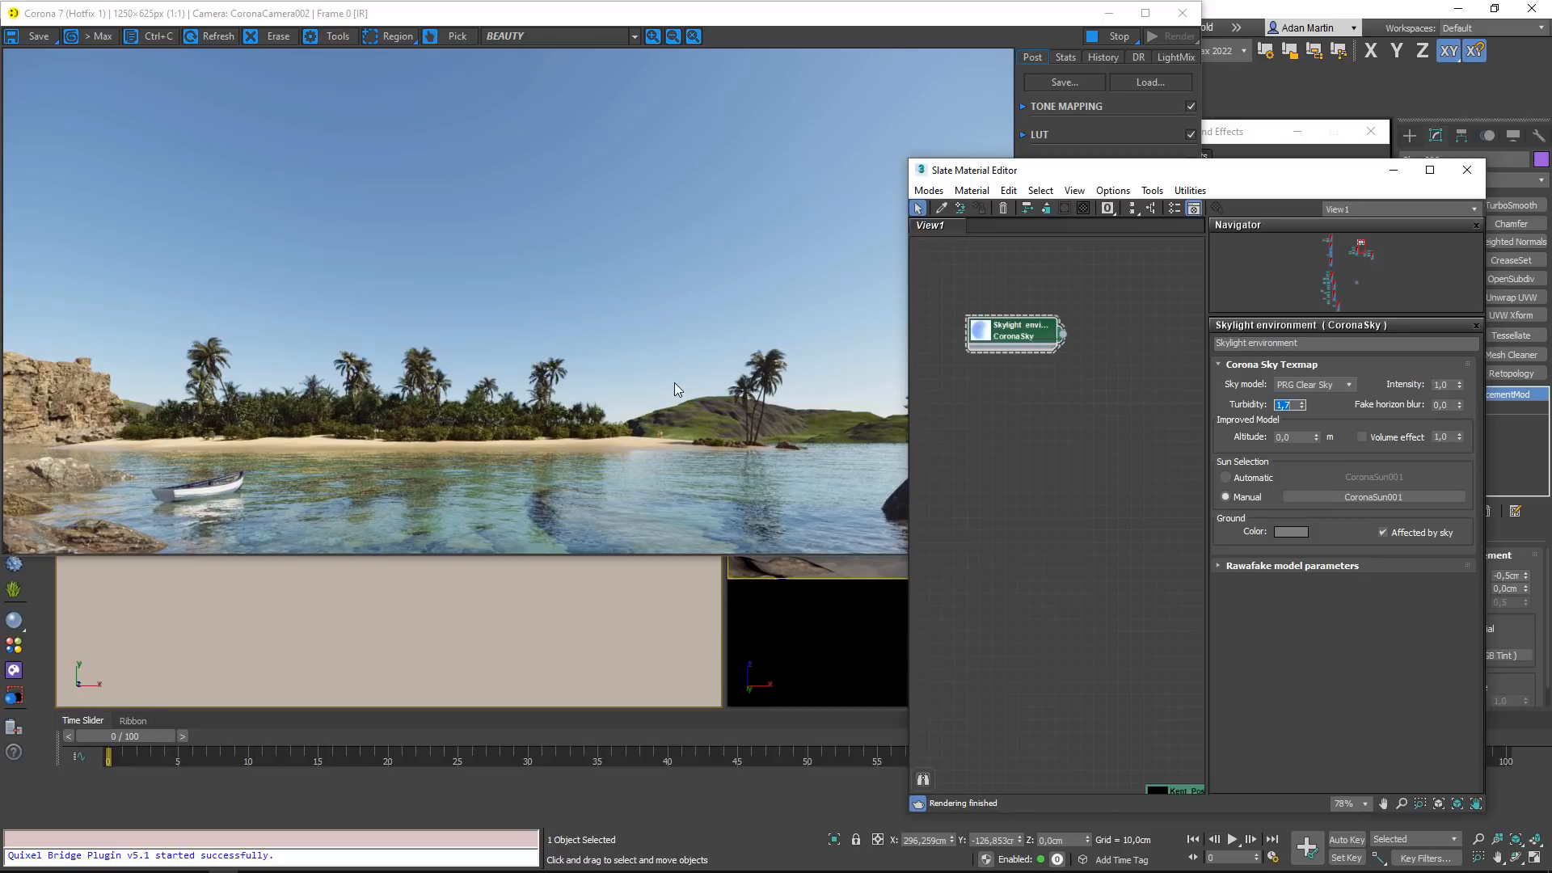
{"action": "type", "text": "5"}
{"action": "key", "text": "Return"}
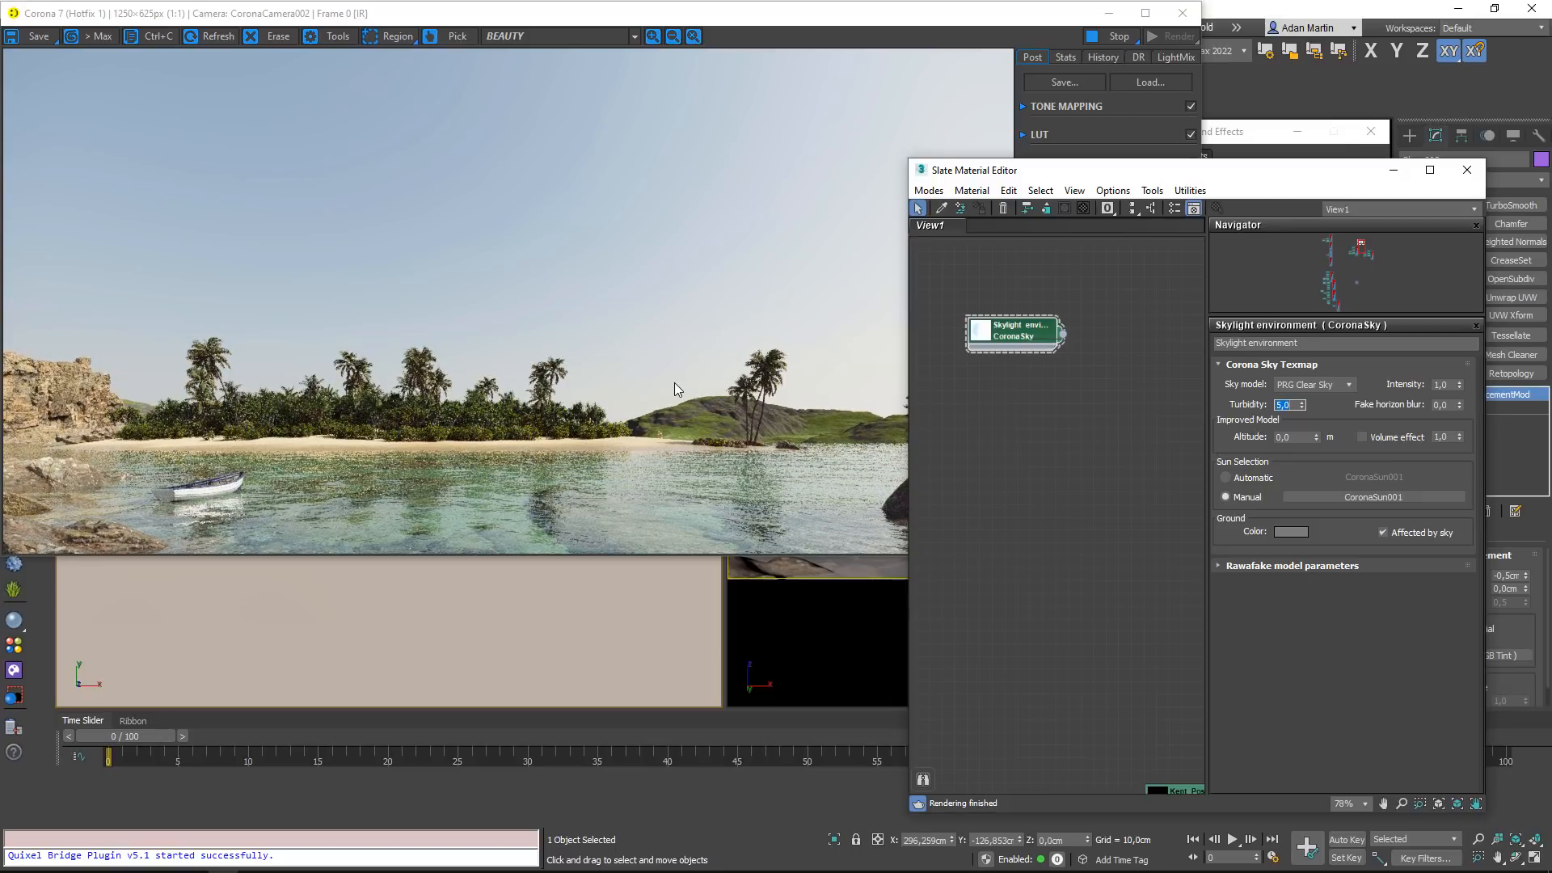
Set the CoronaSky Turbidity to 2 and enable its Volume effect
{"action": "type", "text": "2"}
{"action": "key", "text": "Return"}
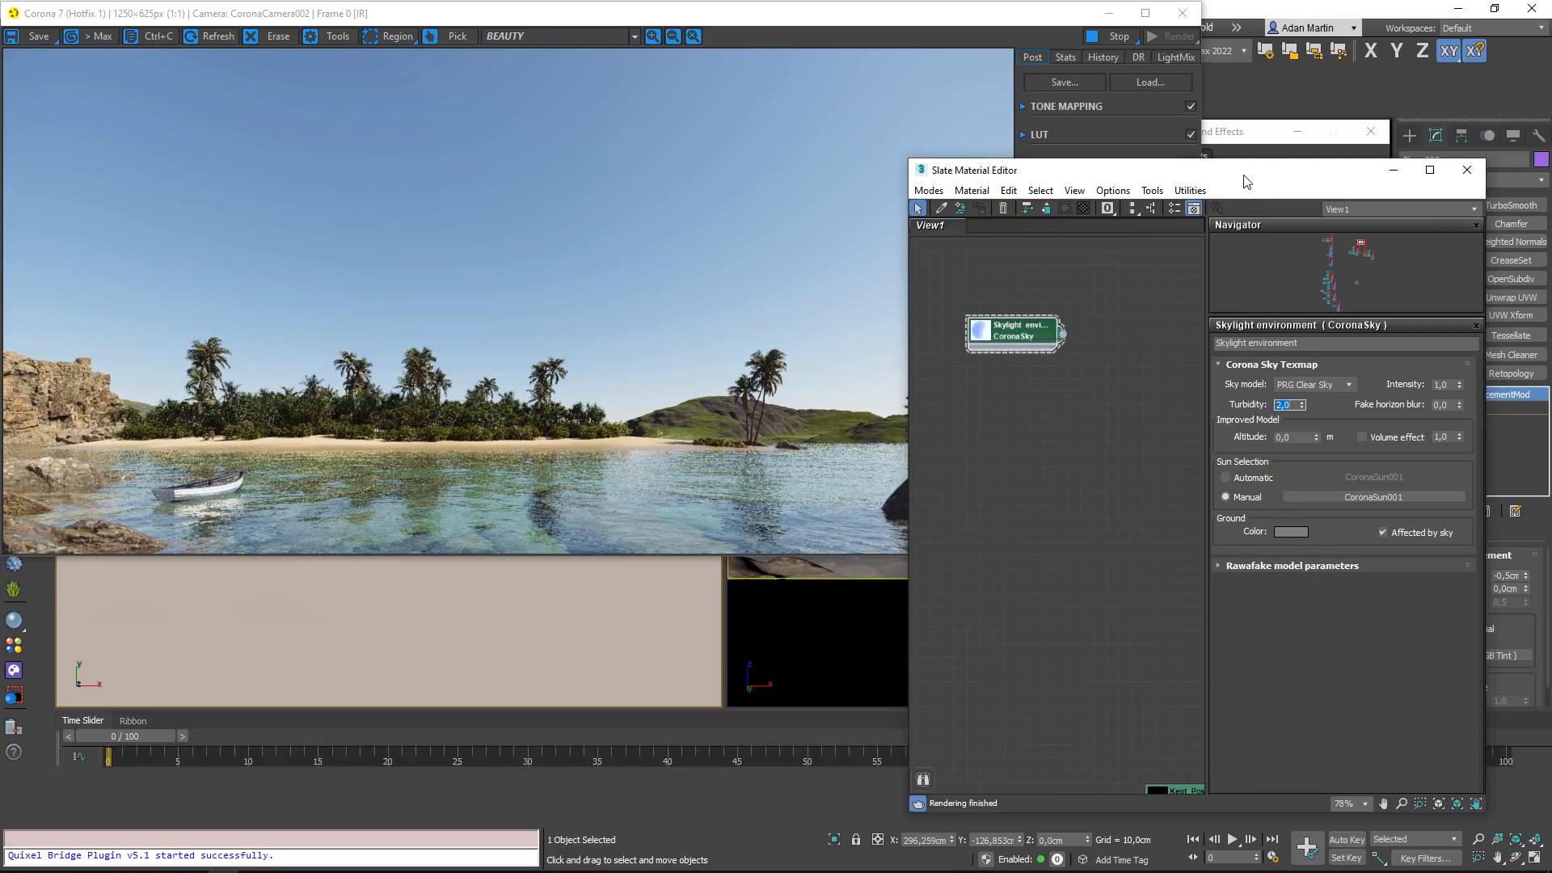
{"action": "mouse_move", "coordinate": [1244, 175]}
{"action": "left_mouse_down"}
{"action": "mouse_move", "coordinate": [1272, 147]}
{"action": "mouse_move", "coordinate": [1258, 152]}
{"action": "left_mouse_up"}
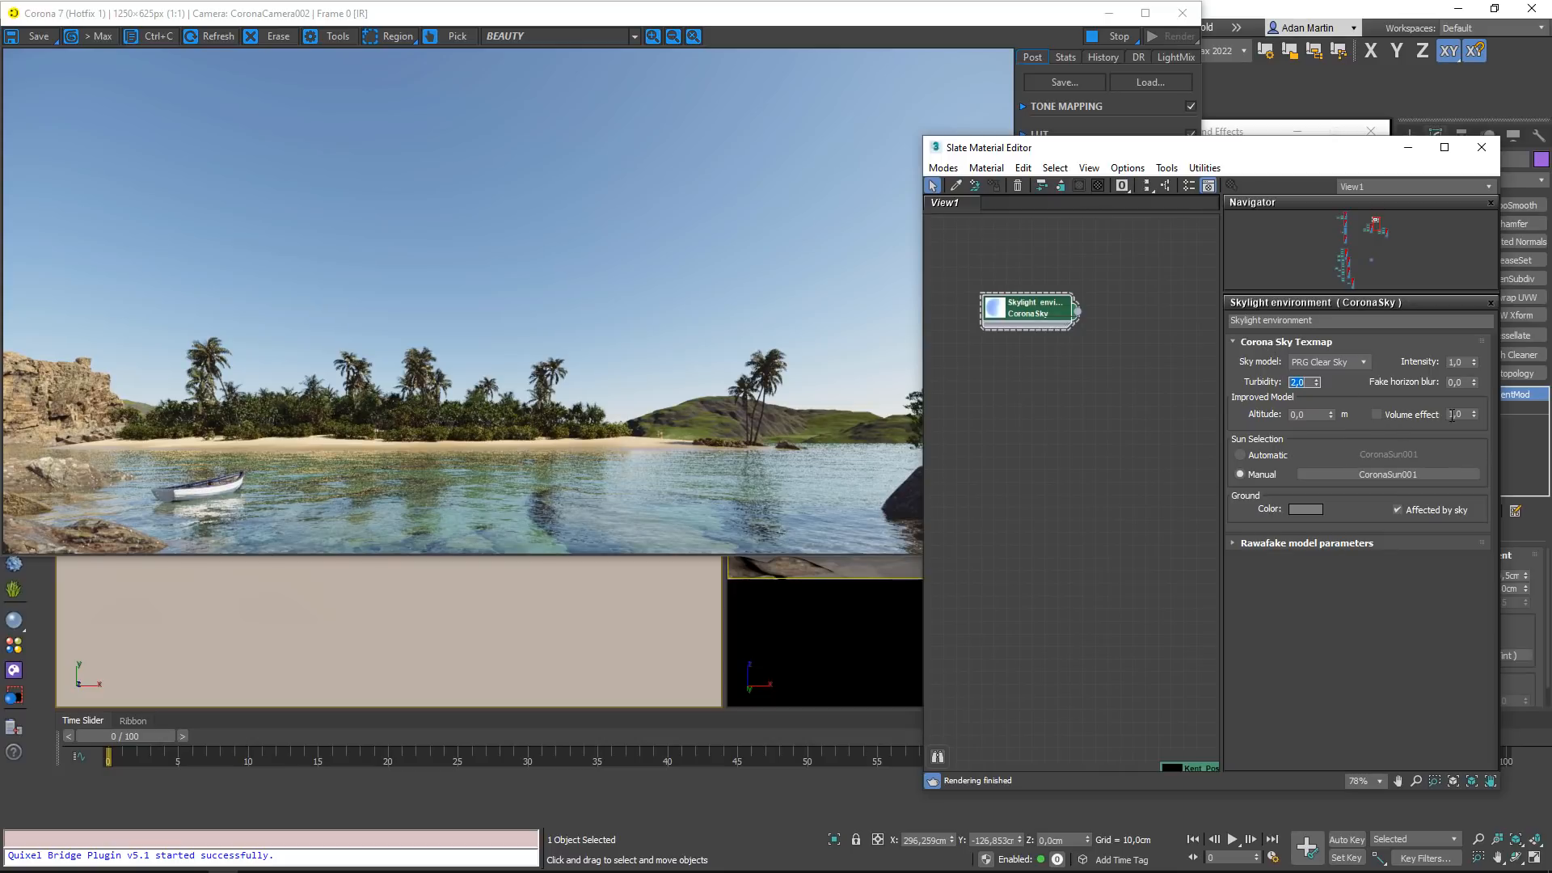
{"action": "mouse_move", "coordinate": [1389, 419]}
{"action": "left_click", "coordinate": [1400, 414]}
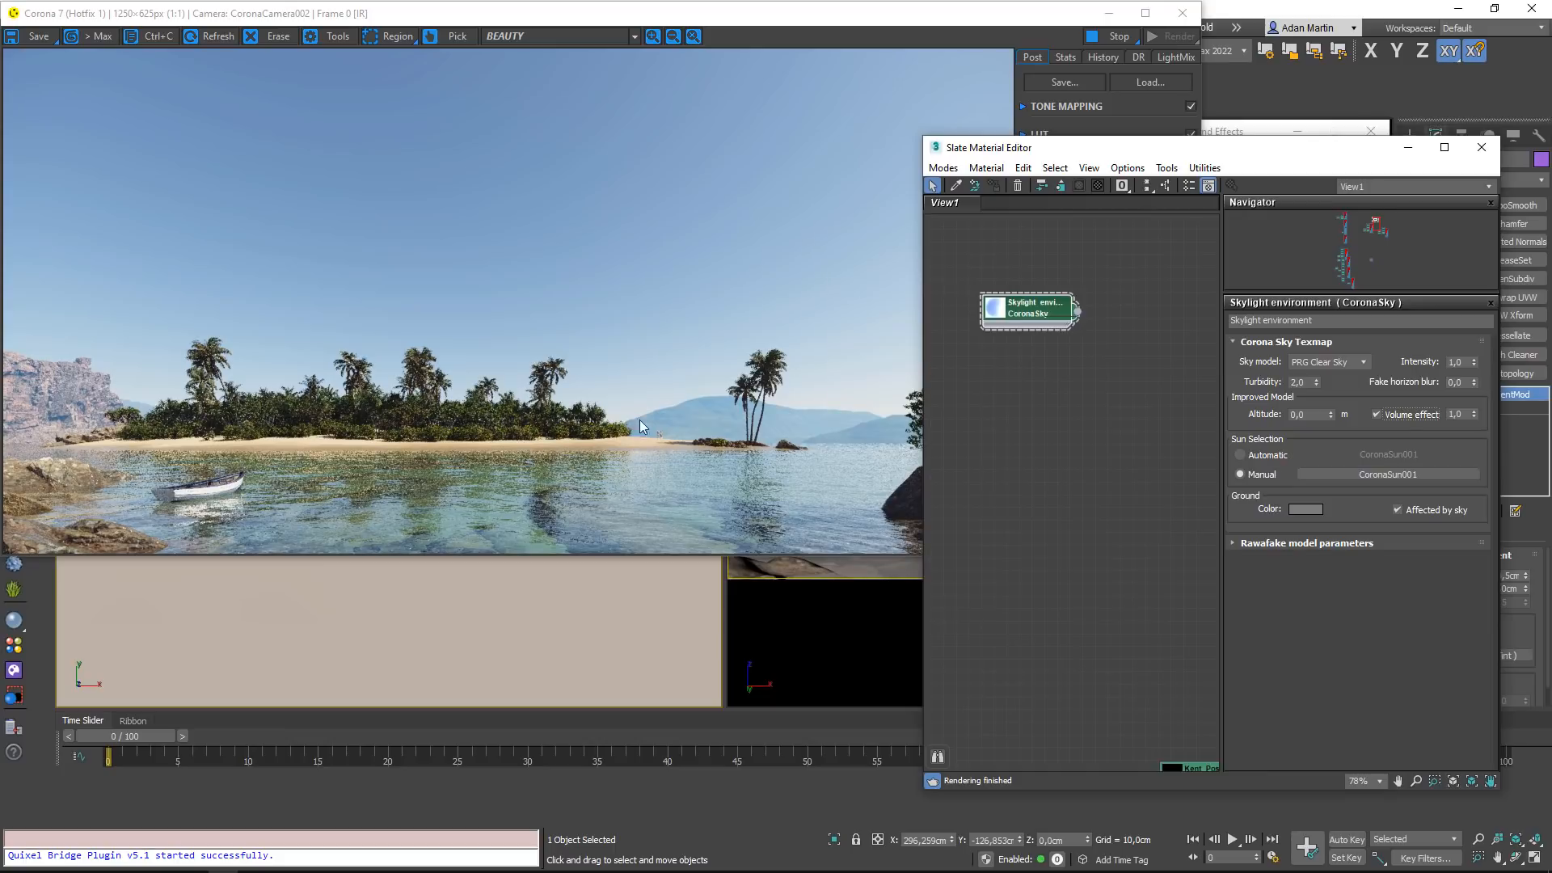
With the Volume effect on, try a CoronaSky Turbidity of 8, and set it to 3
{"action": "left_click", "coordinate": [1376, 415]}
{"action": "left_click", "coordinate": [1303, 382]}
{"action": "type", "text": "8"}
{"action": "key", "text": "Return"}
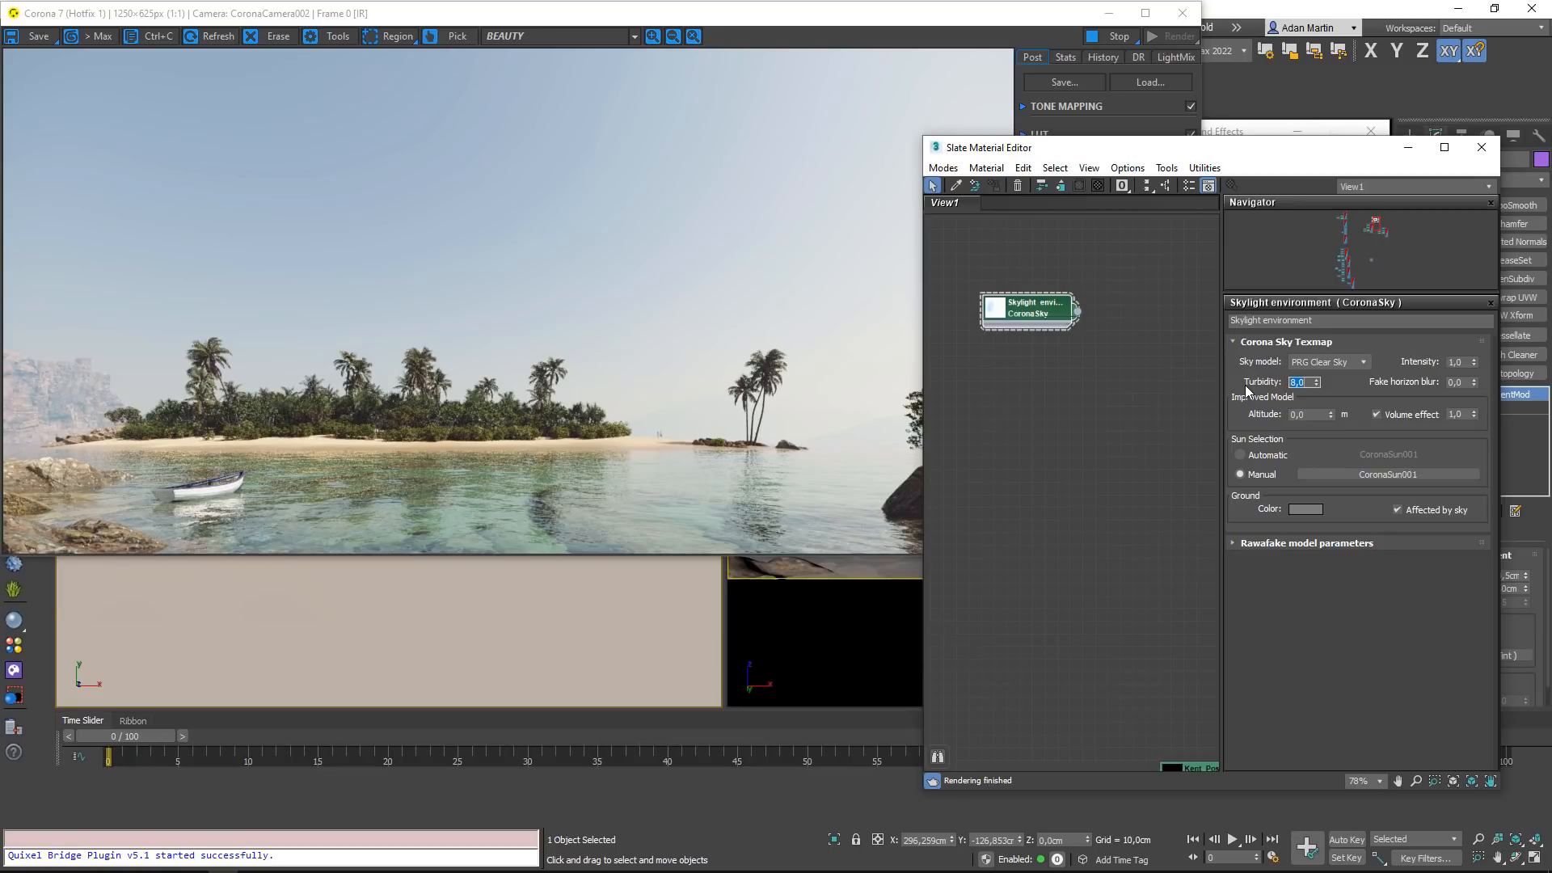
{"action": "type", "text": "3"}
{"action": "key", "text": "Return"}
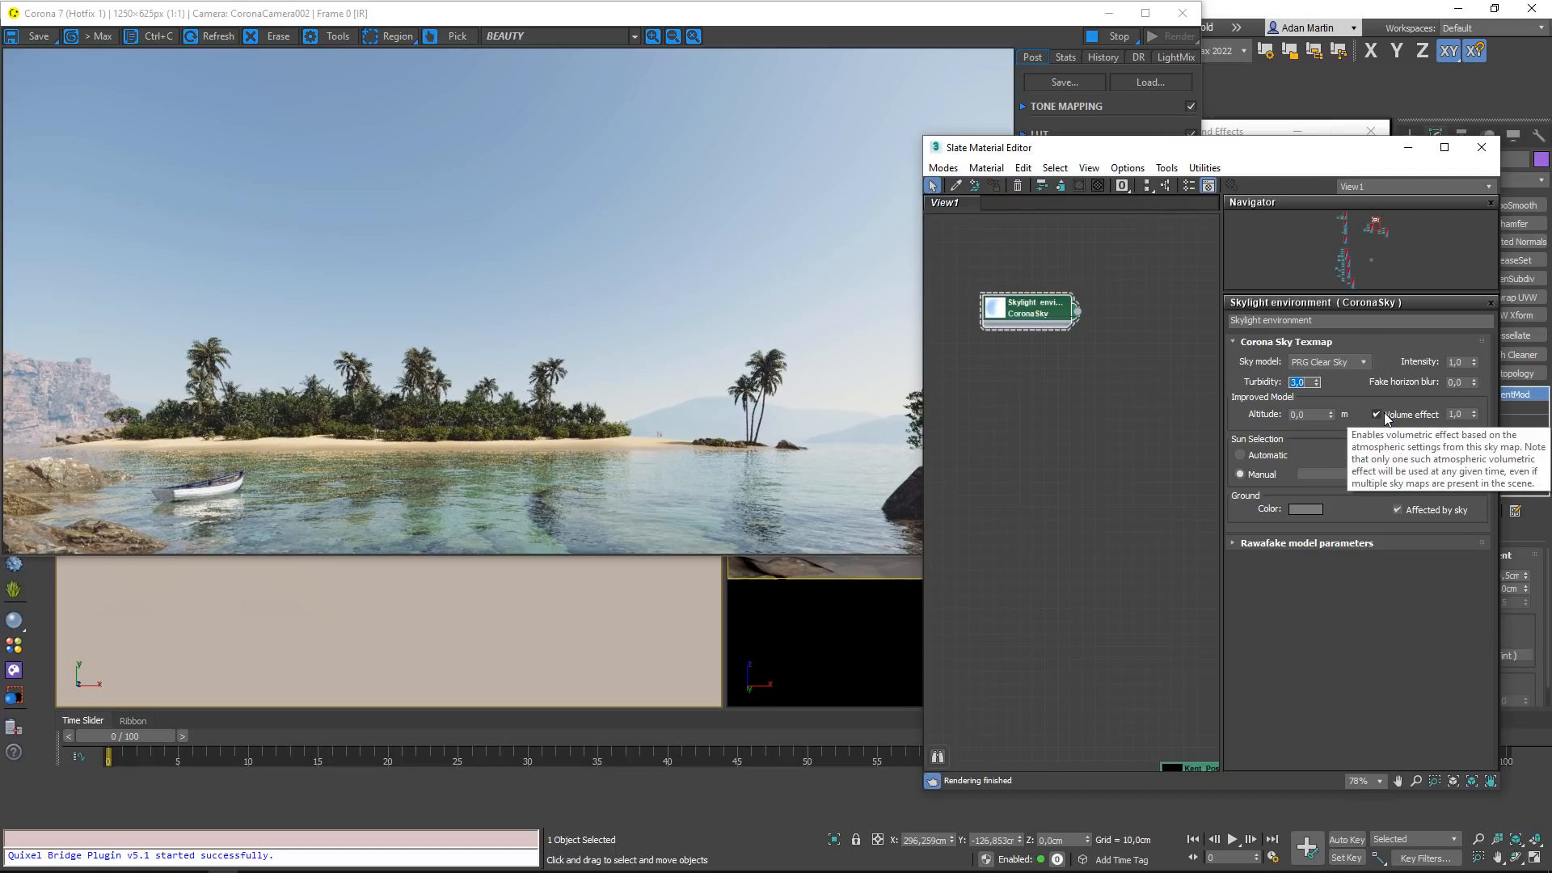
Try Volume effect amounts of 4 and 0.5 on the CoronaSky map, and set it to 2
{"action": "left_click", "coordinate": [1463, 415]}
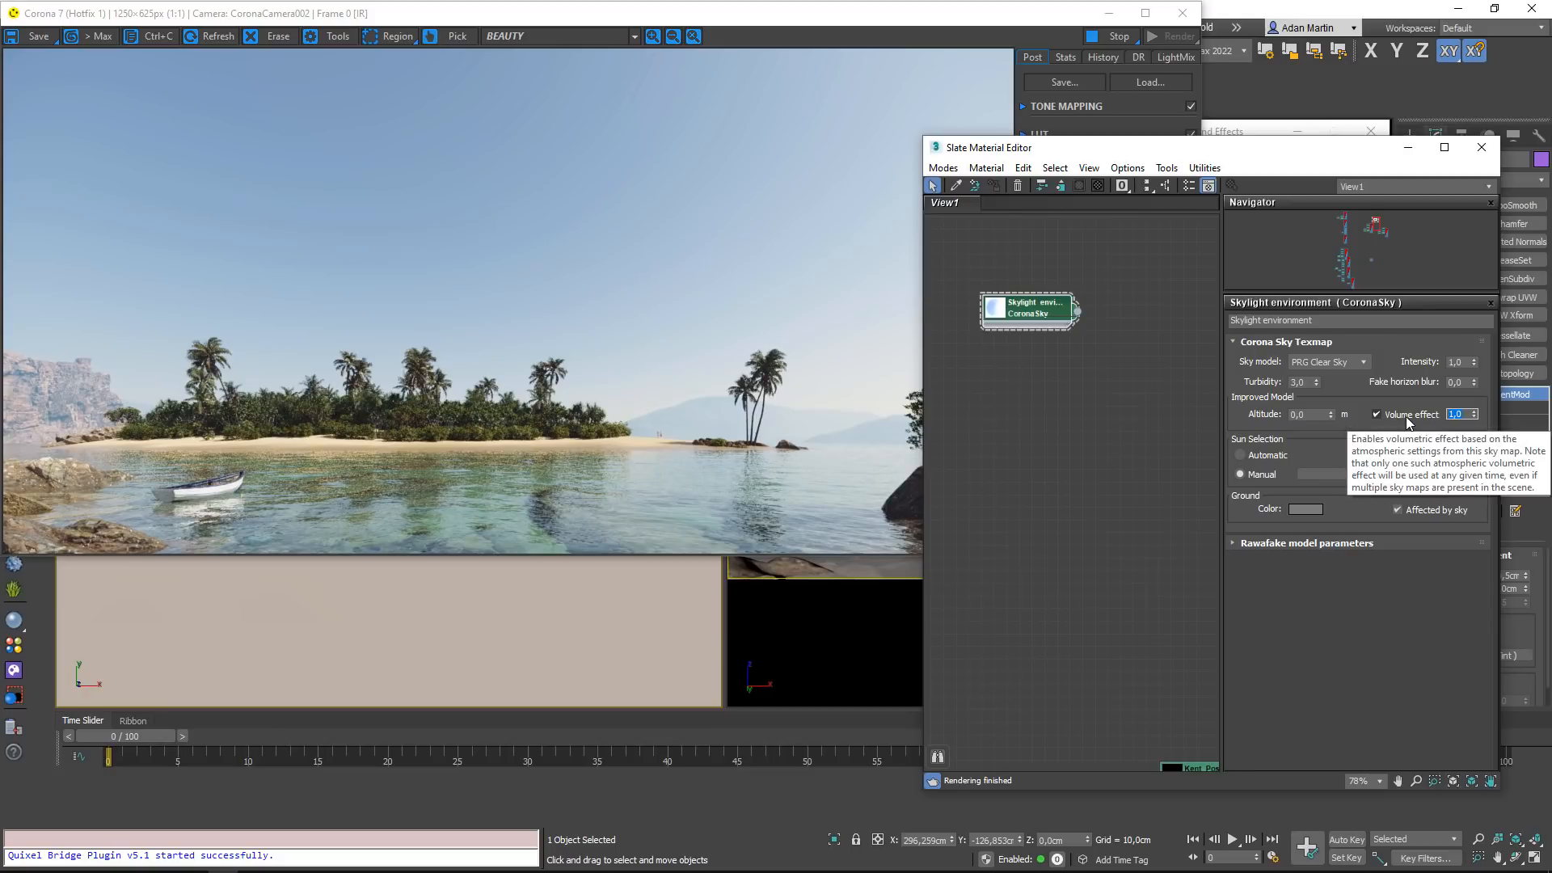
{"action": "type", "text": "4"}
{"action": "key", "text": "Return"}
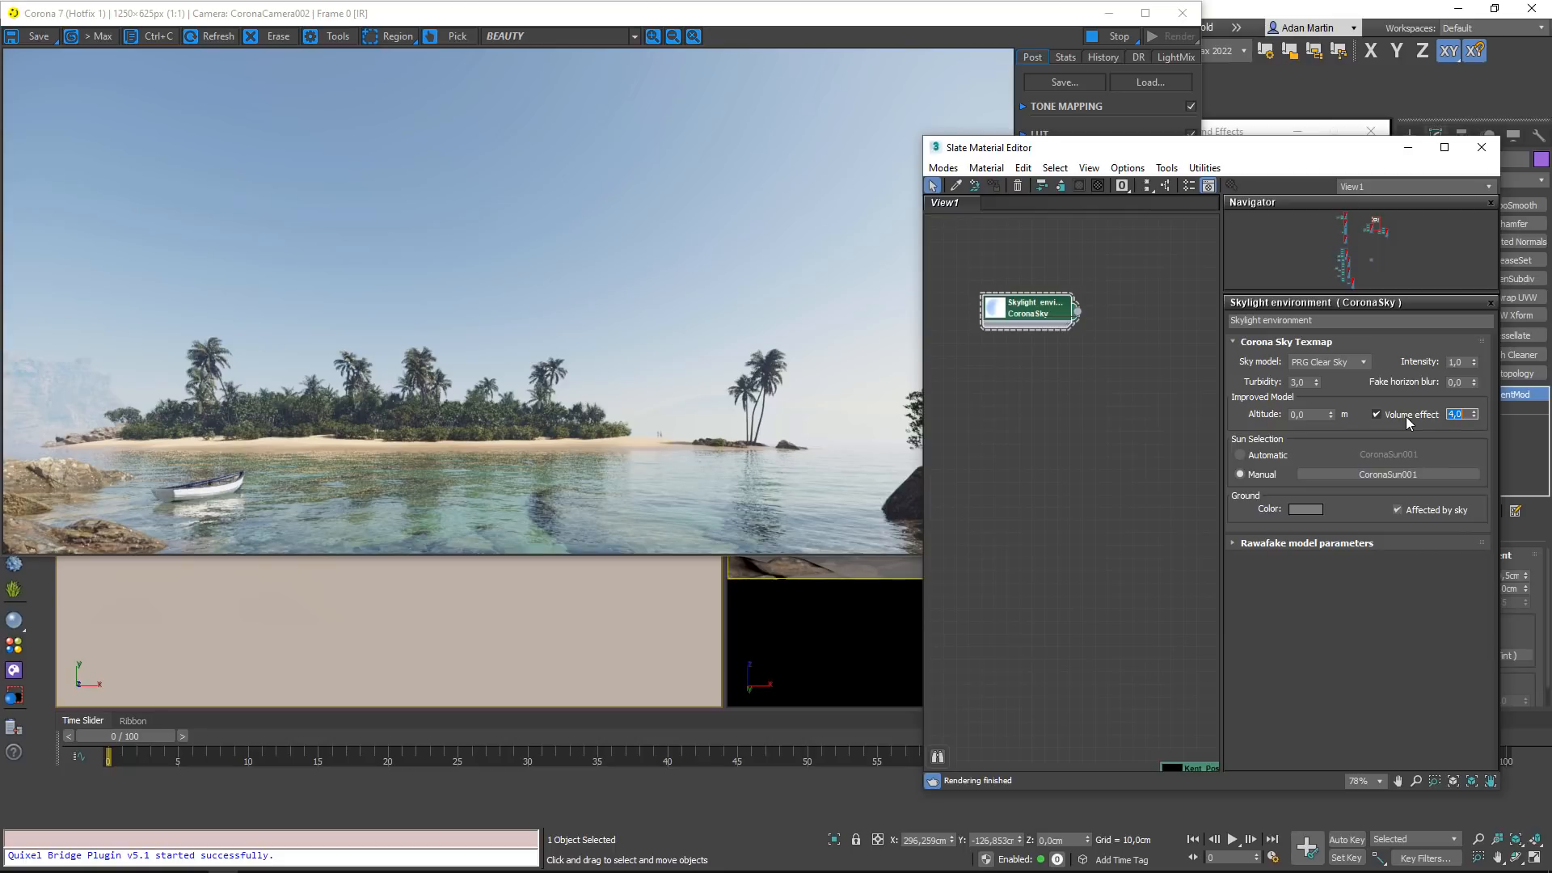
{"action": "type", "text": "2"}
{"action": "key", "text": "Return"}
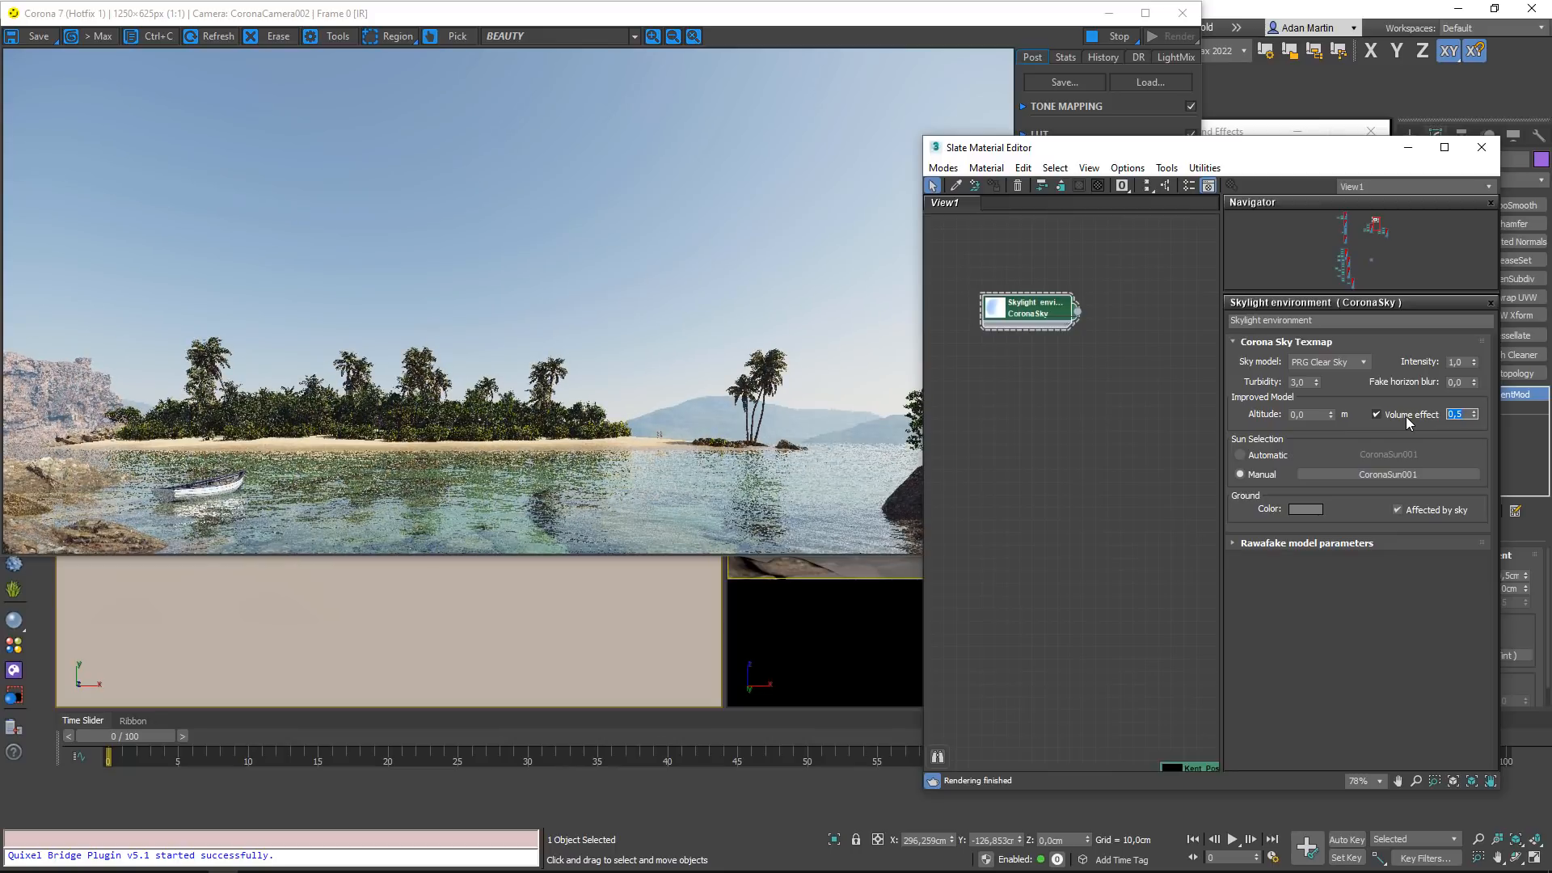
{"action": "type", "text": "2"}
{"action": "key", "text": "Return"}
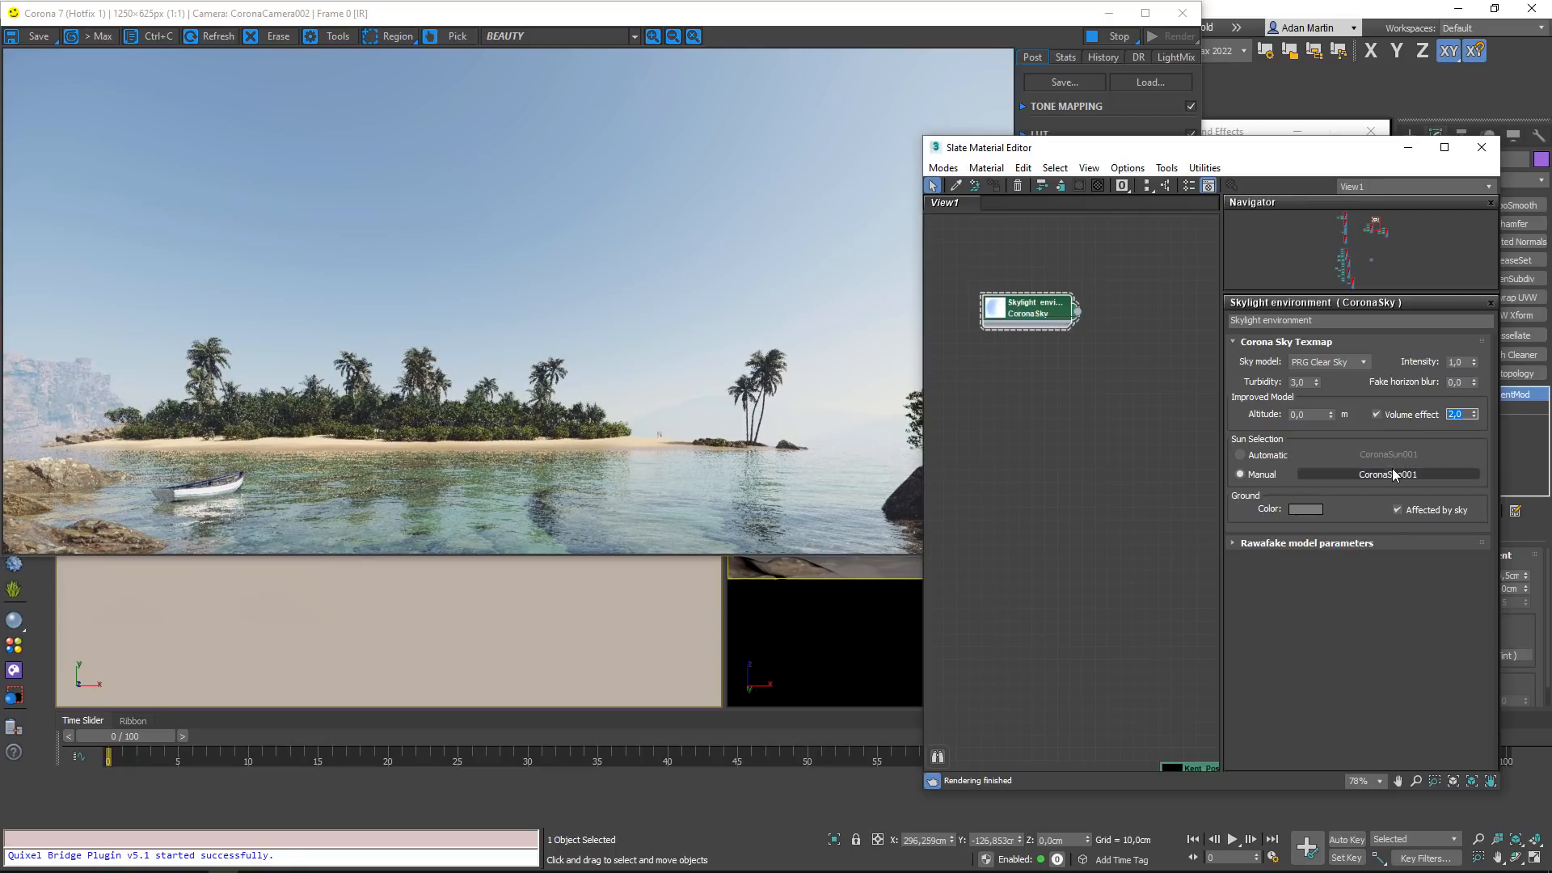
Try CoronaSky Altitude values of 2000, 0 and 250 m, and set it to 500 m
{"action": "left_click_drag", "start_coordinate": [1314, 415], "coordinate": [1252, 408]}
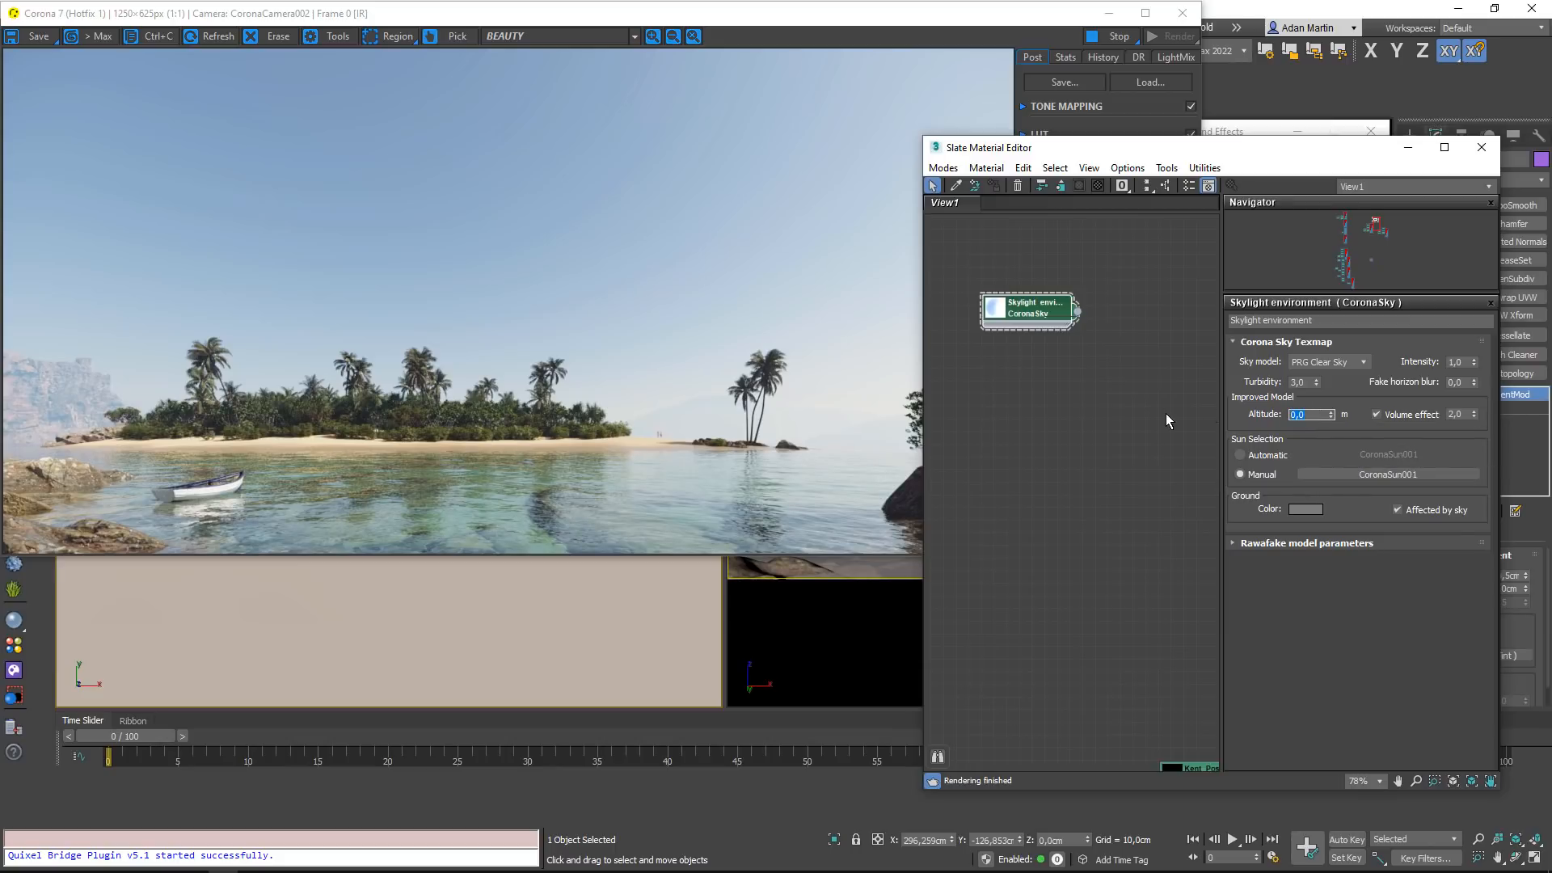
{"action": "type", "text": "2000"}
{"action": "key", "text": "Return"}
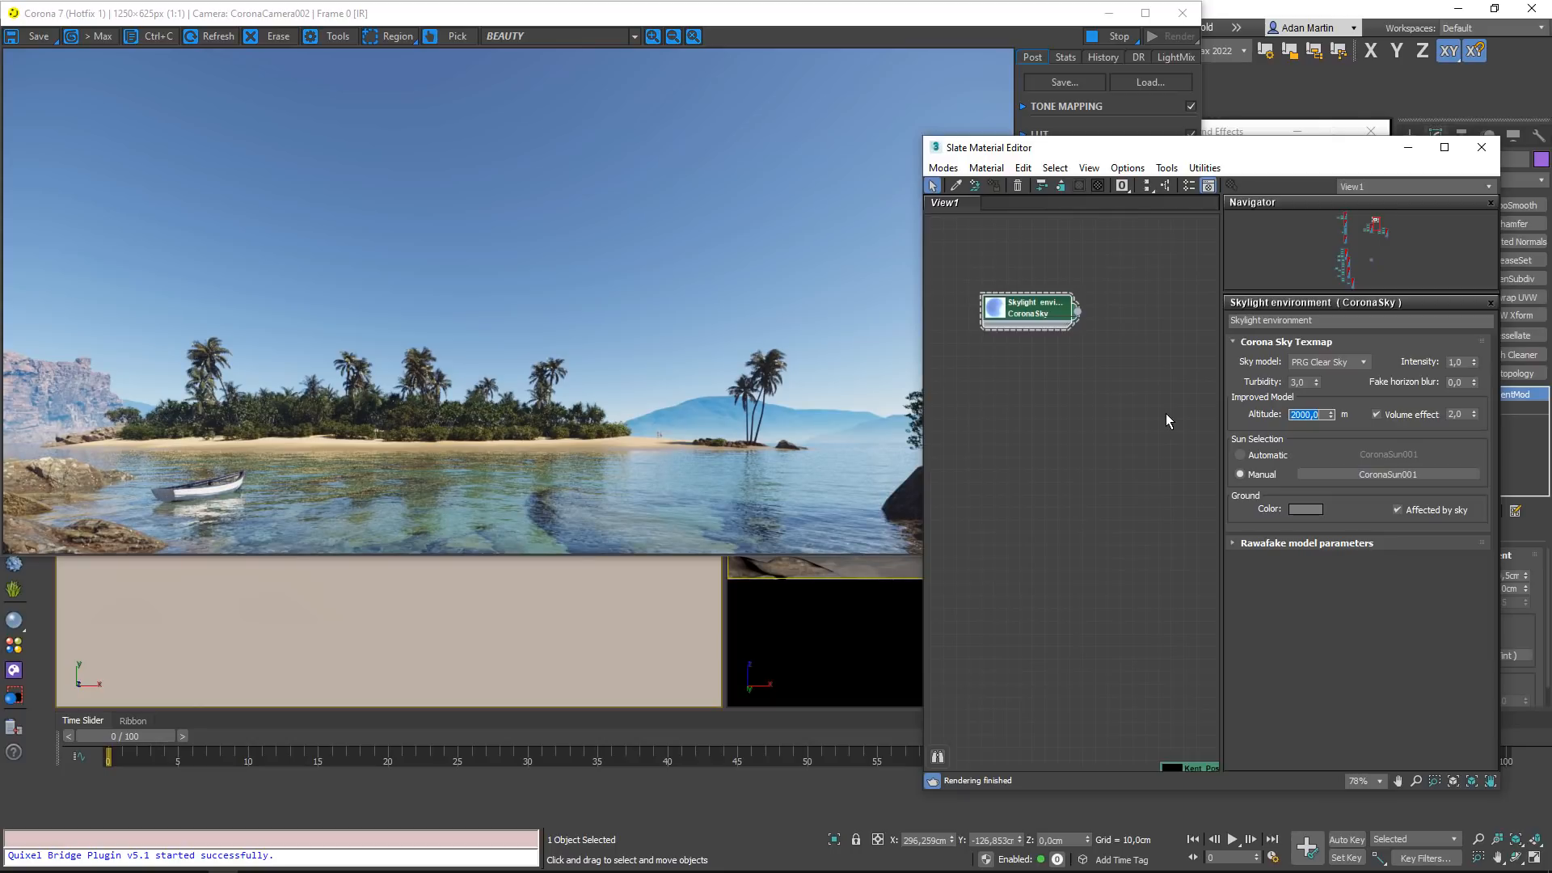
{"action": "type", "text": "0"}
{"action": "key", "text": "Return"}
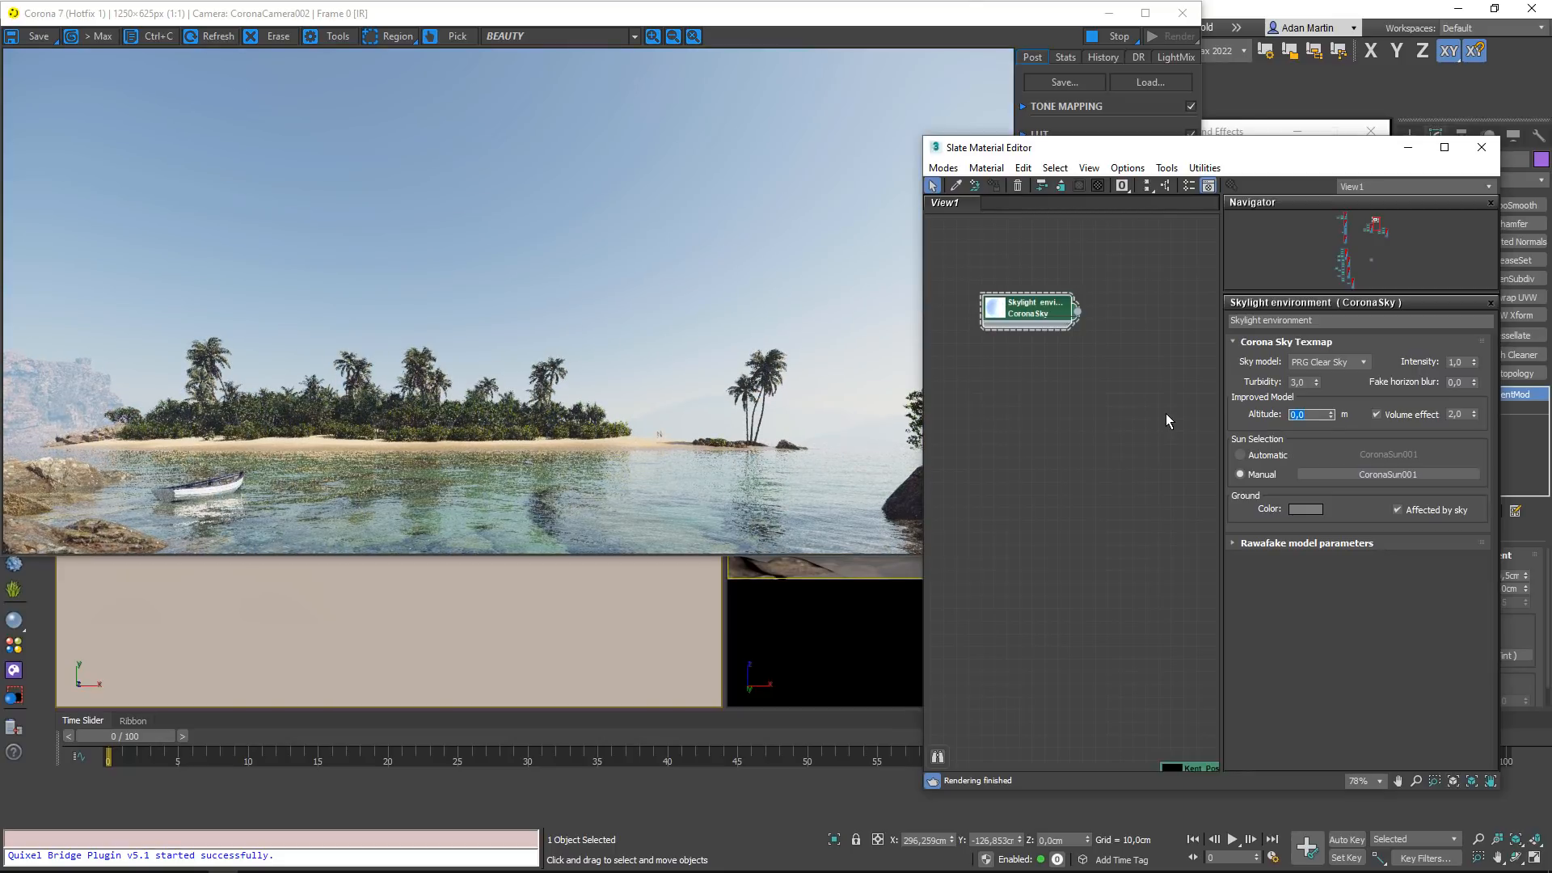
{"action": "type", "text": "250"}
{"action": "key", "text": "Return"}
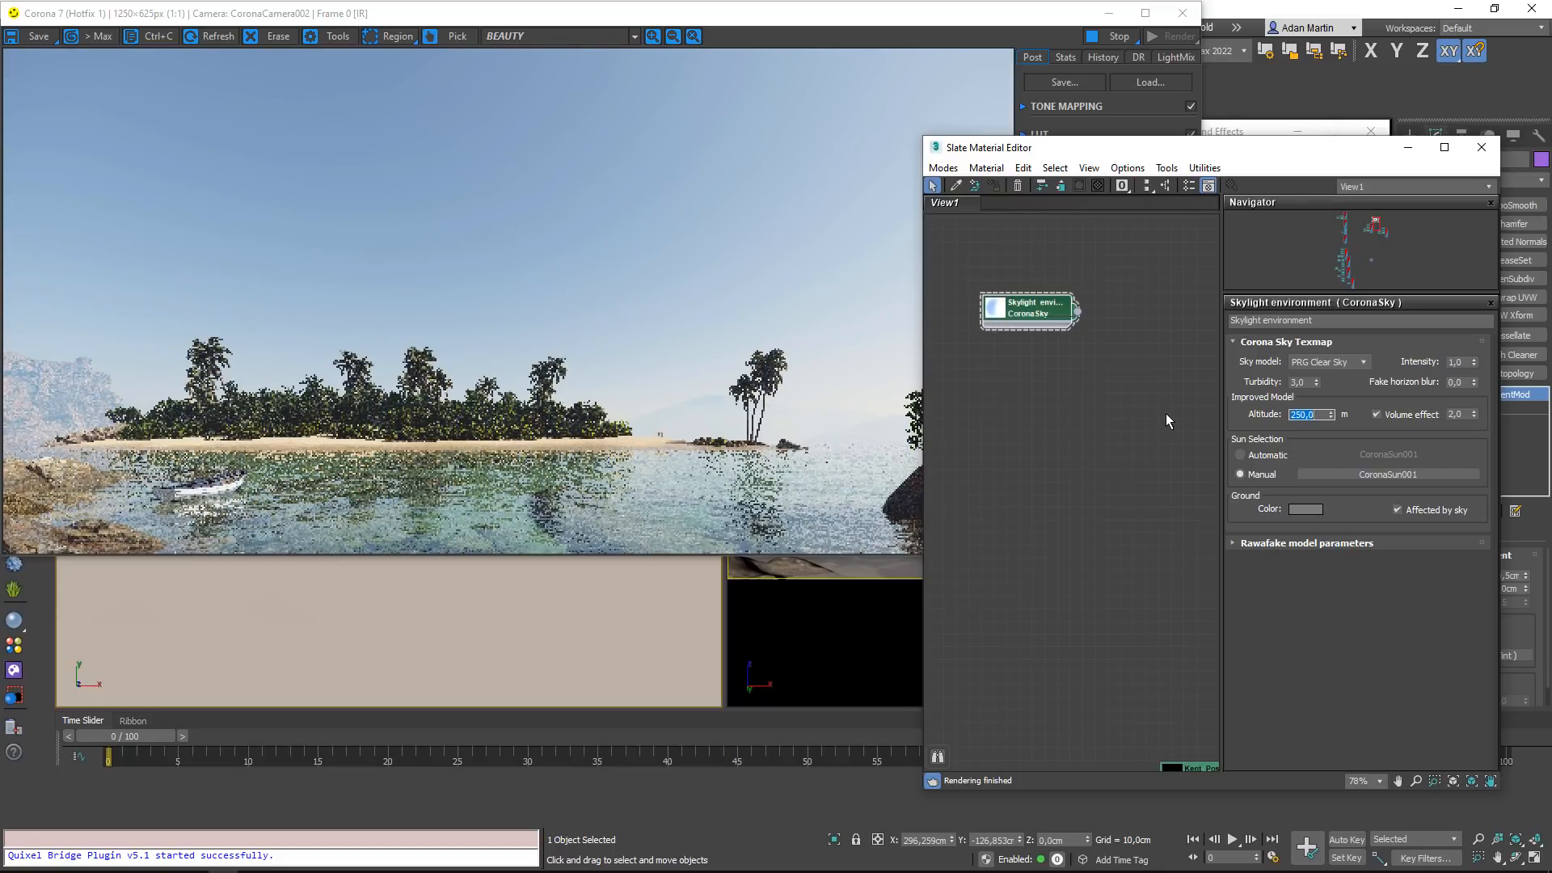
{"action": "type", "text": "500"}
{"action": "key", "text": "Return"}
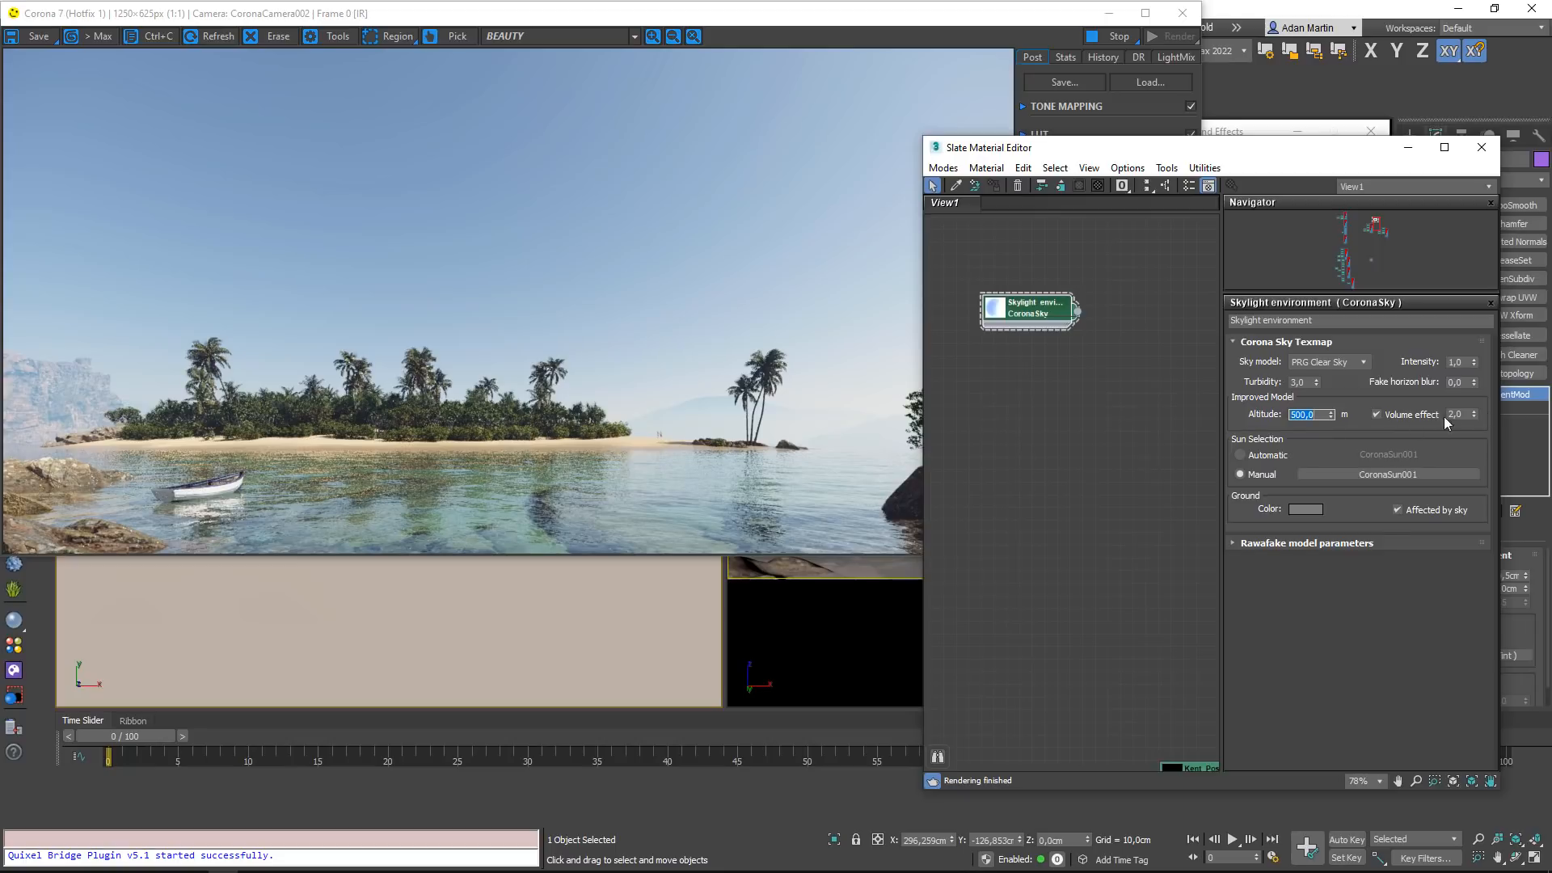
Rearrange the Slate Material Editor and the render window so the Top viewport is exposed
{"action": "left_click", "coordinate": [1365, 432]}
{"action": "left_click_drag", "start_coordinate": [1156, 149], "coordinate": [1239, 403]}
{"action": "left_click_drag", "start_coordinate": [814, 25], "coordinate": [1346, 25]}
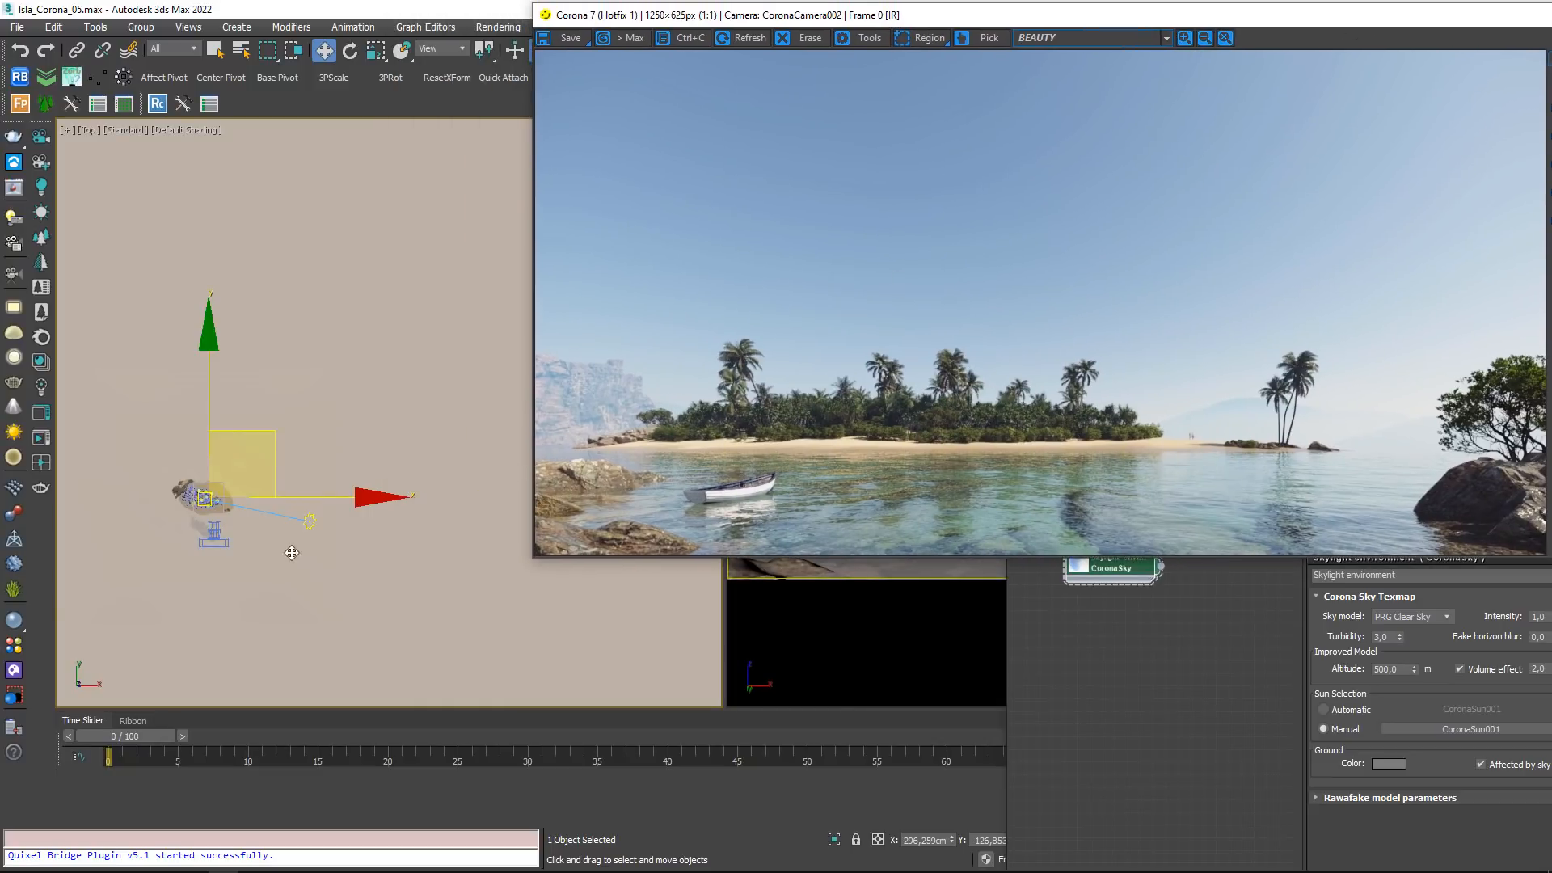
Select the Corona Sun in the Top view and move it behind the island, opposite the camera
{"action": "left_click", "coordinate": [310, 523]}
{"action": "middle_click_drag", "start_coordinate": [418, 569], "coordinate": [314, 571]}
{"action": "scroll", "coordinate": [309, 584], "scroll_direction": "up", "scroll_amount": 6}
{"action": "scroll", "coordinate": [457, 577], "scroll_direction": "down", "scroll_amount": 4}
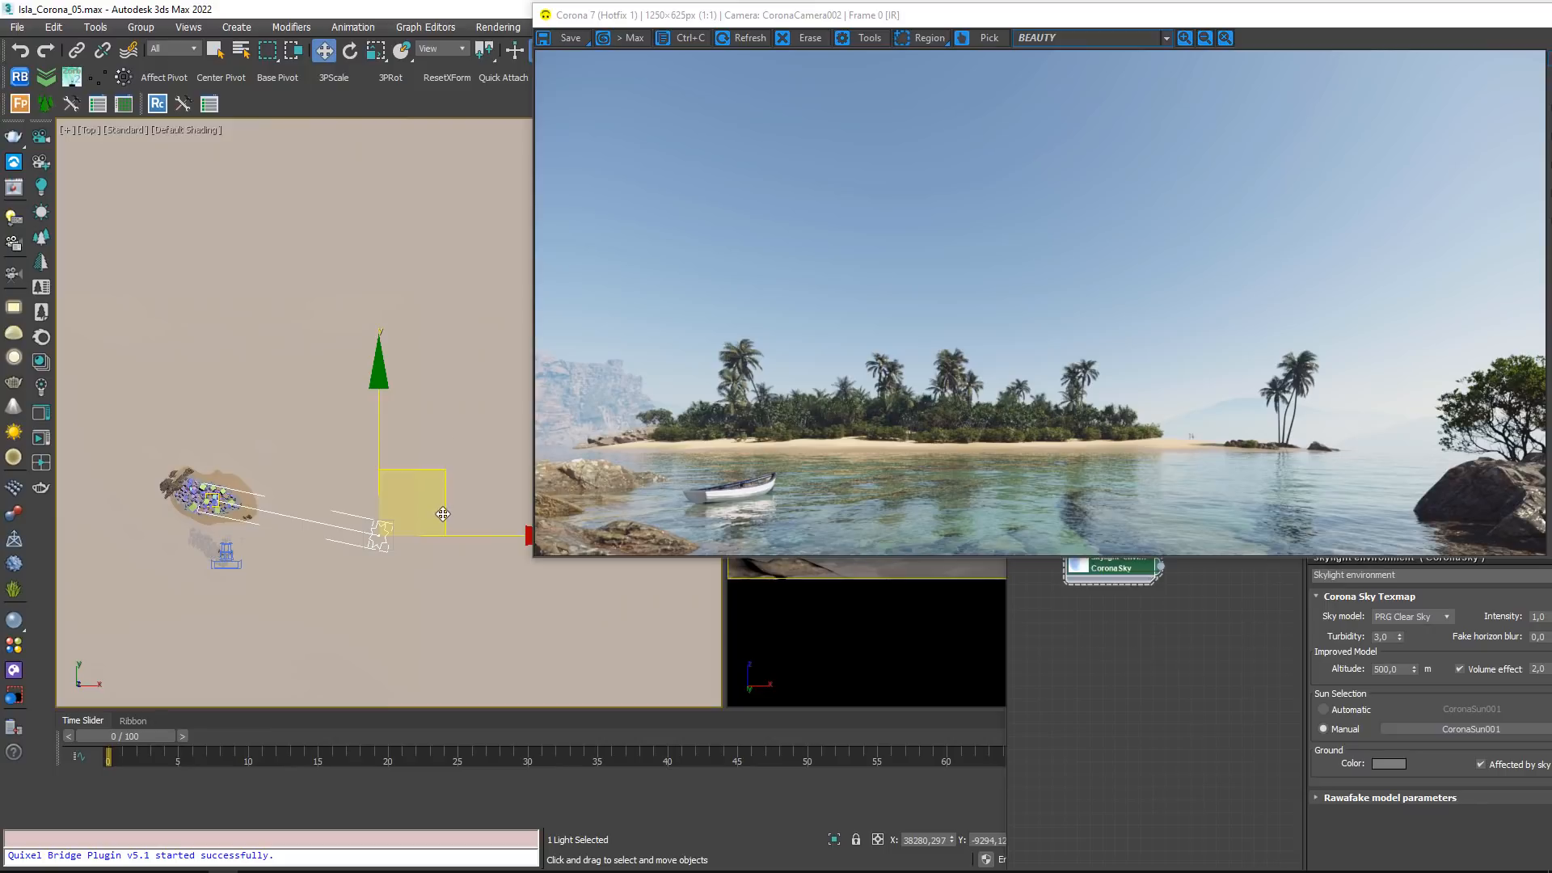
{"action": "left_click_drag", "start_coordinate": [433, 498], "coordinate": [444, 281]}
Lower the Corona Sun close to the horizon in the Front view for a sunset light
{"action": "key", "text": "f"}
{"action": "scroll", "coordinate": [436, 283], "scroll_direction": "up", "scroll_amount": 4}
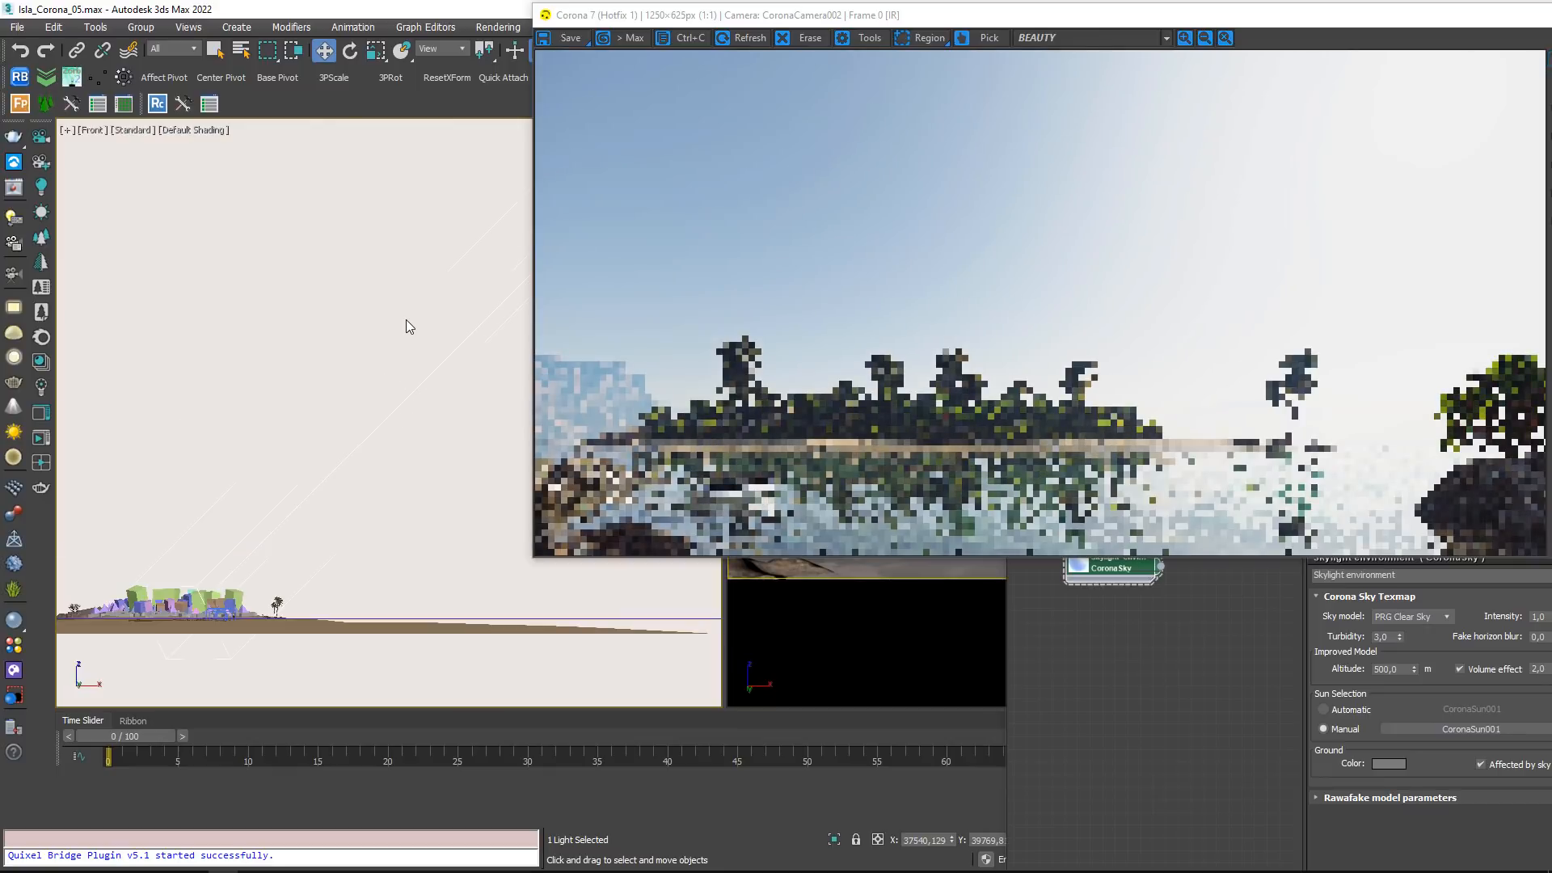
{"action": "scroll", "coordinate": [419, 410], "scroll_direction": "down", "scroll_amount": 3}
{"action": "middle_click_drag", "start_coordinate": [420, 410], "coordinate": [212, 436]}
{"action": "left_click_drag", "start_coordinate": [301, 230], "coordinate": [347, 409]}
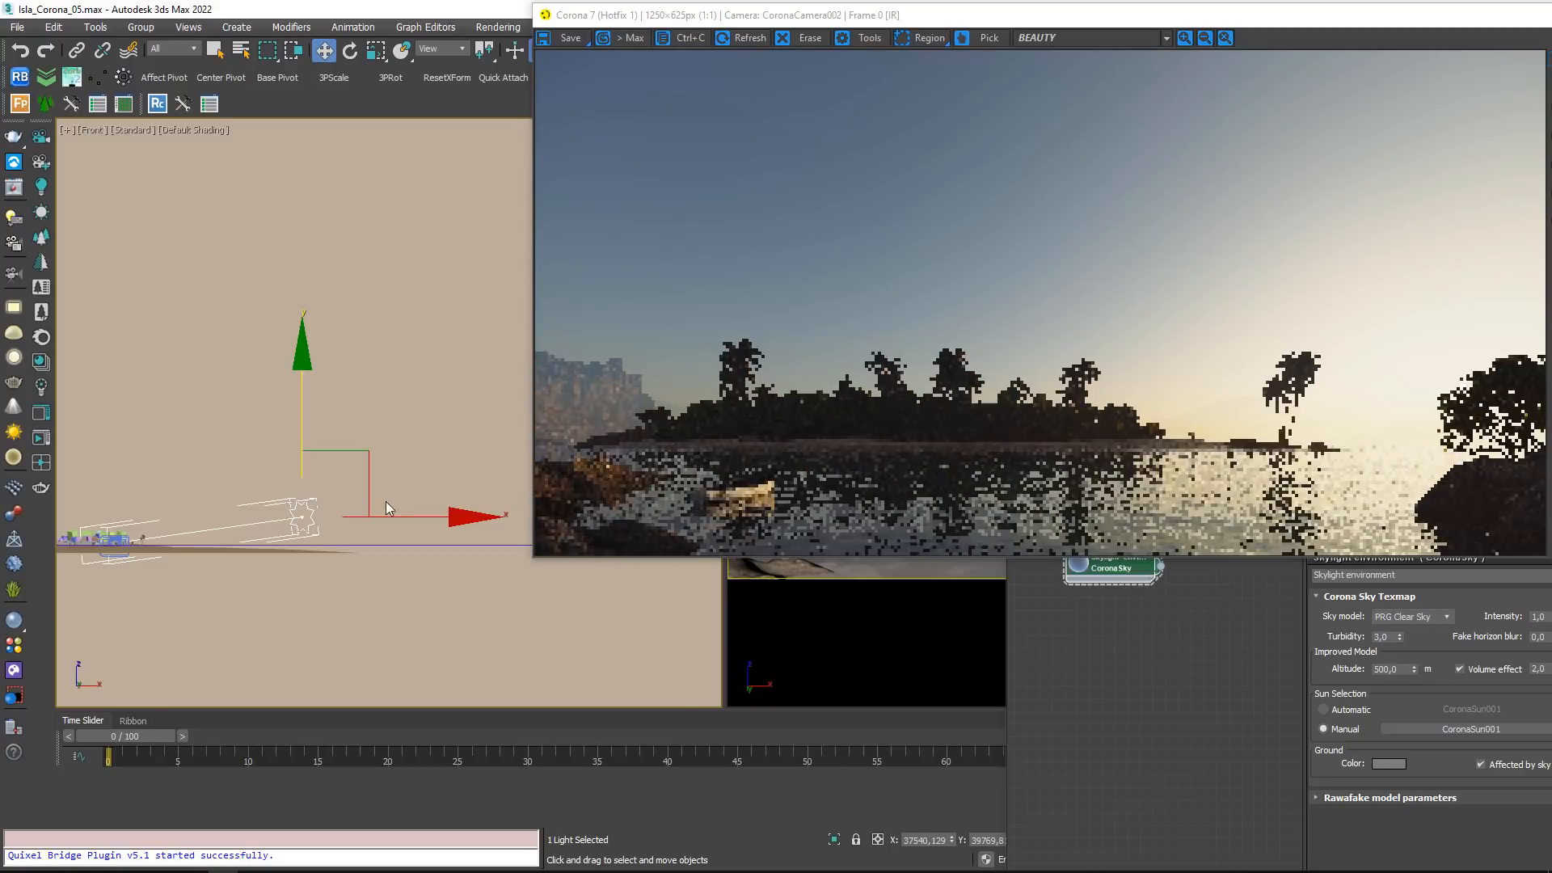
Shift the Corona Sun along negative X in the Top view, more directly behind the island
{"action": "middle_click_drag", "start_coordinate": [399, 530], "coordinate": [461, 501]}
{"action": "scroll", "coordinate": [409, 508], "scroll_direction": "down", "scroll_amount": 1}
{"action": "key", "text": "t"}
{"action": "scroll", "coordinate": [421, 474], "scroll_direction": "down", "scroll_amount": 5}
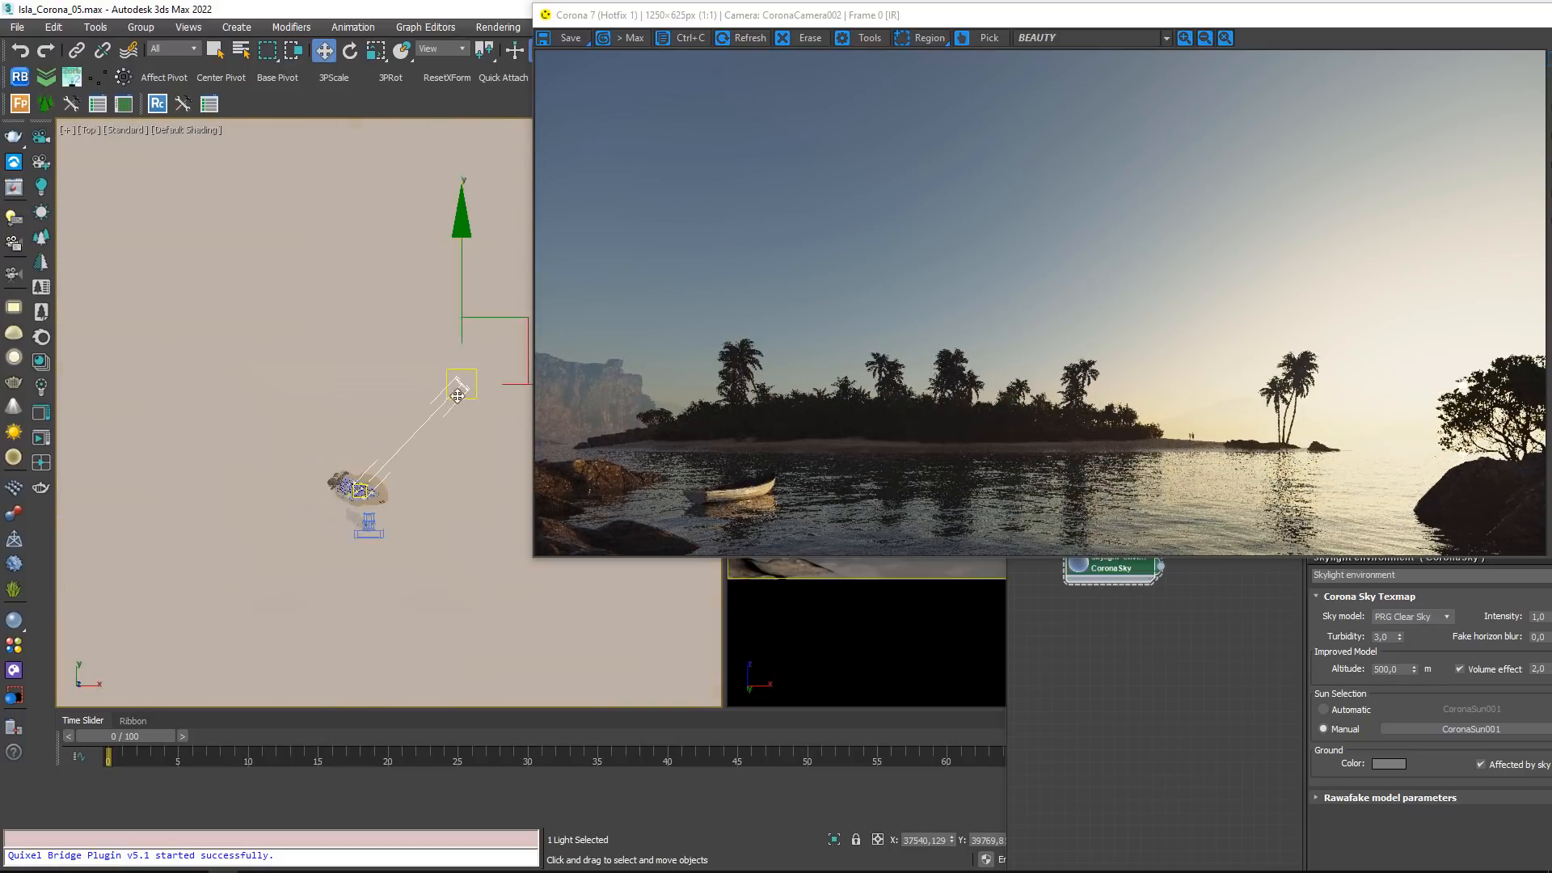
{"action": "middle_click_drag", "start_coordinate": [518, 331], "coordinate": [404, 380]}
{"action": "left_click", "coordinate": [407, 378]}
{"action": "mouse_move", "coordinate": [380, 370]}
{"action": "left_mouse_down"}
{"action": "mouse_move", "coordinate": [331, 356]}
{"action": "mouse_move", "coordinate": [355, 371]}
{"action": "left_mouse_up"}
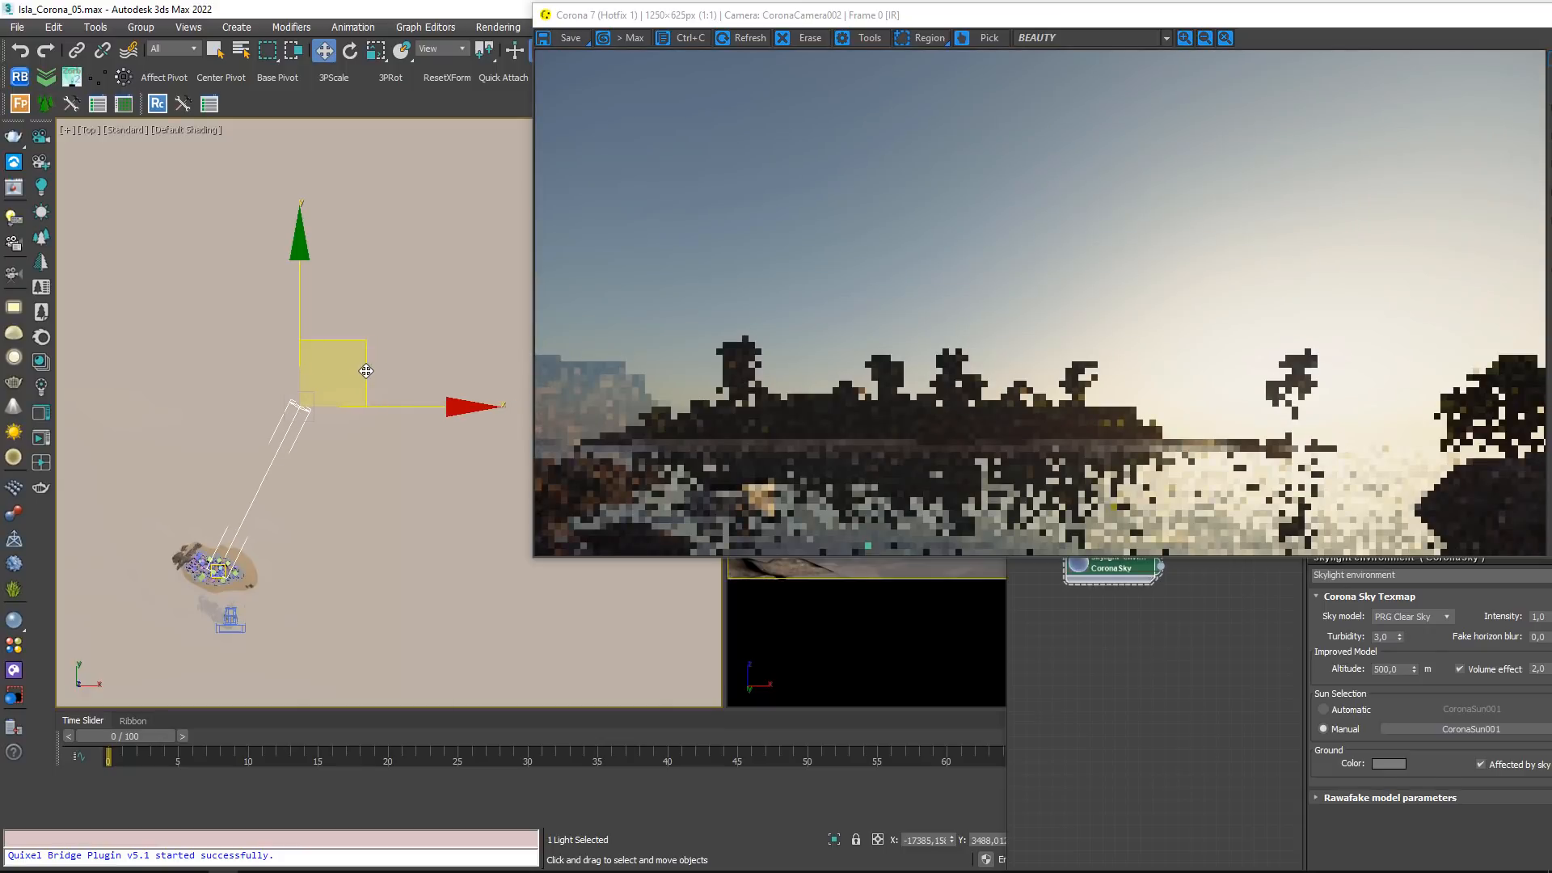
Fine-tune the Corona Sun's position in an orbited view so its disc sits between the island and the small palm islet
{"action": "middle_click_drag", "start_coordinate": [367, 506], "coordinate": [320, 367], "text": "alt"}
{"action": "left_click_drag", "start_coordinate": [311, 376], "coordinate": [311, 361]}
{"action": "middle_click_drag", "start_coordinate": [399, 464], "coordinate": [418, 456], "text": "alt"}
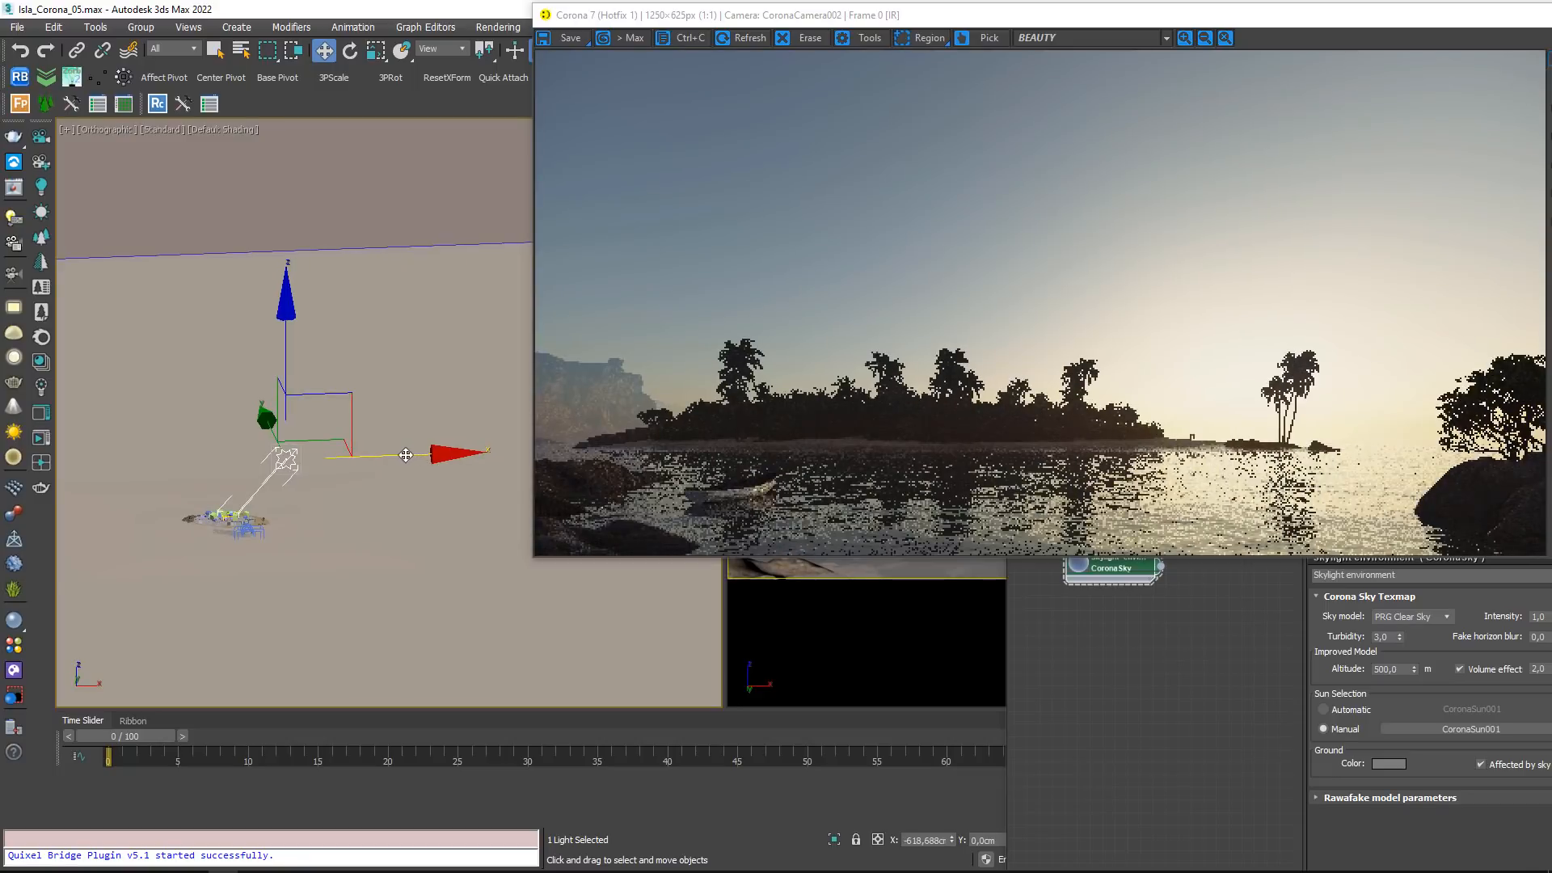
{"action": "left_click_drag", "start_coordinate": [419, 457], "coordinate": [407, 457]}
{"action": "scroll", "coordinate": [1338, 406], "scroll_direction": "up", "scroll_amount": 1}
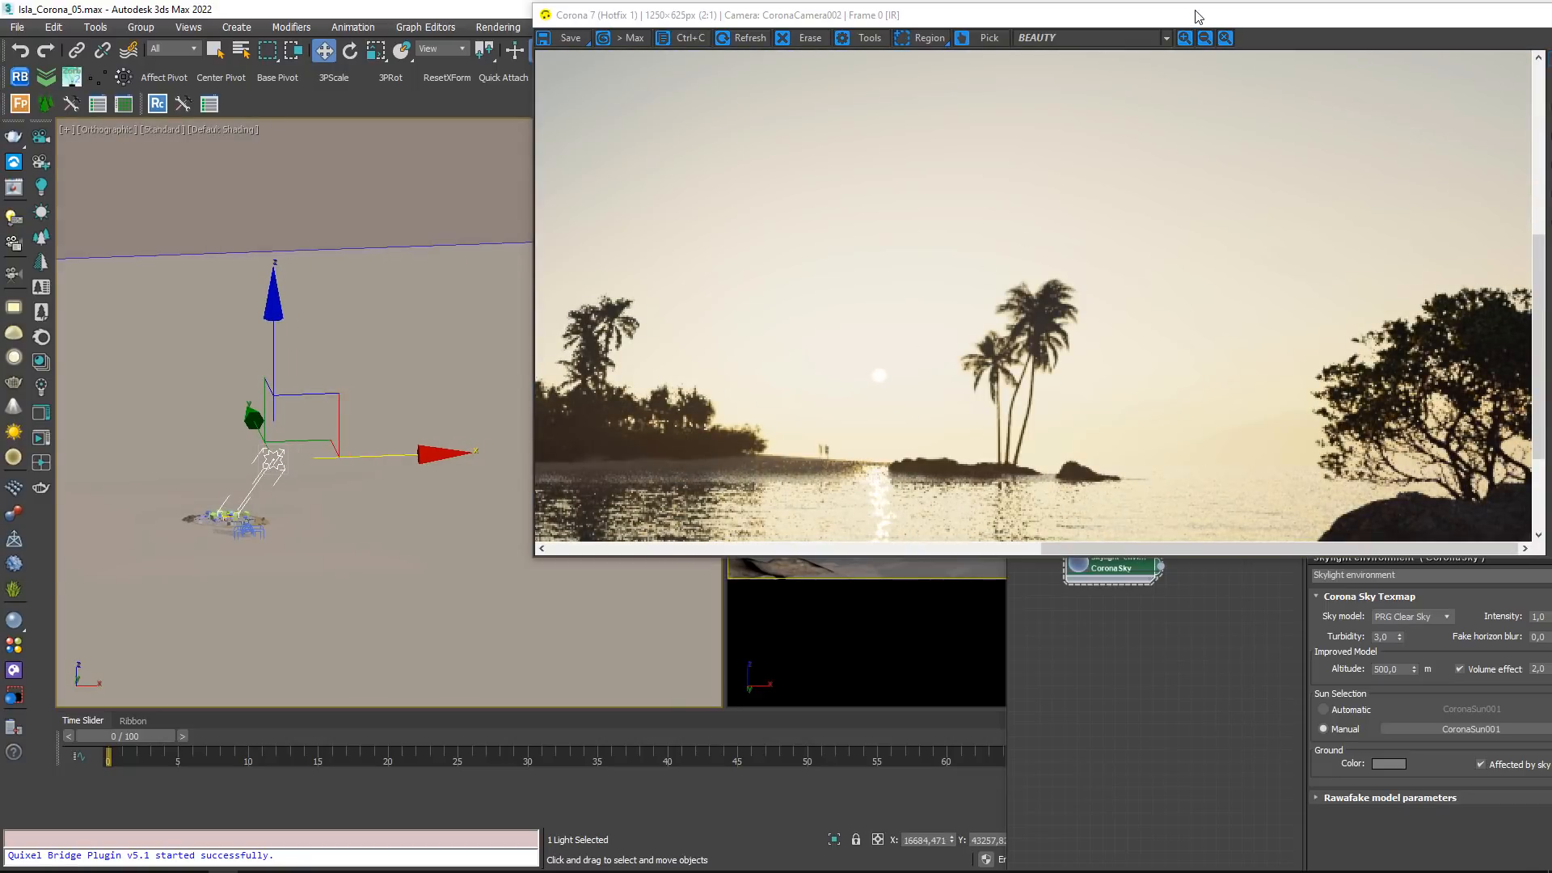
Close the Environment and Effects dialog and arrange the windows so the Corona Sun parameters are accessible
{"action": "left_click_drag", "start_coordinate": [1200, 17], "coordinate": [636, 169]}
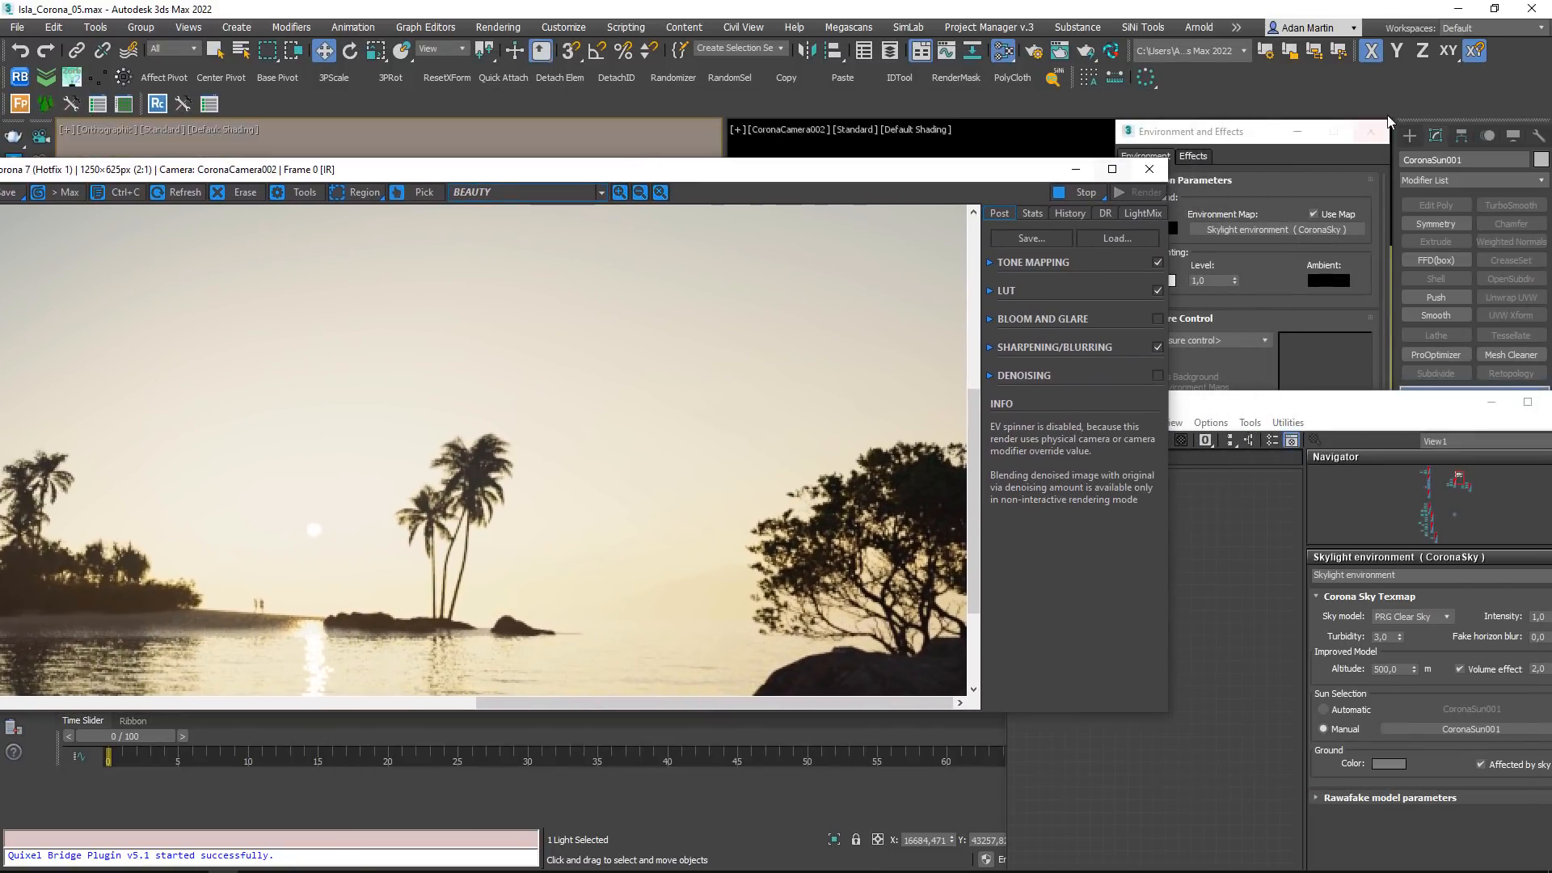
{"action": "left_click", "coordinate": [1404, 418]}
{"action": "left_click_drag", "start_coordinate": [1306, 414], "coordinate": [1076, 368]}
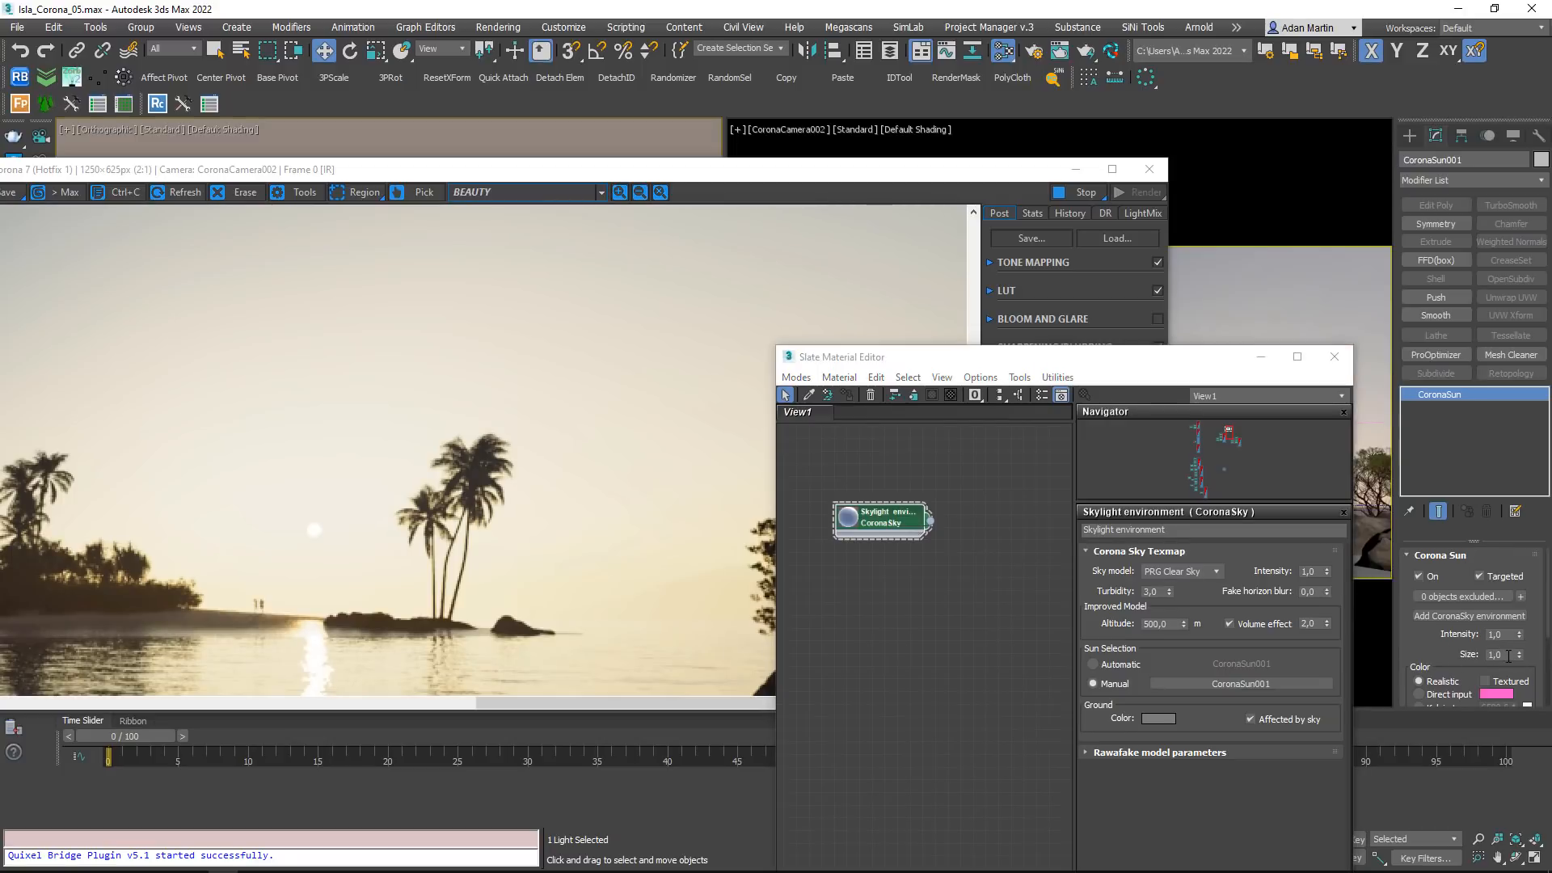
Try a Corona Sun Size of 4, and set it to 6
{"action": "left_click_drag", "start_coordinate": [1508, 656], "coordinate": [1415, 632]}
{"action": "type", "text": "4"}
{"action": "key", "text": "Return"}
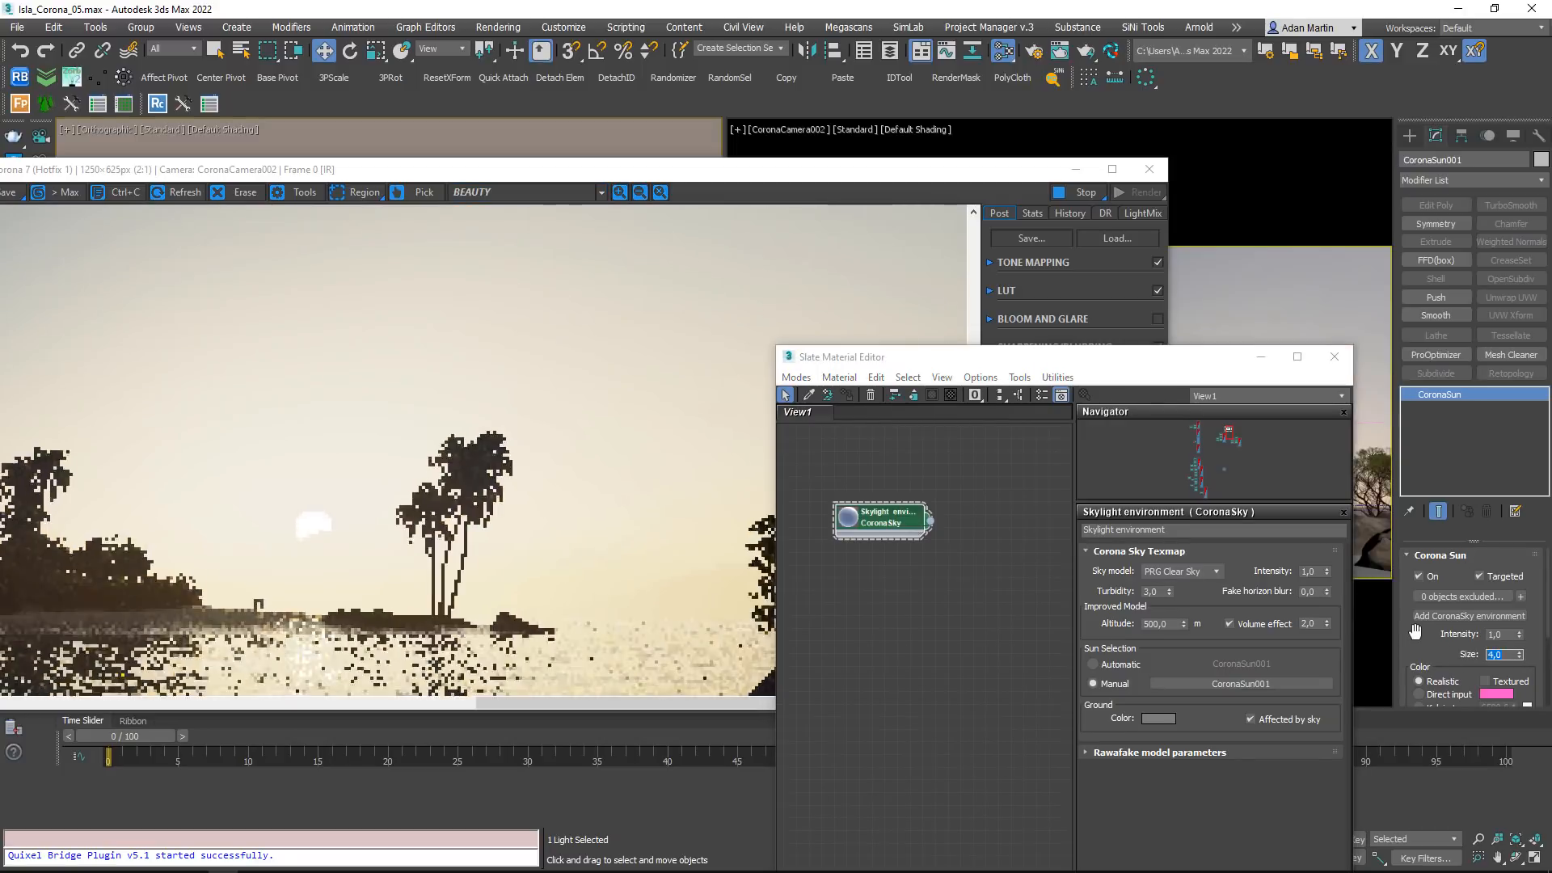
{"action": "type", "text": "6"}
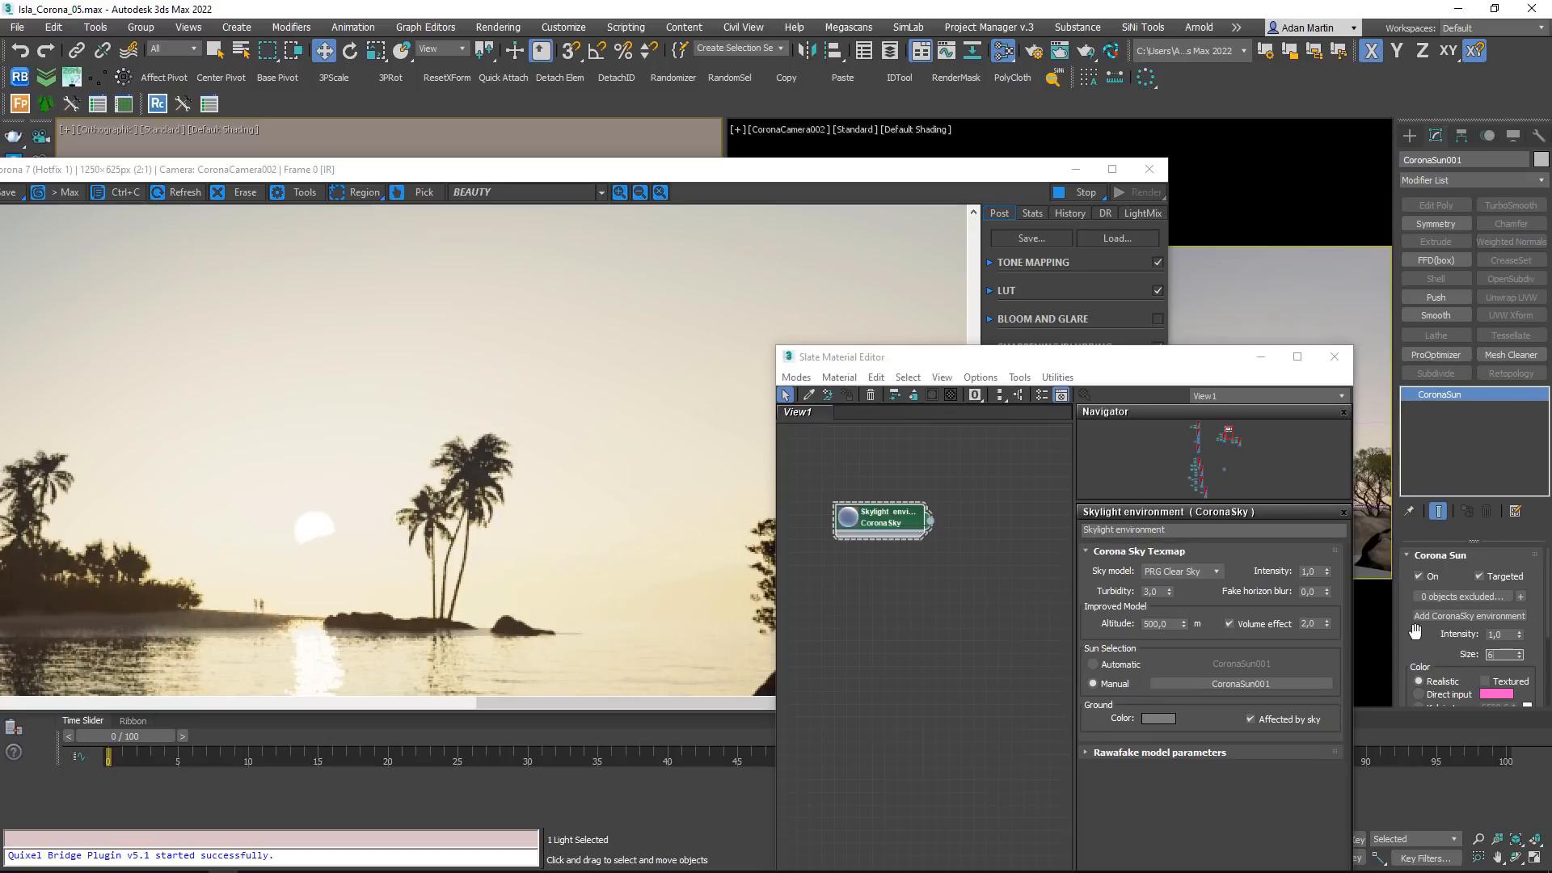
{"action": "key", "text": "Return"}
{"action": "scroll", "coordinate": [304, 540], "scroll_direction": "down", "scroll_amount": 1}
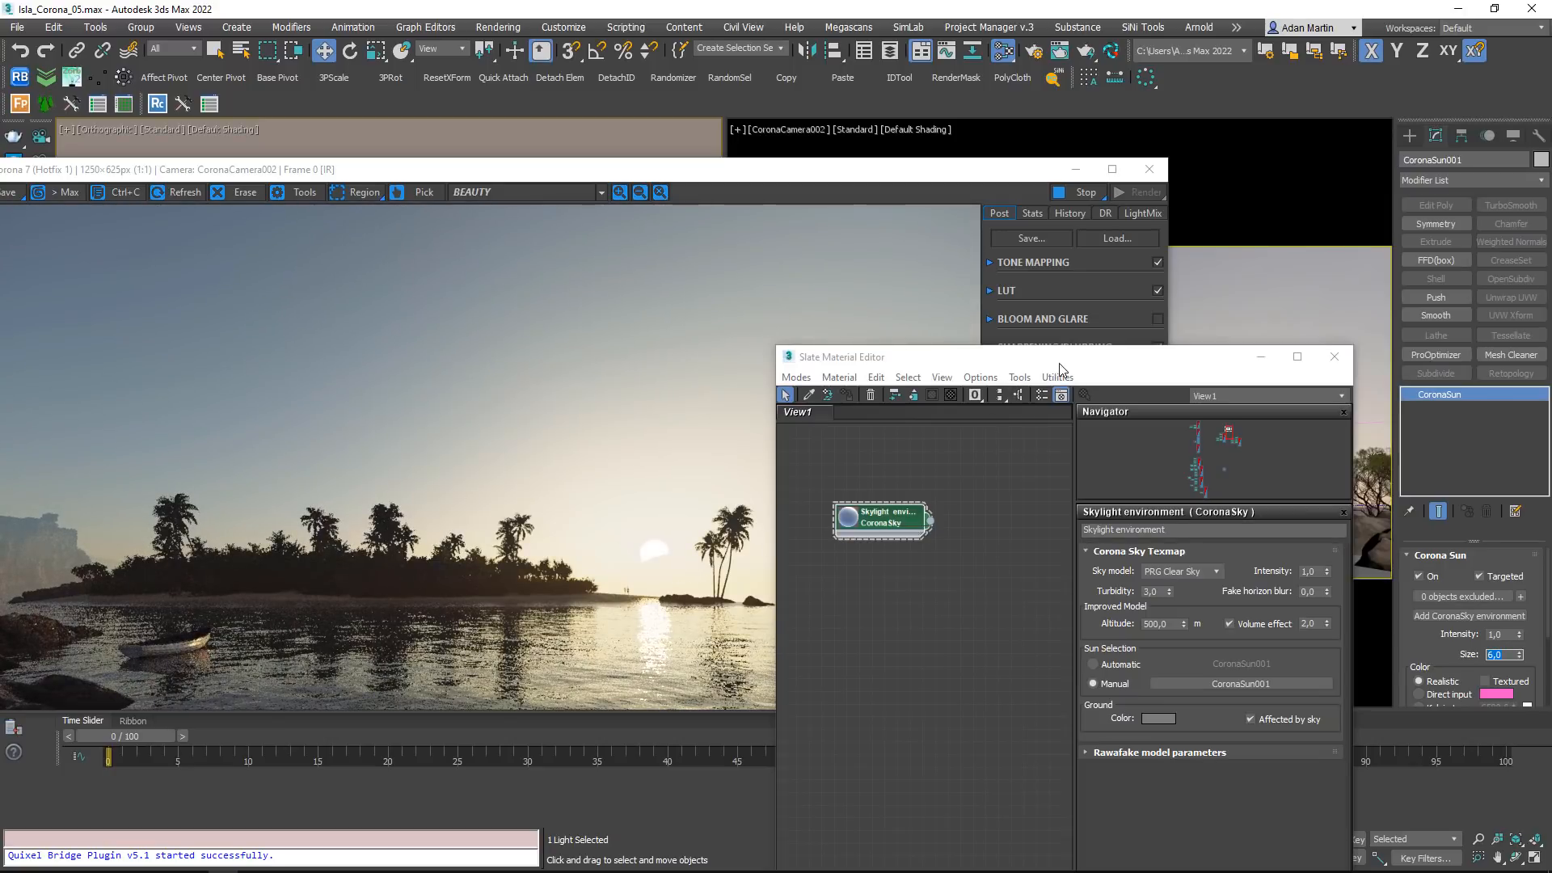
For the sunset, try CoronaSky Turbidity values of 5 and 10, and set it back to 5
{"action": "left_click_drag", "start_coordinate": [1055, 361], "coordinate": [1149, 131]}
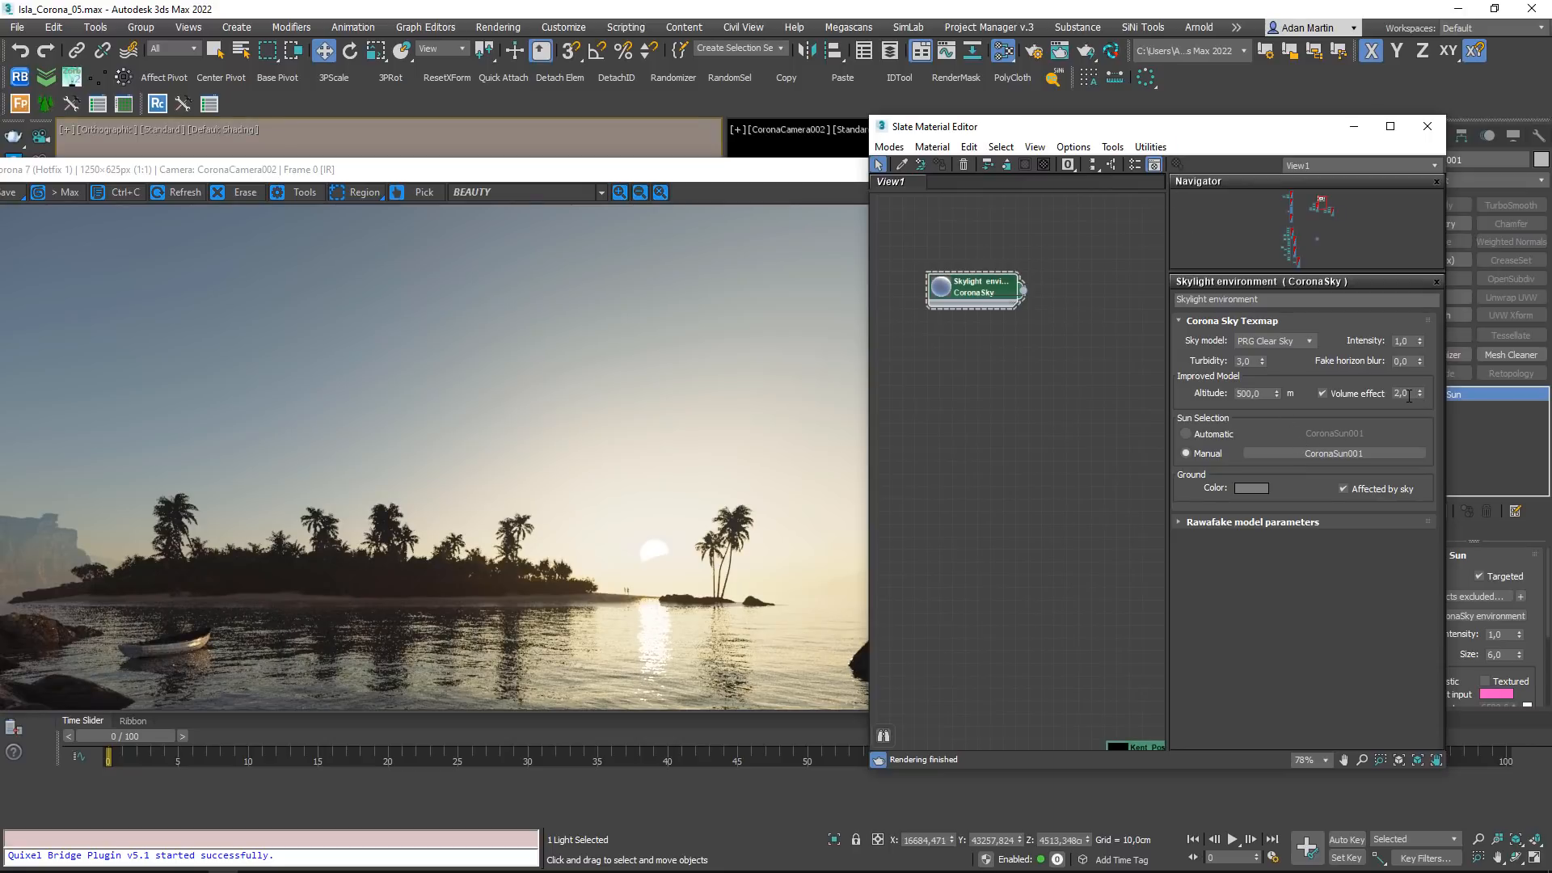
{"action": "left_click_drag", "start_coordinate": [1263, 362], "coordinate": [1207, 362]}
{"action": "type", "text": "5"}
{"action": "key", "text": "Return"}
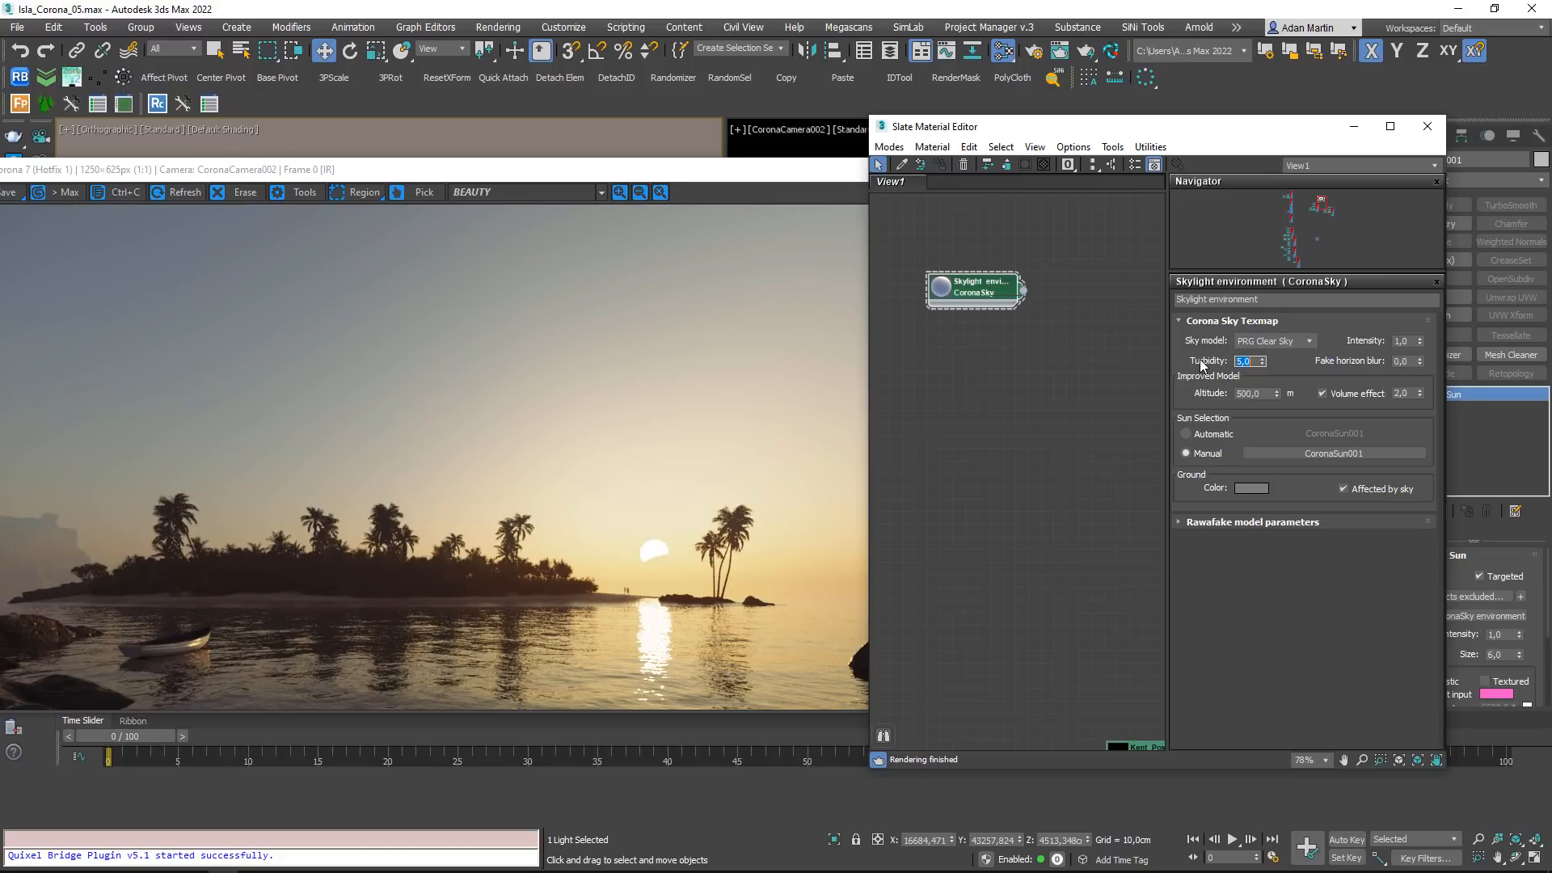
{"action": "type", "text": "0"}
{"action": "key", "text": "Return"}
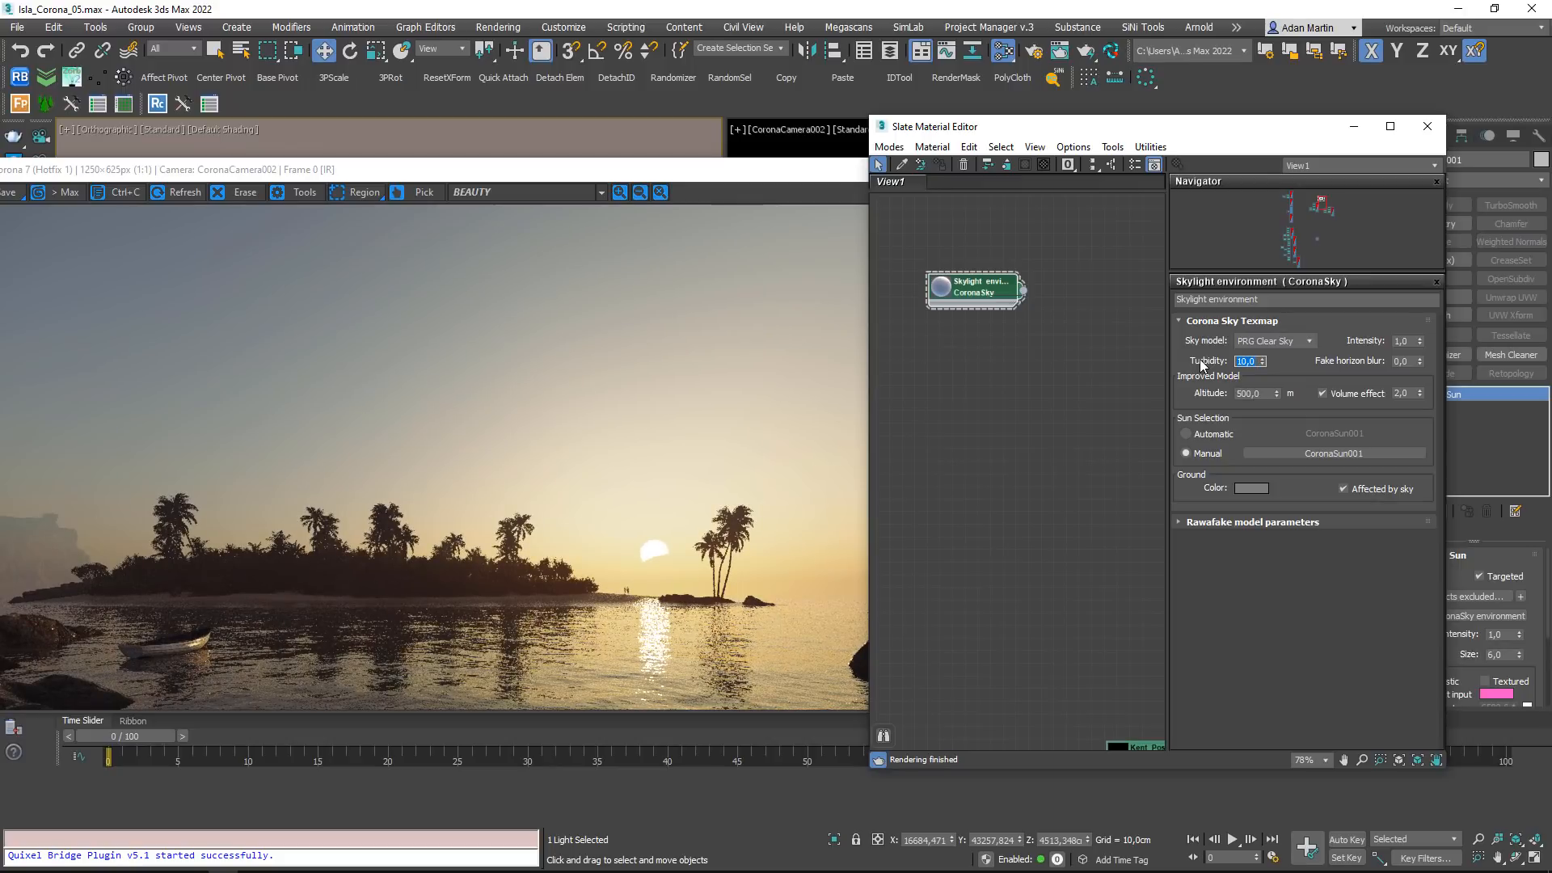
{"action": "type", "text": "5"}
{"action": "key", "text": "Return"}
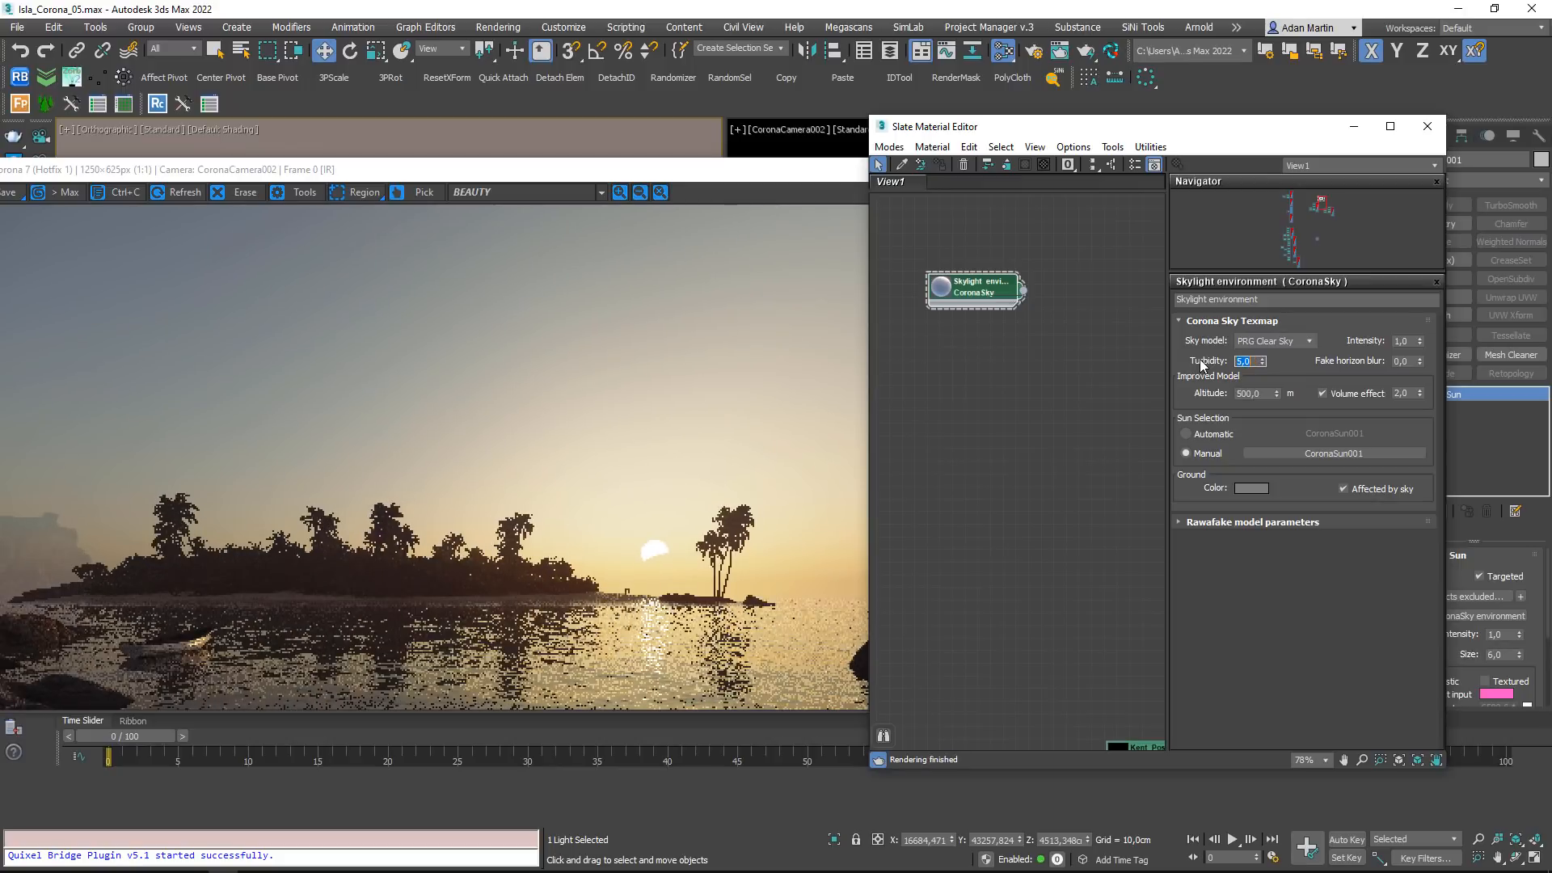
Raise the render's tone mapping White balance to about 7213 K, and close the Slate Material Editor
{"action": "left_click_drag", "start_coordinate": [805, 168], "coordinate": [855, 126]}
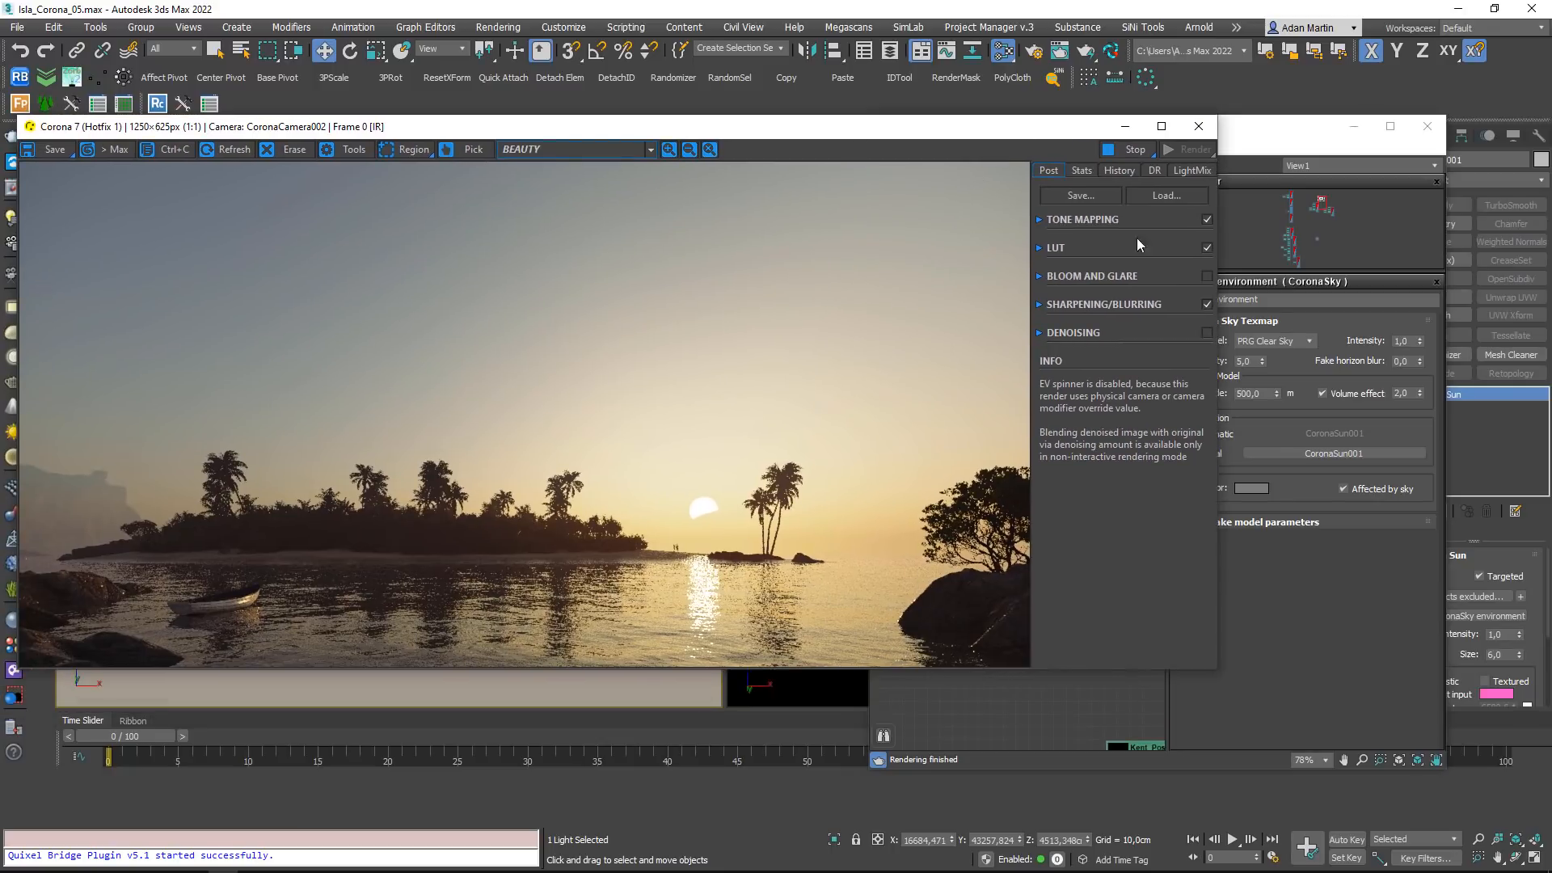
{"action": "left_click", "coordinate": [1039, 220]}
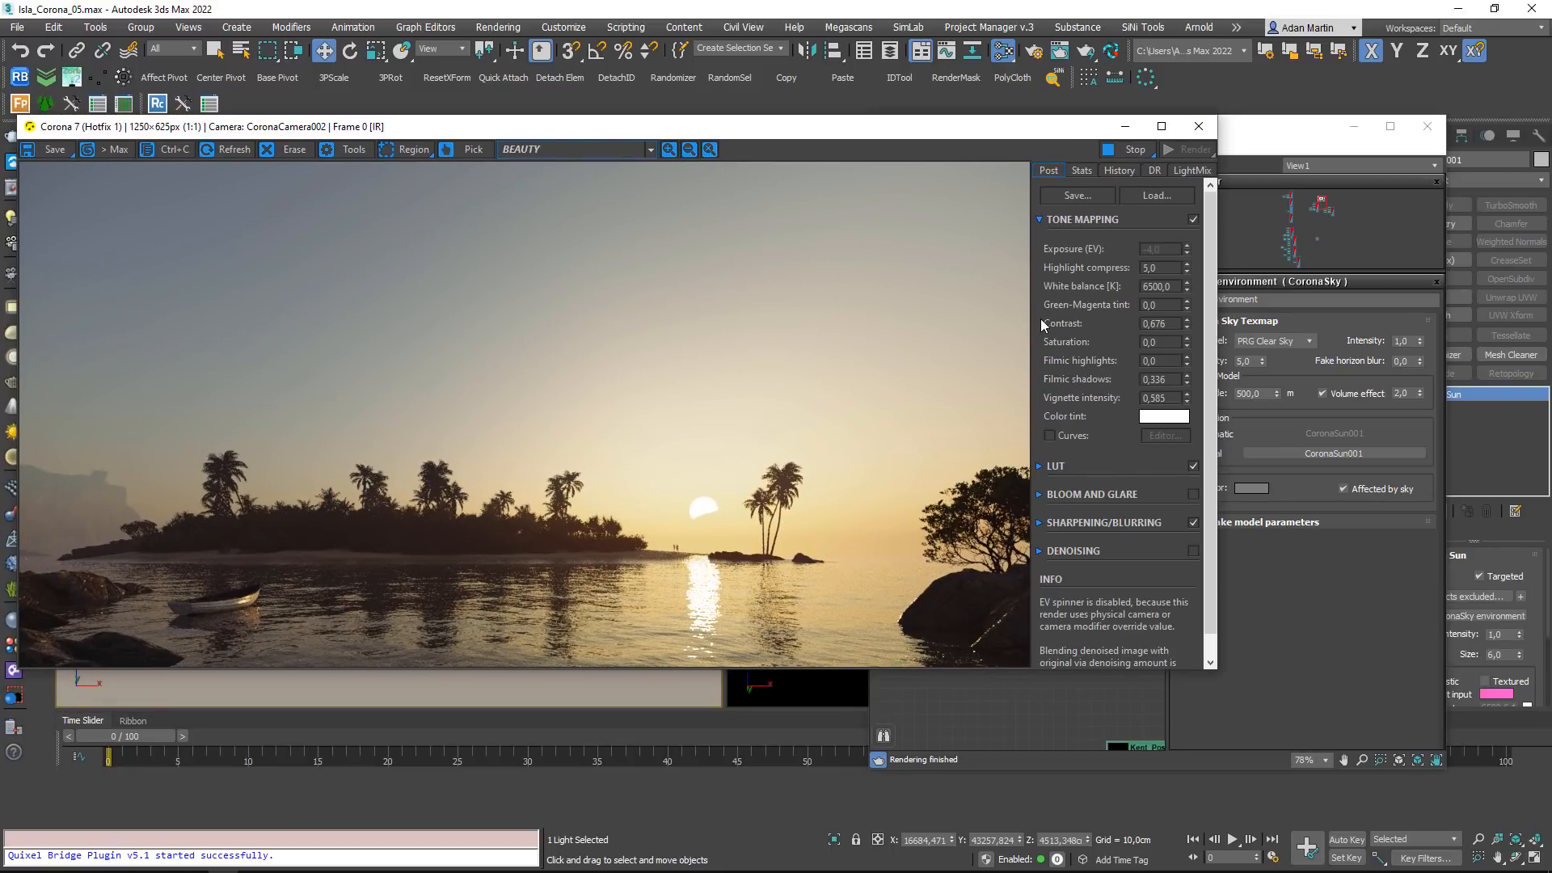
{"action": "left_click_drag", "start_coordinate": [1187, 283], "coordinate": [1190, 58]}
{"action": "left_click", "coordinate": [1316, 590]}
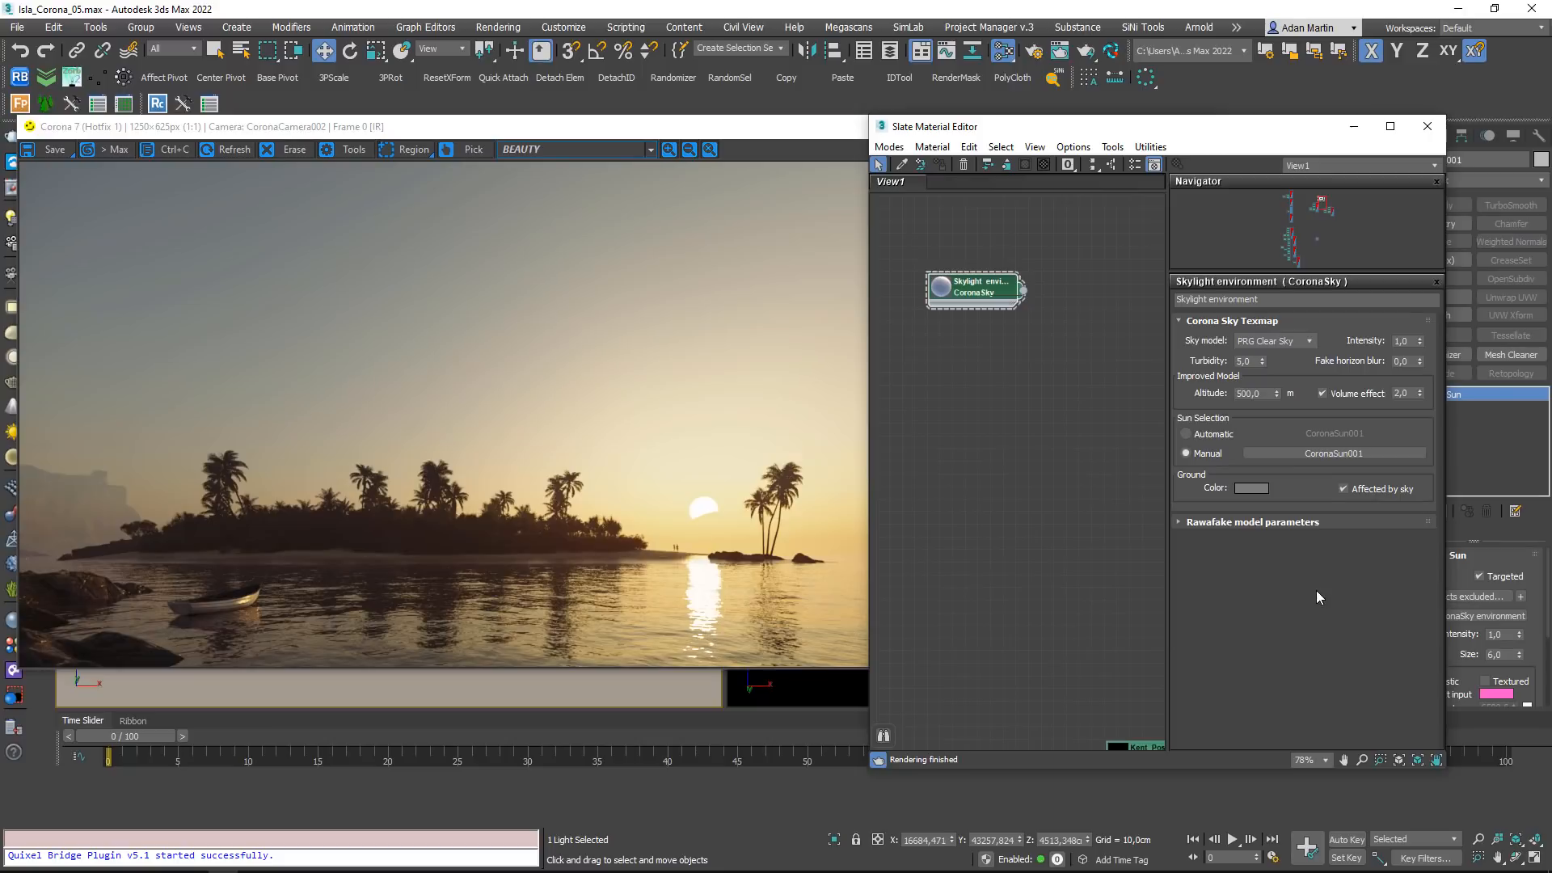
{"action": "left_click", "coordinate": [1426, 123]}
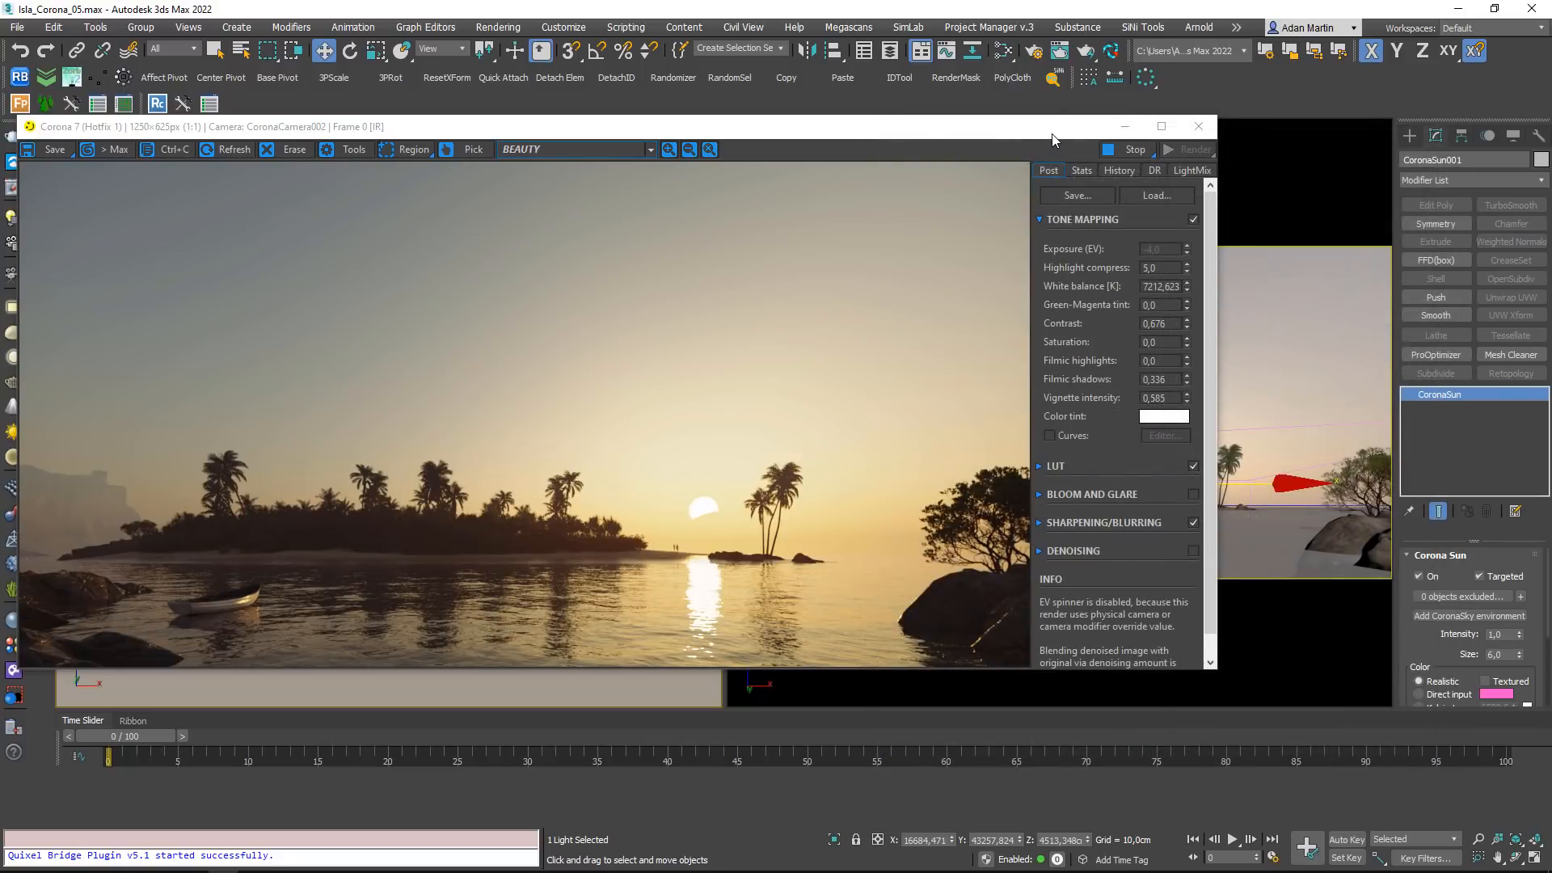
Enable the Textured option for the Corona Sun and inspect the sun disk up close in the render
{"action": "mouse_move", "coordinate": [1051, 139]}
{"action": "left_mouse_down"}
{"action": "mouse_move", "coordinate": [817, 260]}
{"action": "mouse_move", "coordinate": [1048, 129]}
{"action": "left_mouse_up"}
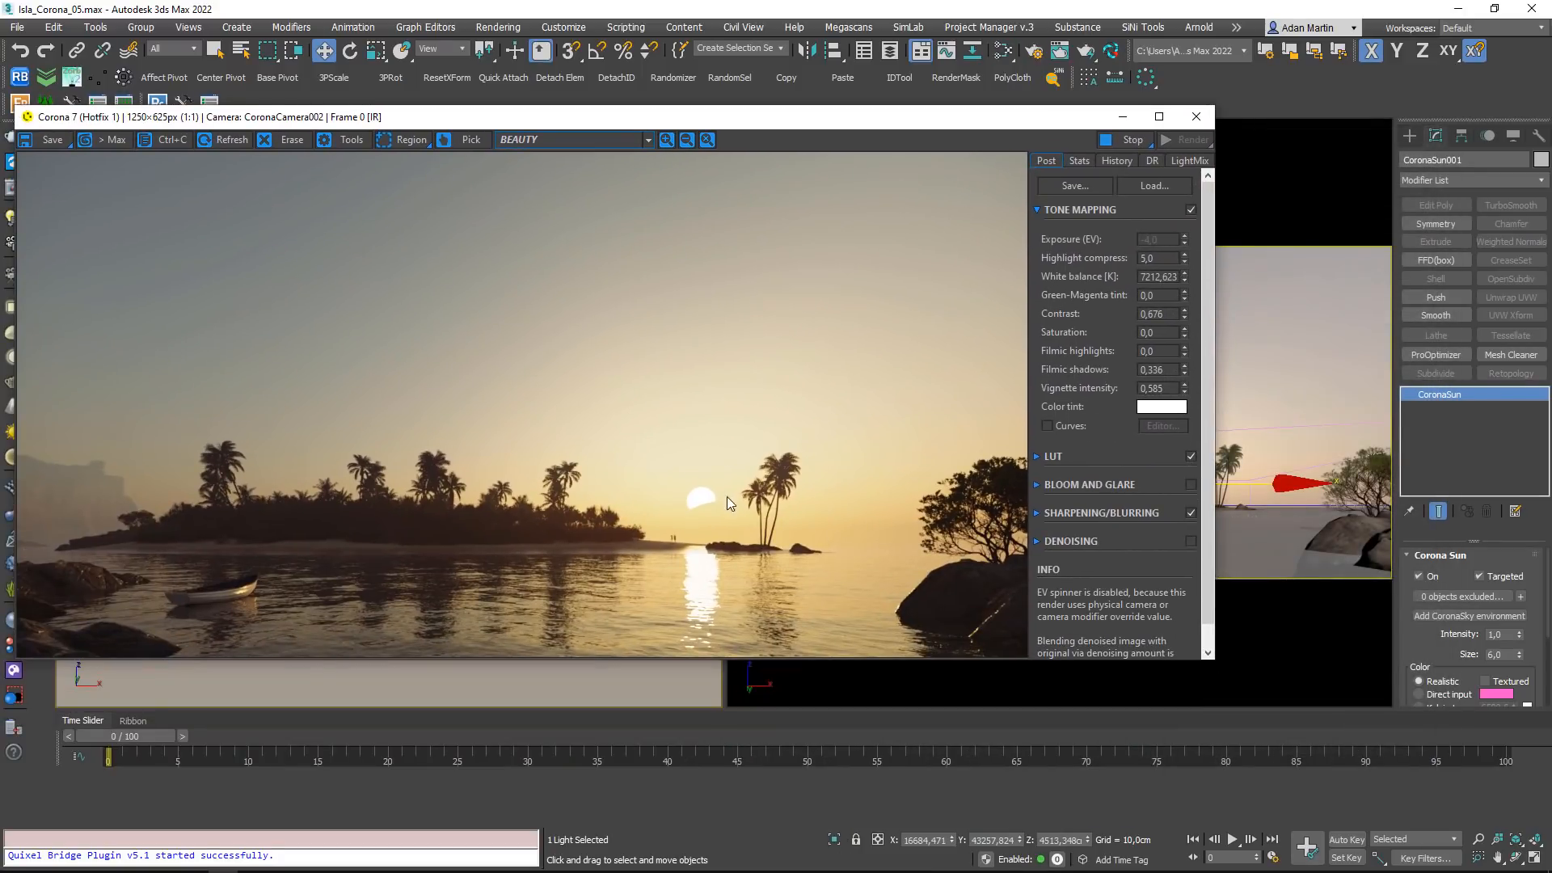
{"action": "scroll", "coordinate": [711, 513], "scroll_direction": "up", "scroll_amount": 2}
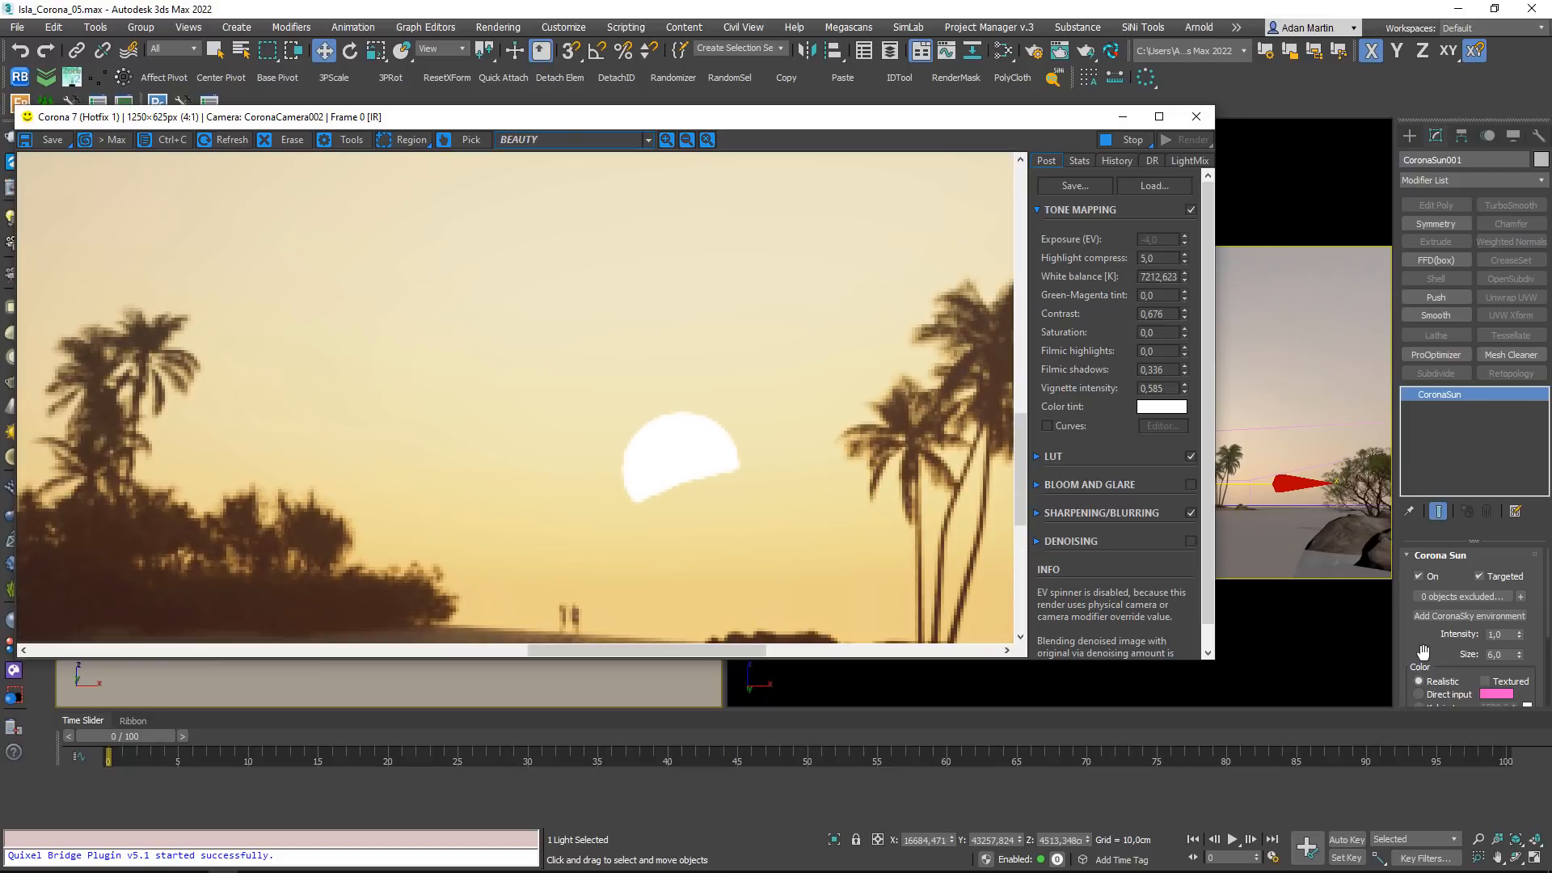
{"action": "left_click_drag", "start_coordinate": [1430, 654], "coordinate": [1430, 604]}
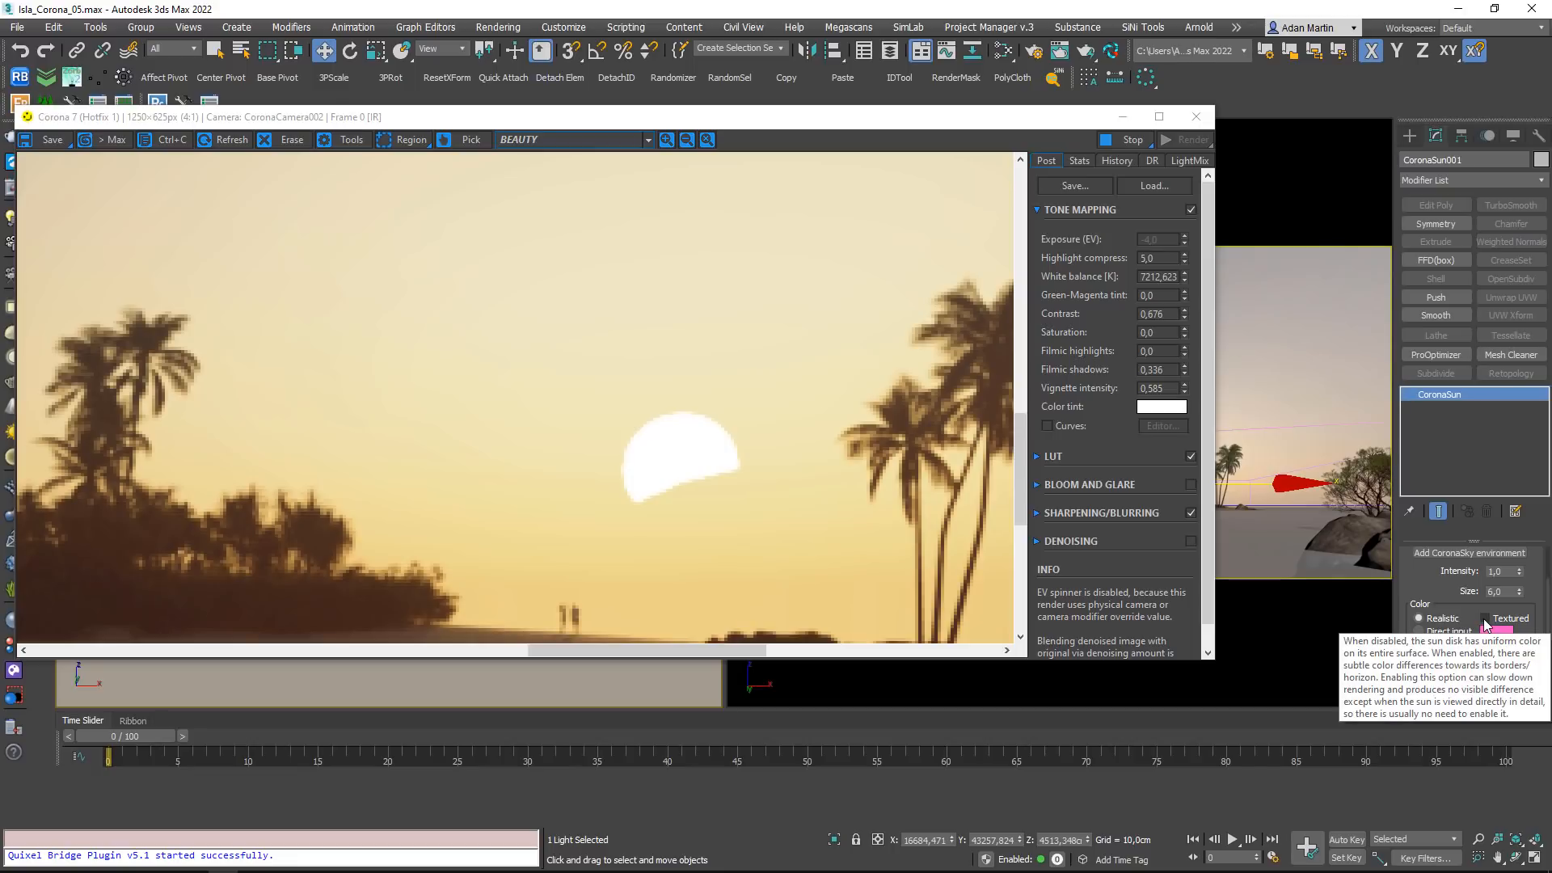
{"action": "left_click", "coordinate": [1486, 619]}
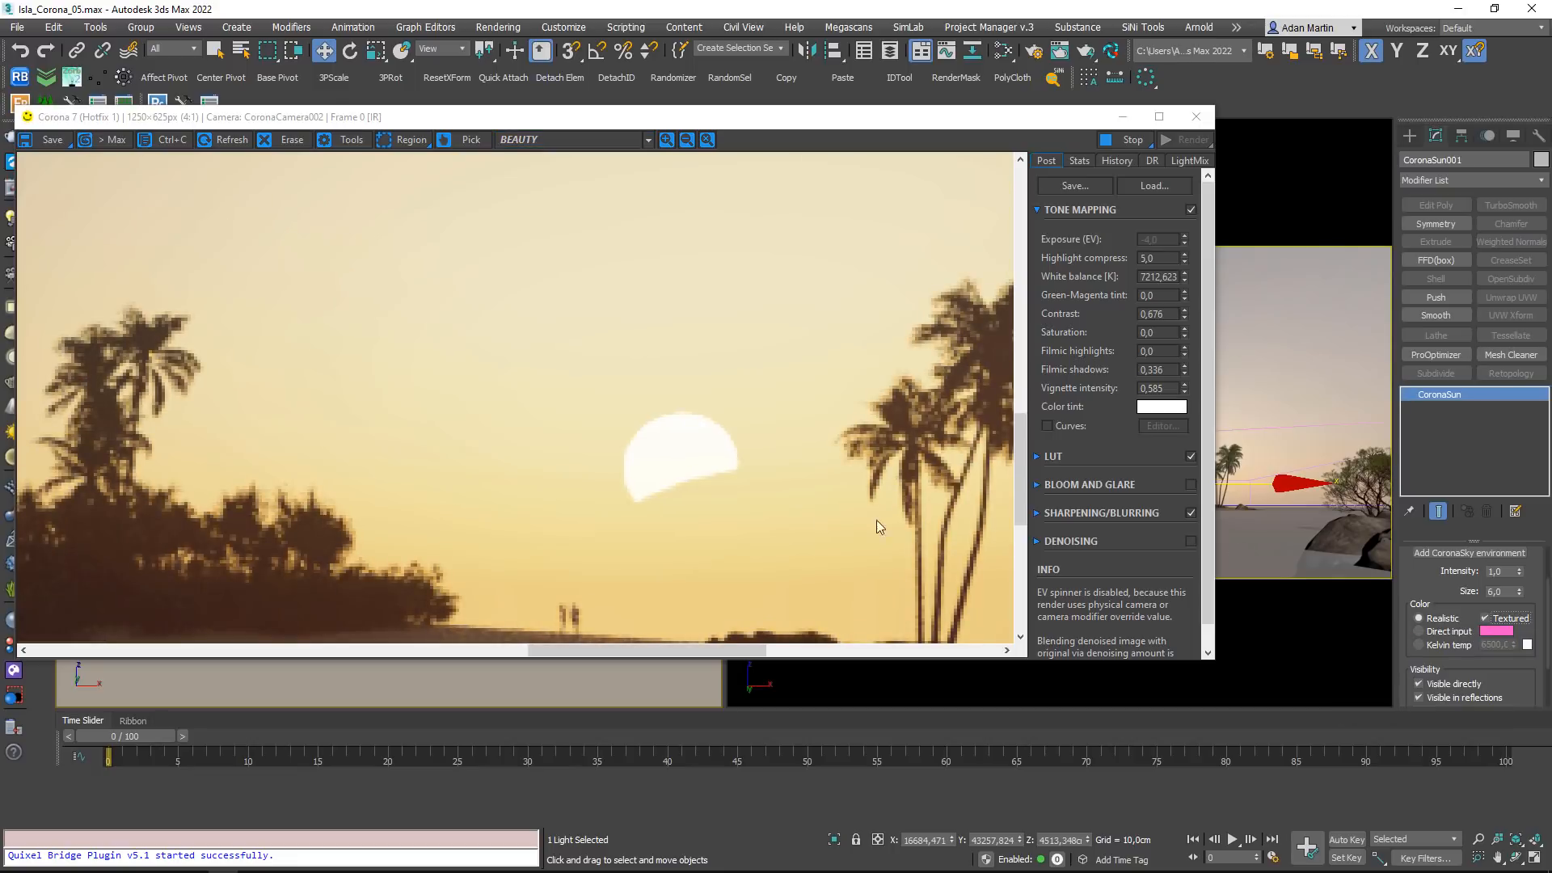
{"action": "scroll", "coordinate": [642, 498], "scroll_direction": "up", "scroll_amount": 1}
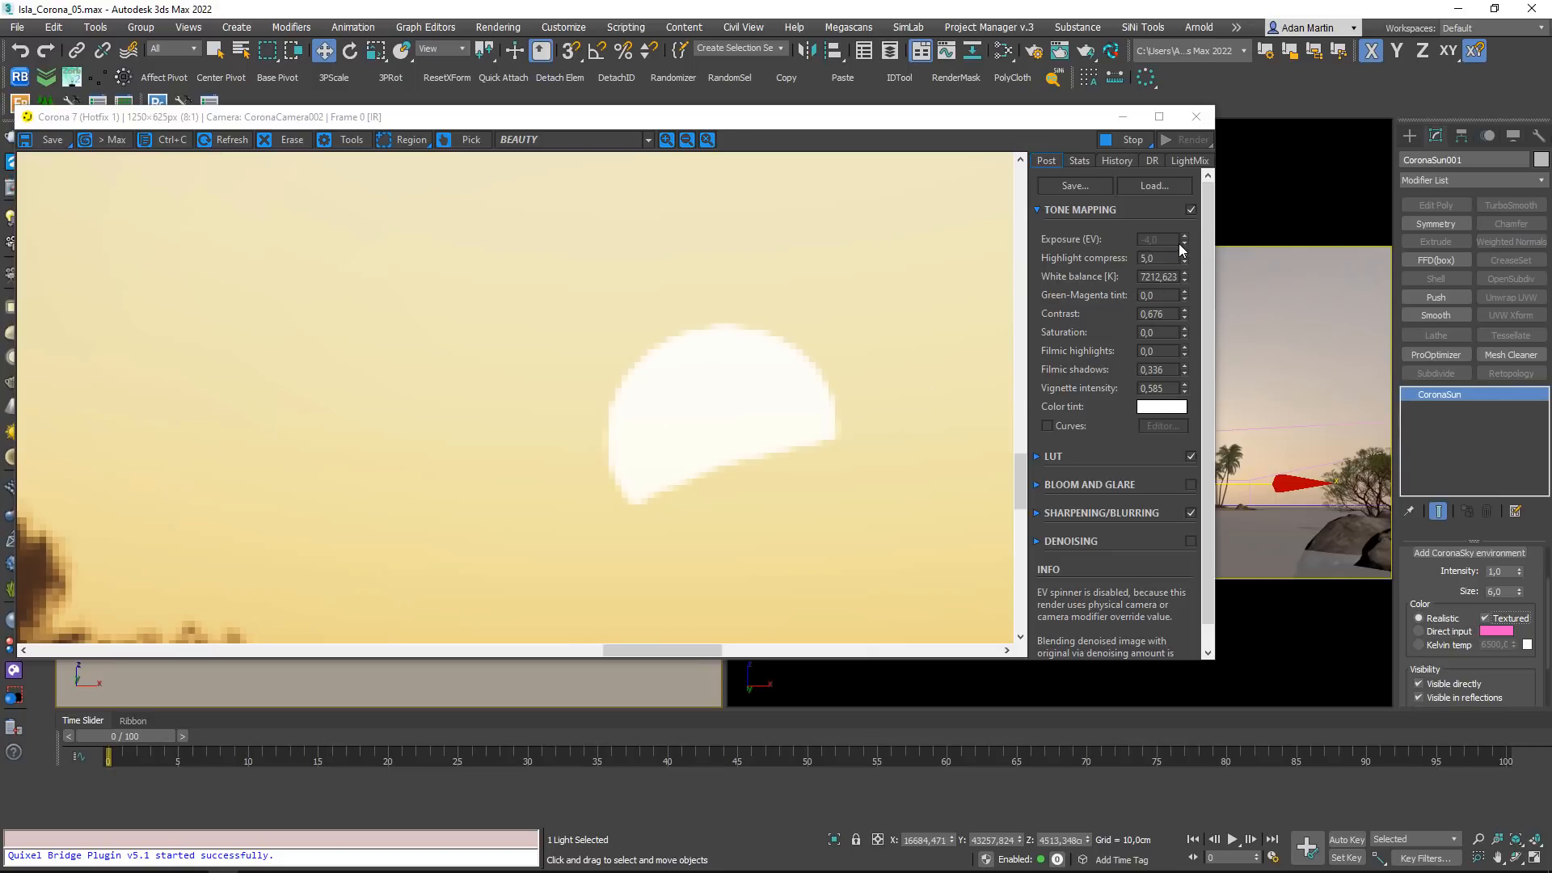
{"action": "scroll", "coordinate": [741, 465], "scroll_direction": "down", "scroll_amount": 1}
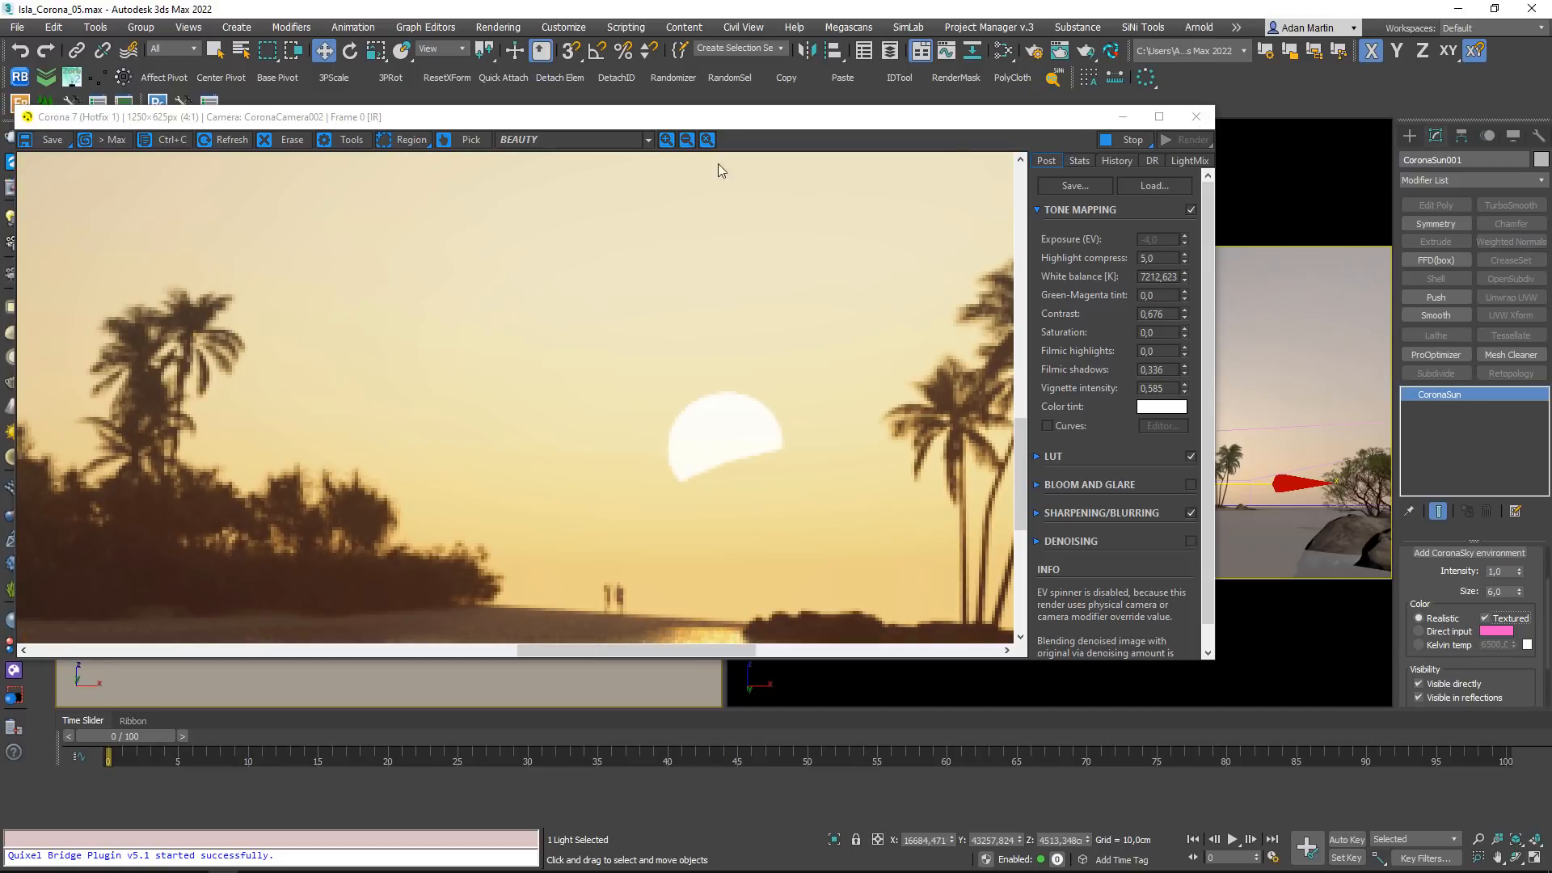
Bring the render back to full 1:1 view and place the frame buffer window clear of the orthographic viewport
{"action": "left_click_drag", "start_coordinate": [752, 116], "coordinate": [881, 508]}
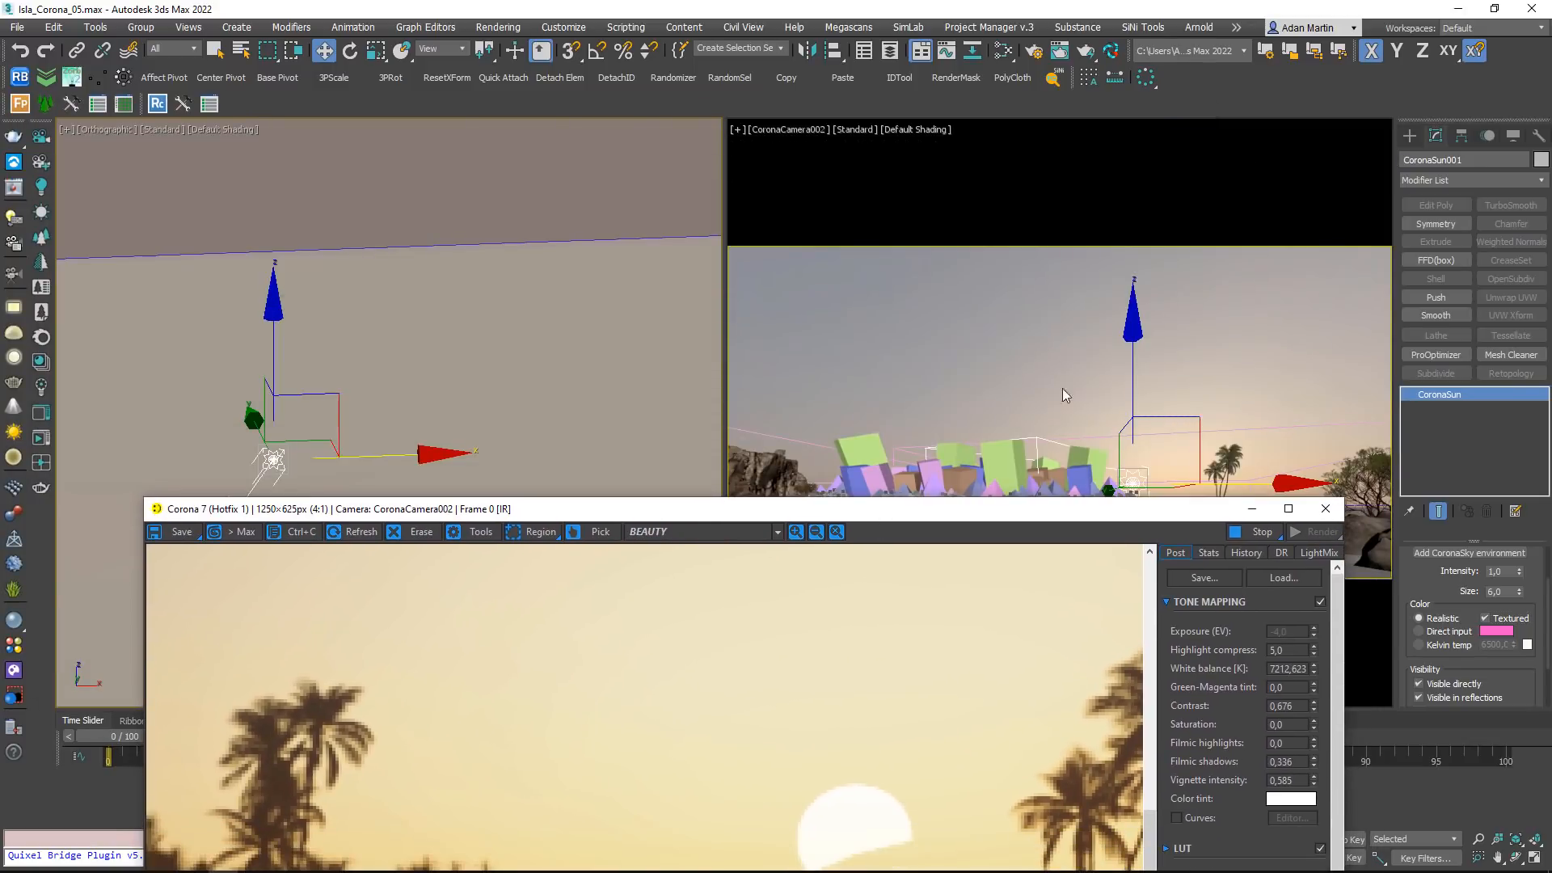
{"action": "left_click_drag", "start_coordinate": [994, 518], "coordinate": [895, 375]}
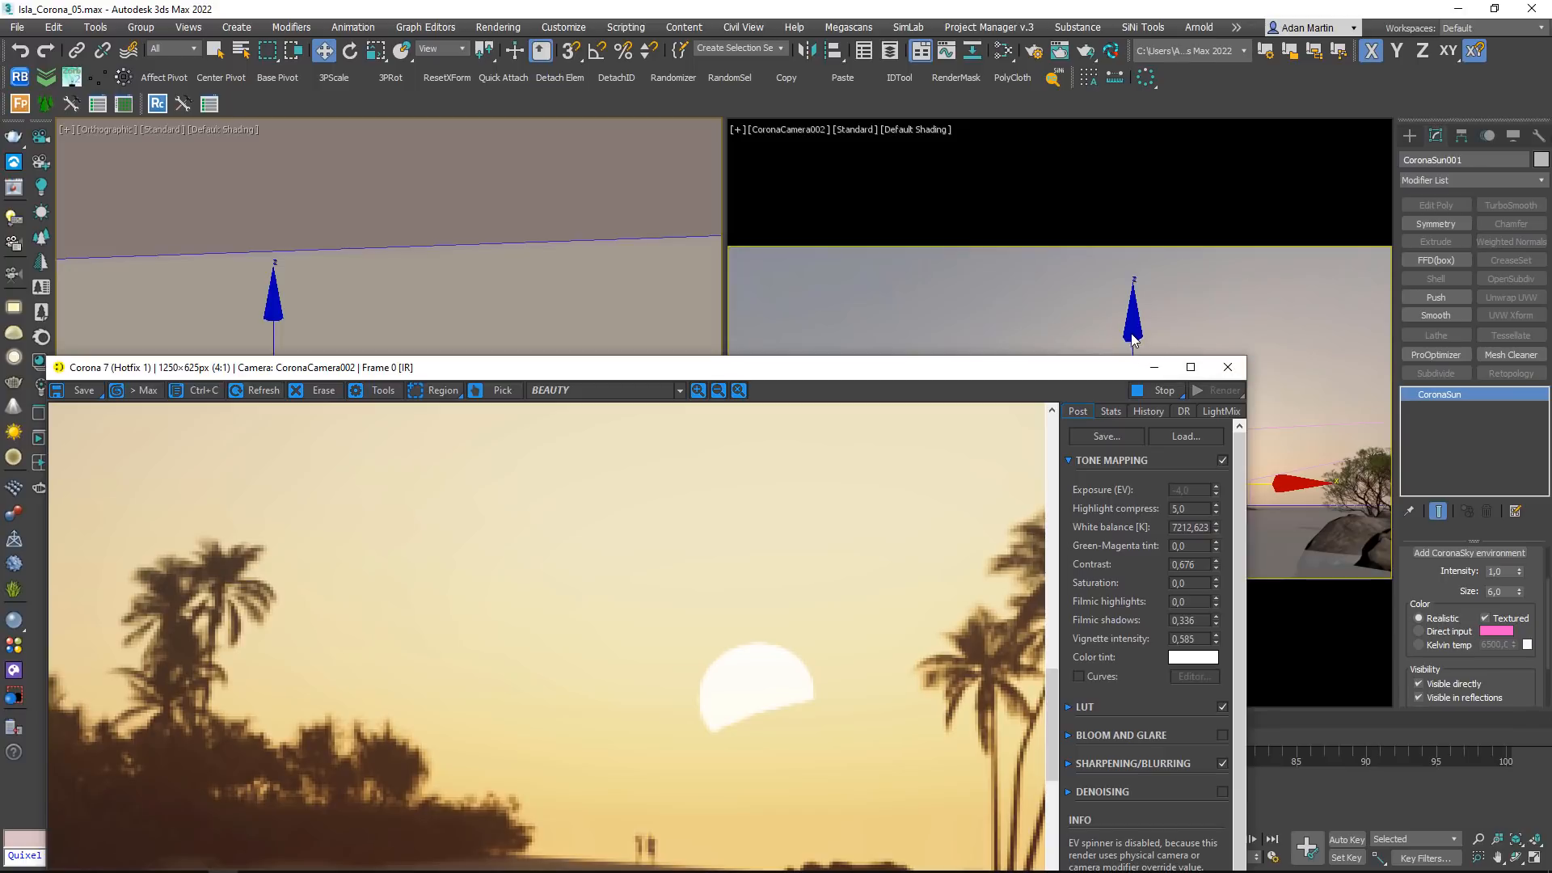
{"action": "left_click_drag", "start_coordinate": [1119, 364], "coordinate": [1131, 223]}
{"action": "scroll", "coordinate": [748, 541], "scroll_direction": "down", "scroll_amount": 2}
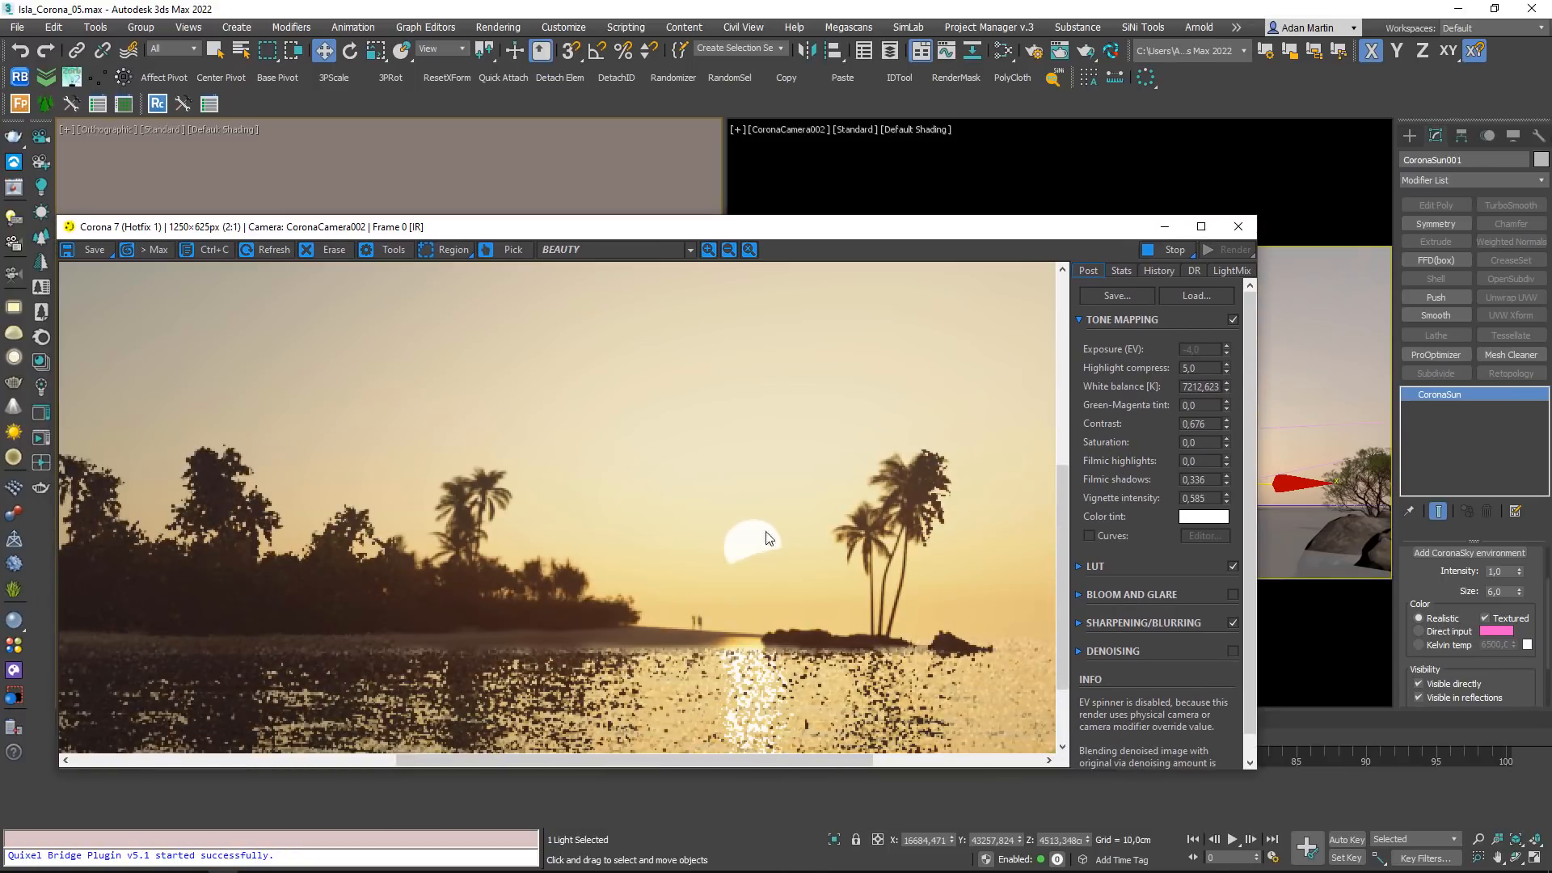
{"action": "left_click_drag", "start_coordinate": [759, 247], "coordinate": [1167, 214]}
Move the Corona Sun horizontally to the camera's right side, refining it in the Top view to about X 45319, Y -18864
{"action": "middle_click_drag", "start_coordinate": [288, 423], "coordinate": [142, 508], "text": "alt"}
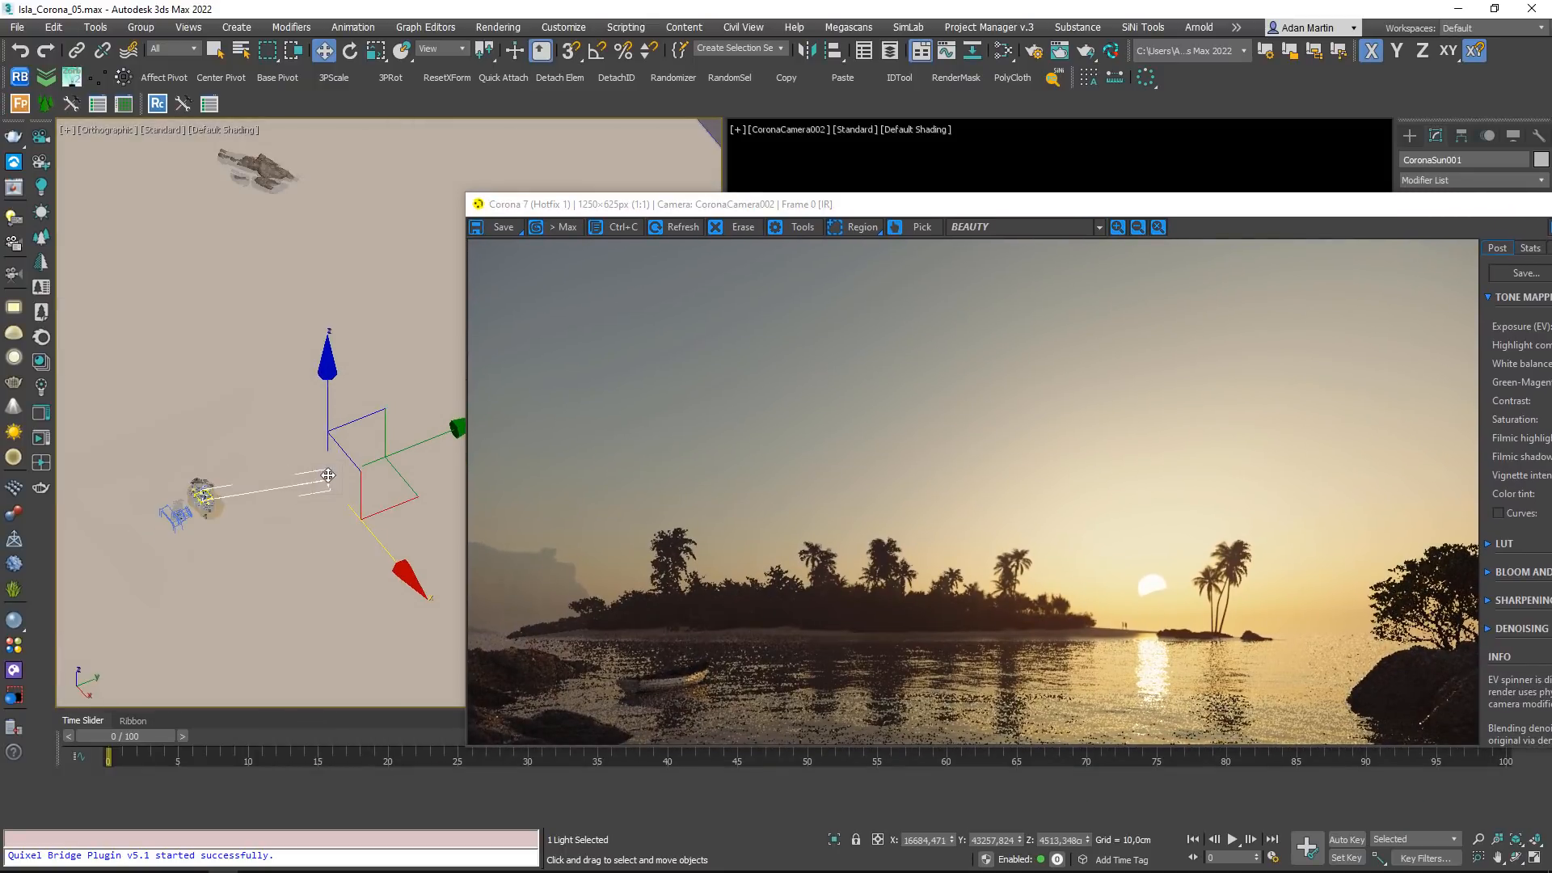
{"action": "middle_click_drag", "start_coordinate": [325, 490], "coordinate": [320, 546], "text": "alt"}
{"action": "left_click_drag", "start_coordinate": [408, 527], "coordinate": [260, 655]}
{"action": "middle_click_drag", "start_coordinate": [301, 614], "coordinate": [385, 610], "text": "alt"}
{"action": "scroll", "coordinate": [385, 609], "scroll_direction": "down", "scroll_amount": 2}
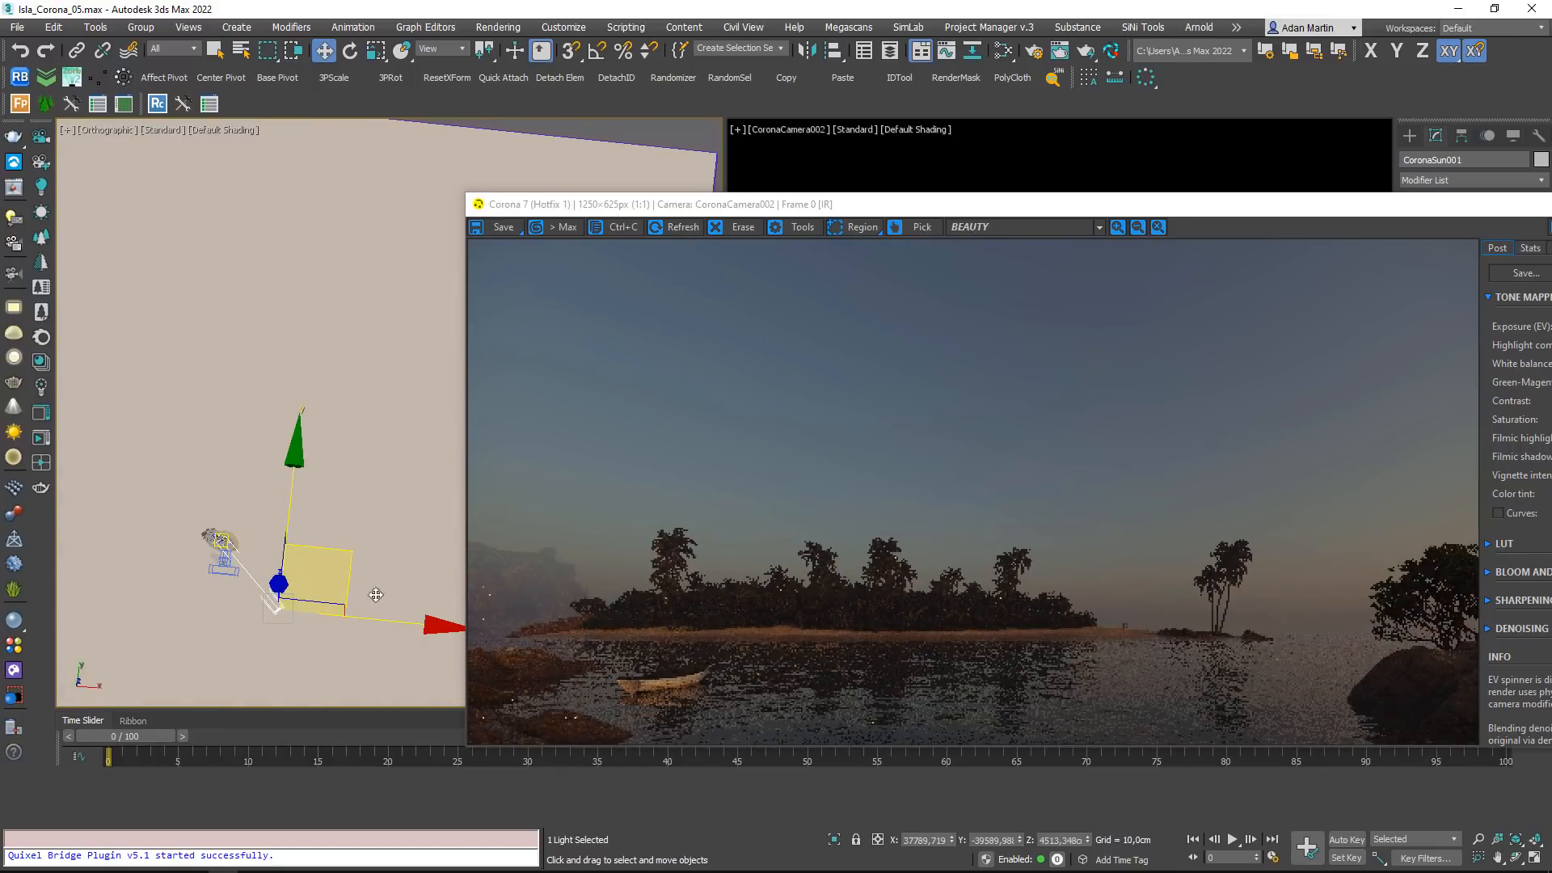
{"action": "key", "text": "t"}
{"action": "scroll", "coordinate": [385, 546], "scroll_direction": "down", "scroll_amount": 3}
{"action": "left_click_drag", "start_coordinate": [429, 510], "coordinate": [458, 430]}
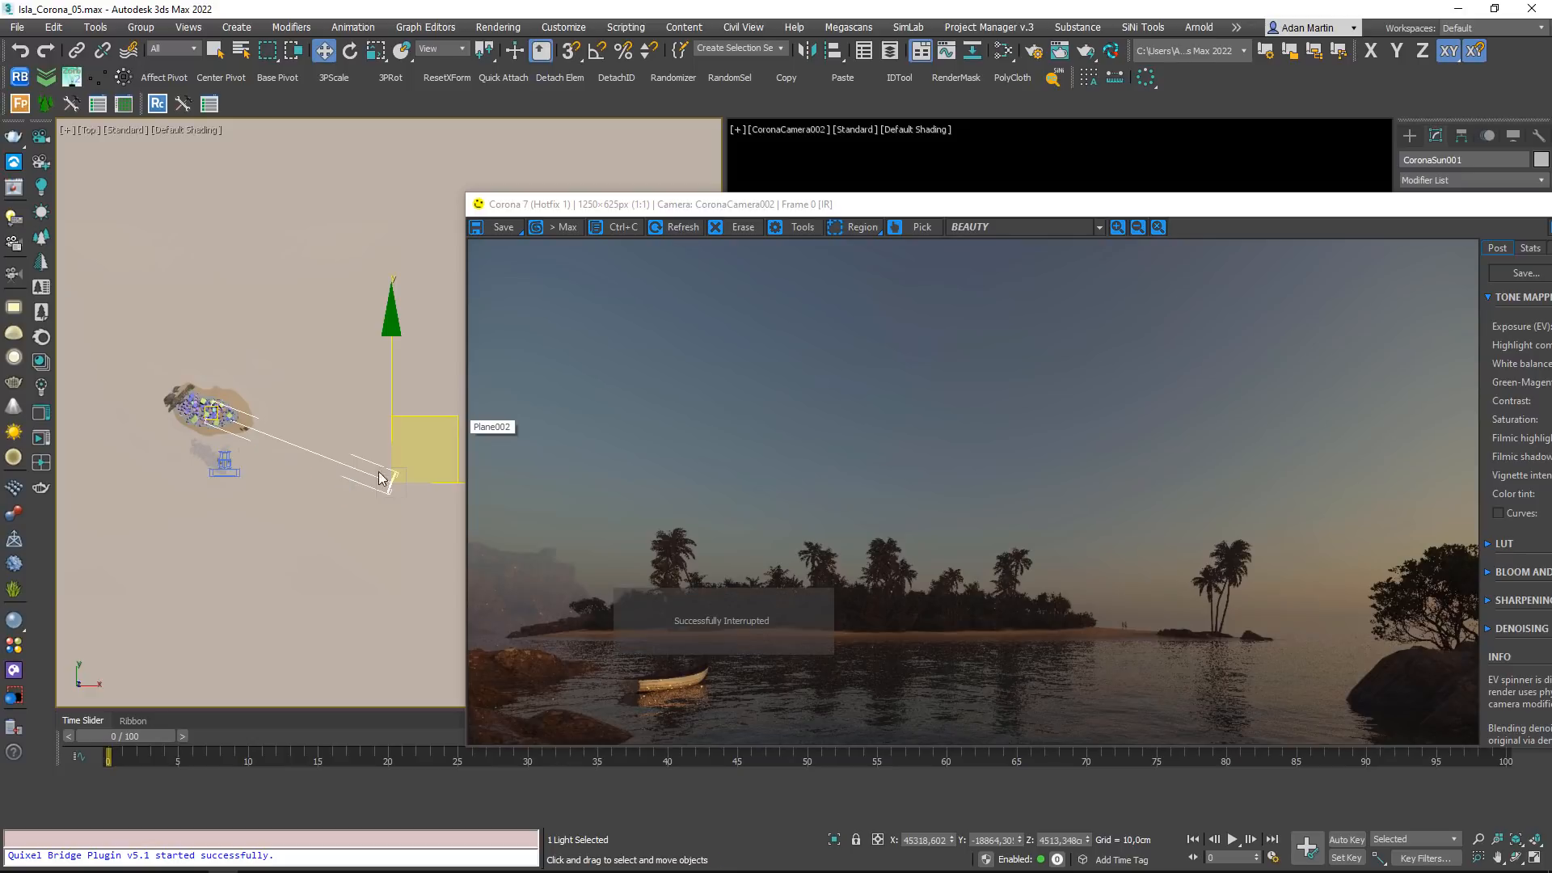
Raise the Corona Sun vertically to a height of about Z 9115 and reposition the frame buffer to show its tone mapping settings
{"action": "middle_click_drag", "start_coordinate": [389, 503], "coordinate": [380, 444], "text": "alt"}
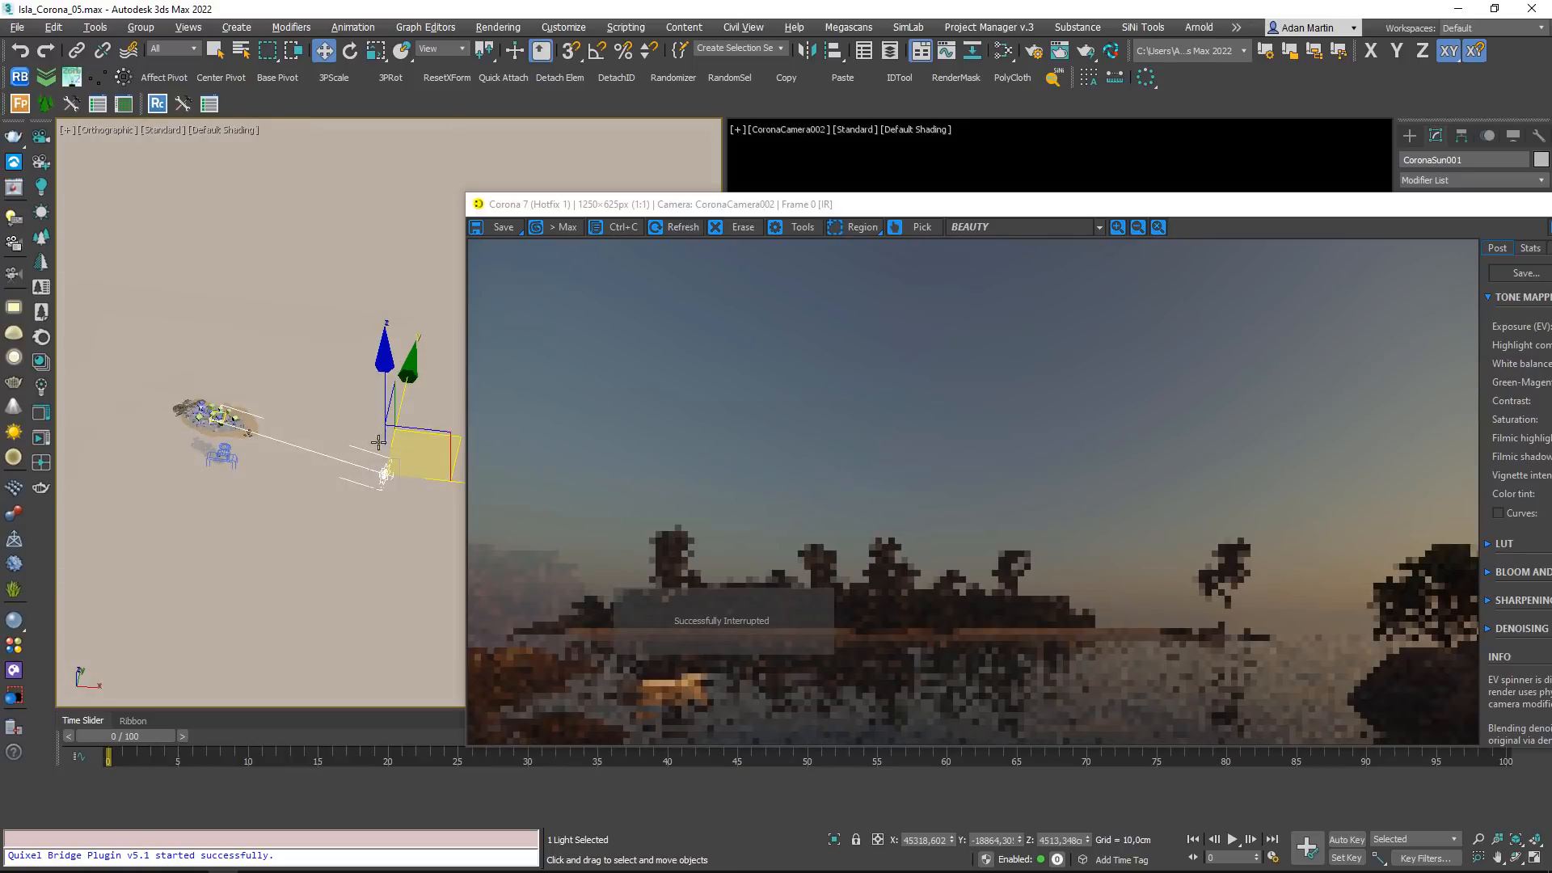
{"action": "left_click_drag", "start_coordinate": [383, 398], "coordinate": [383, 379]}
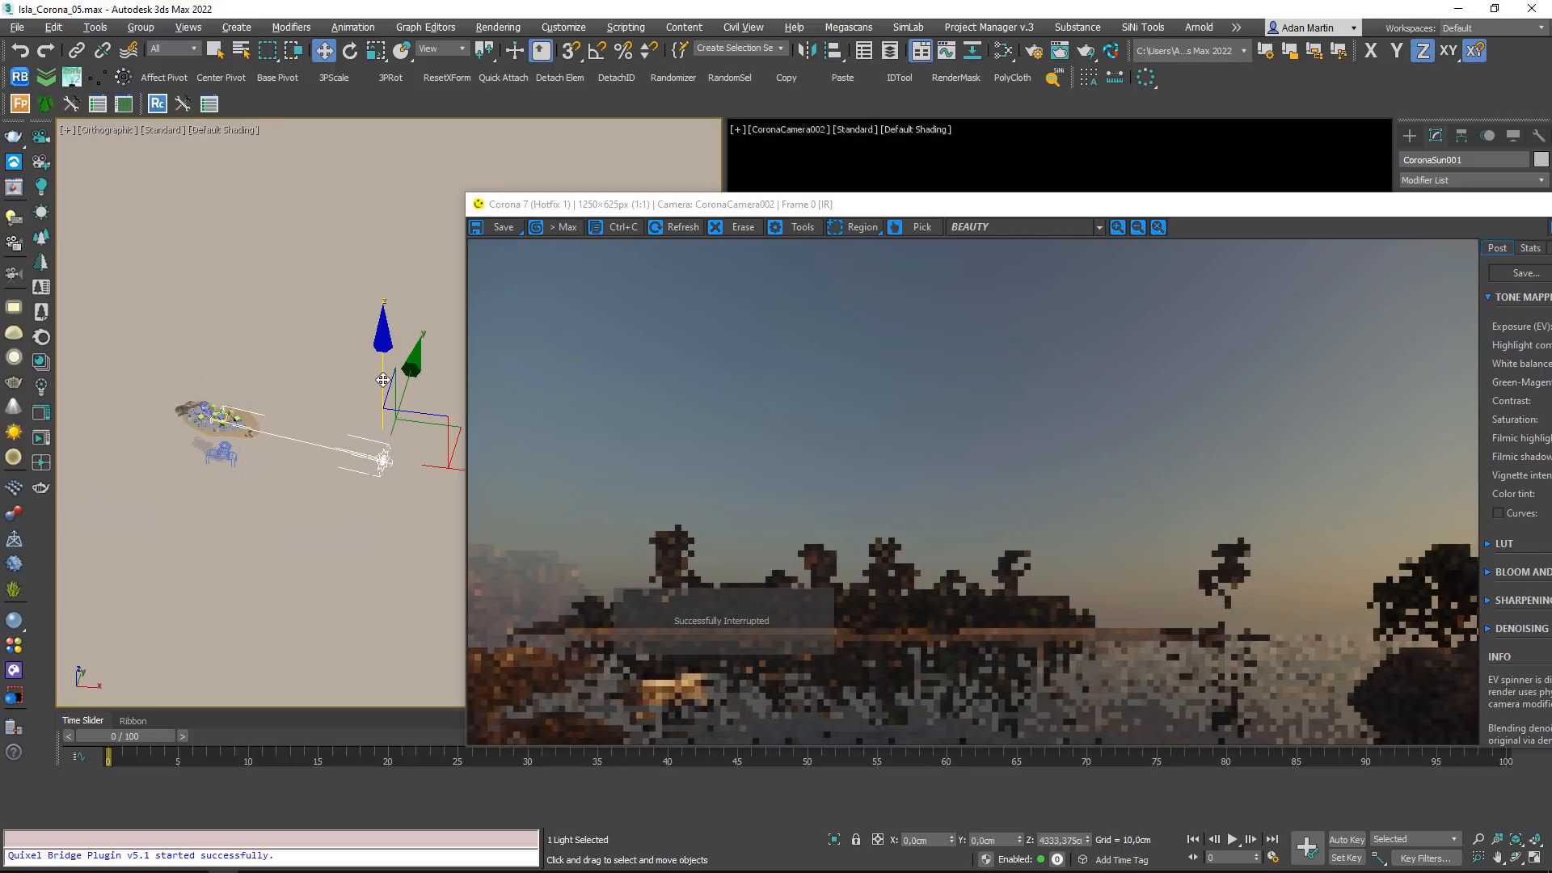
{"action": "middle_click_drag", "start_coordinate": [391, 502], "coordinate": [423, 459], "text": "alt"}
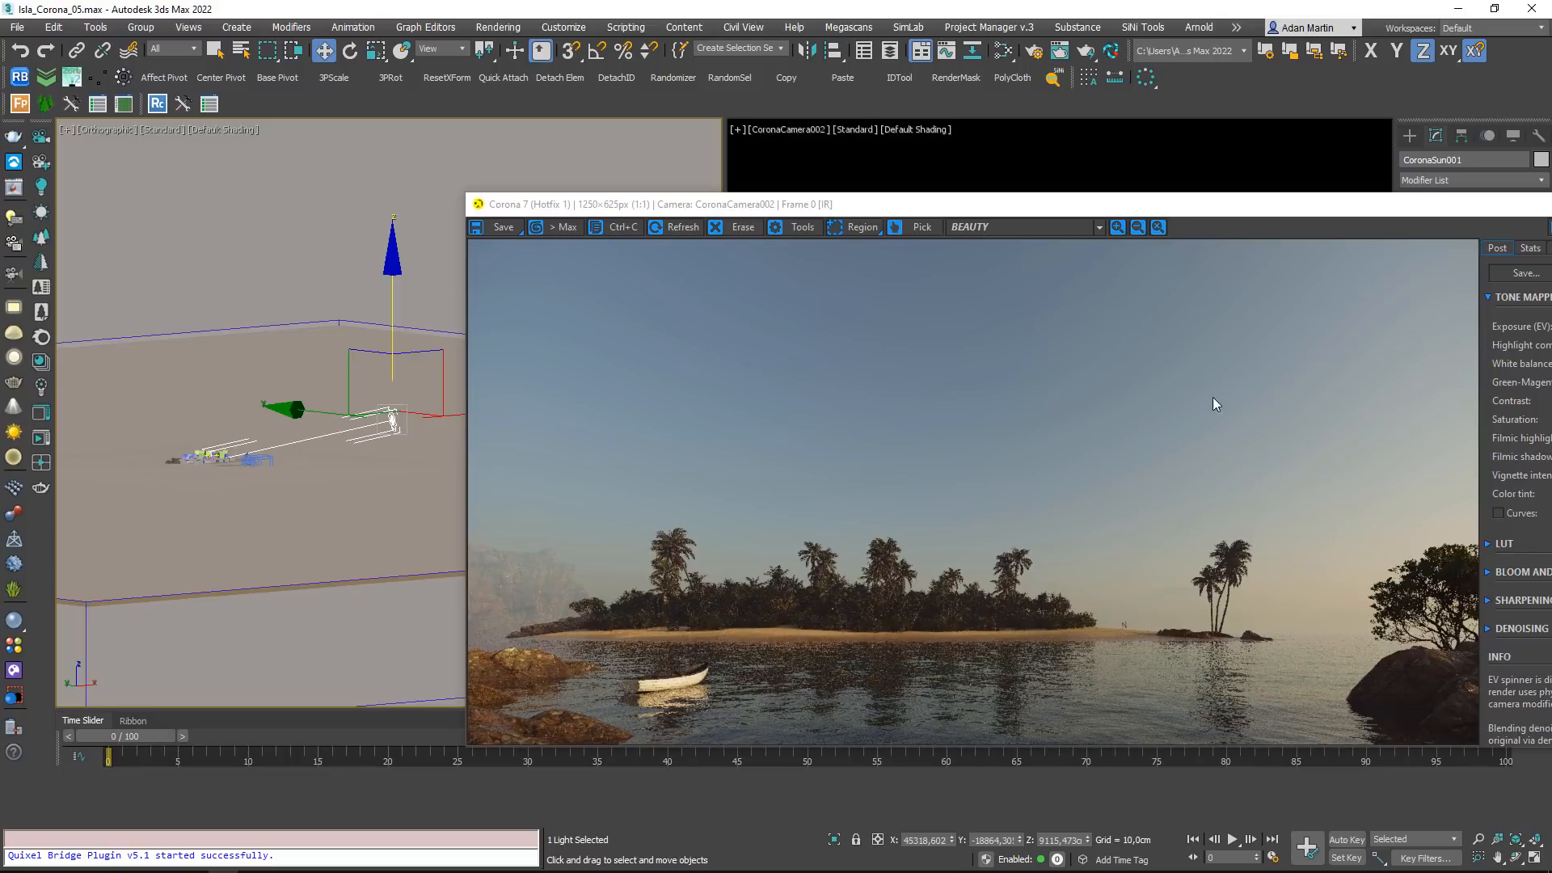
{"action": "left_click_drag", "start_coordinate": [1245, 216], "coordinate": [1091, 174]}
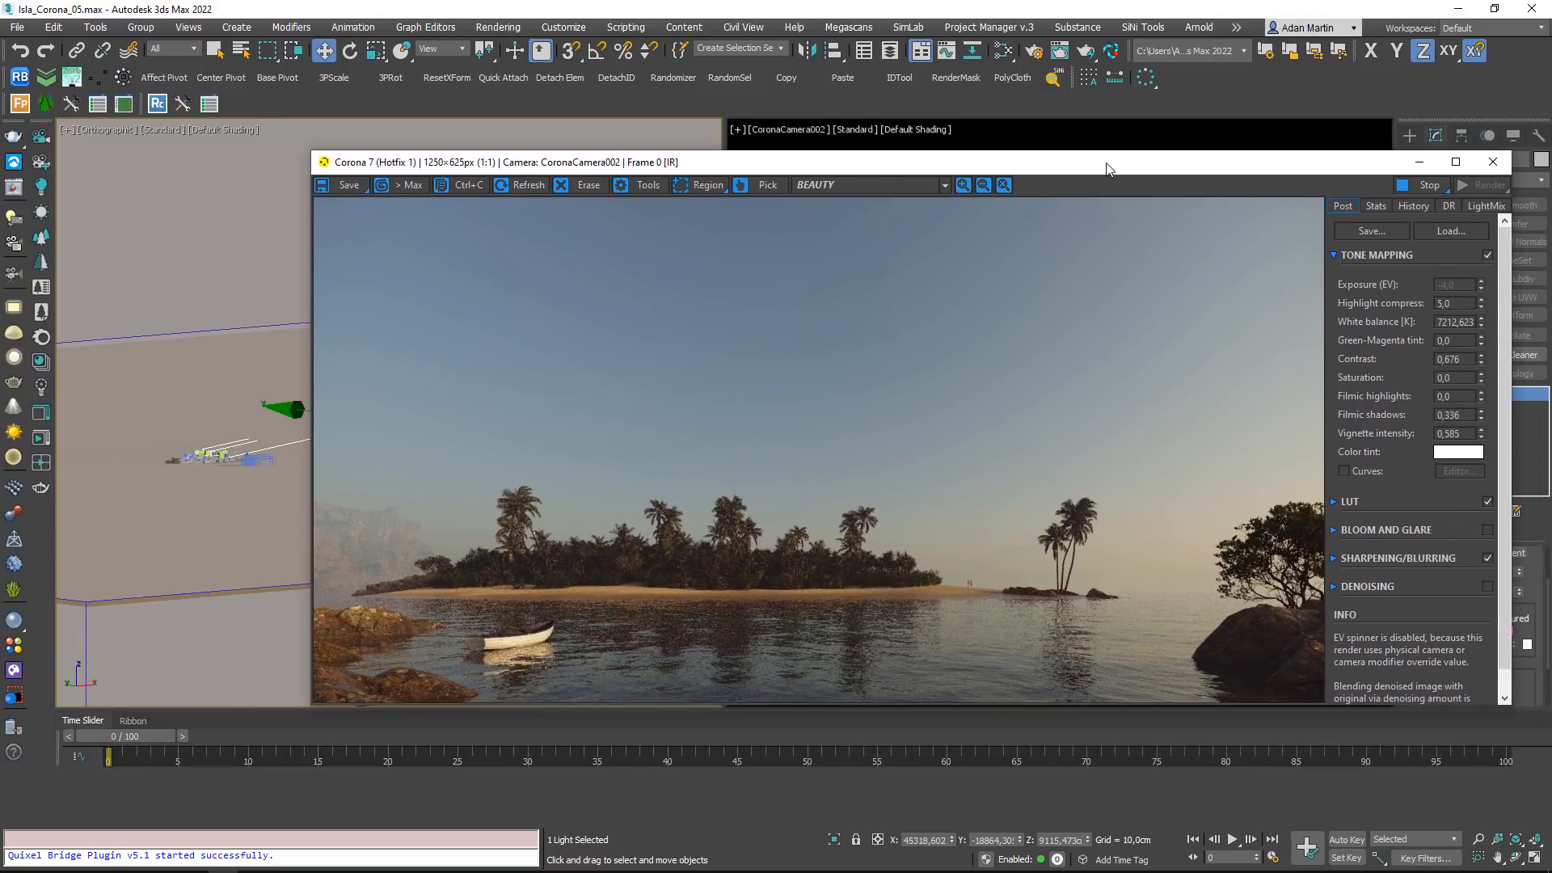